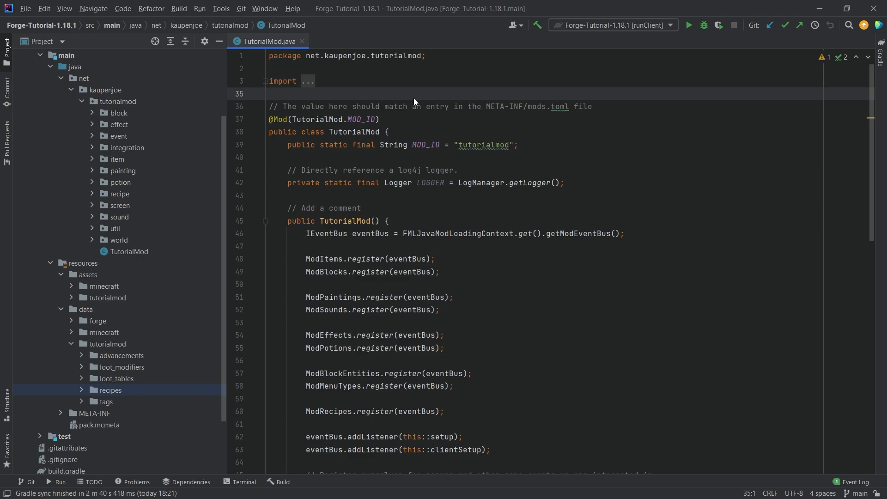
Create a 'particle' package under tutorialmod containing a new ModParticles Java class.
click(145, 252)
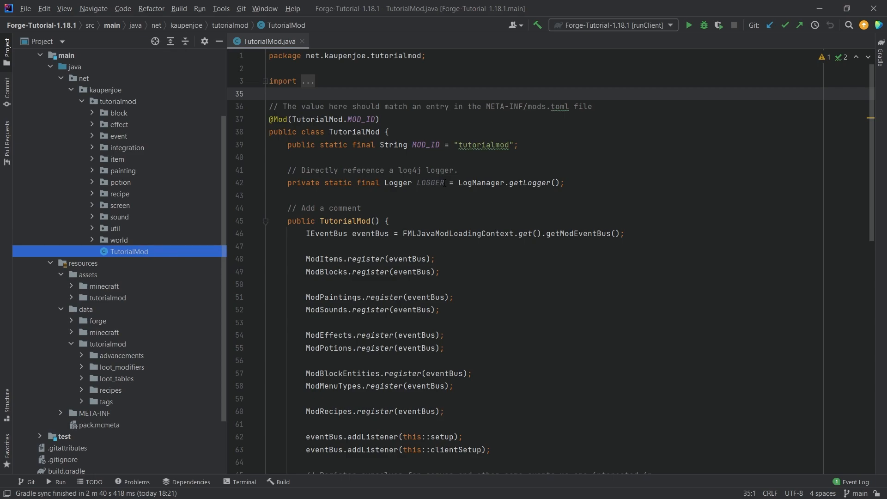
click(399, 92)
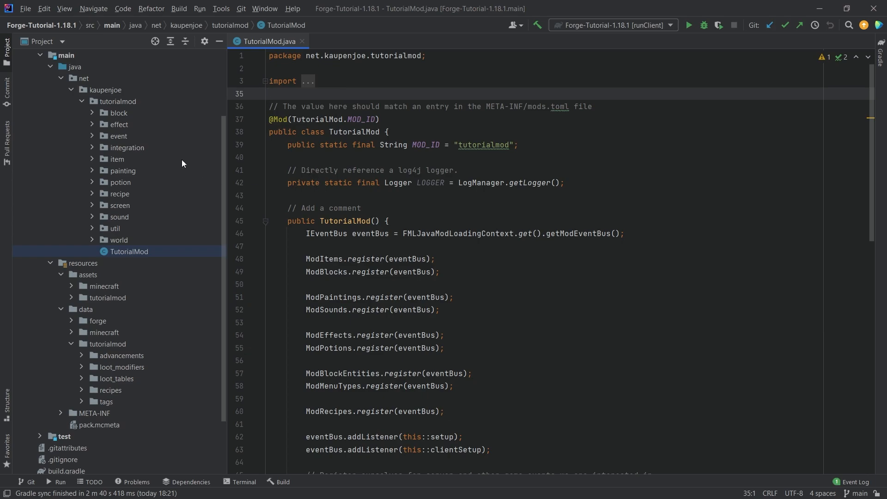
click(113, 101)
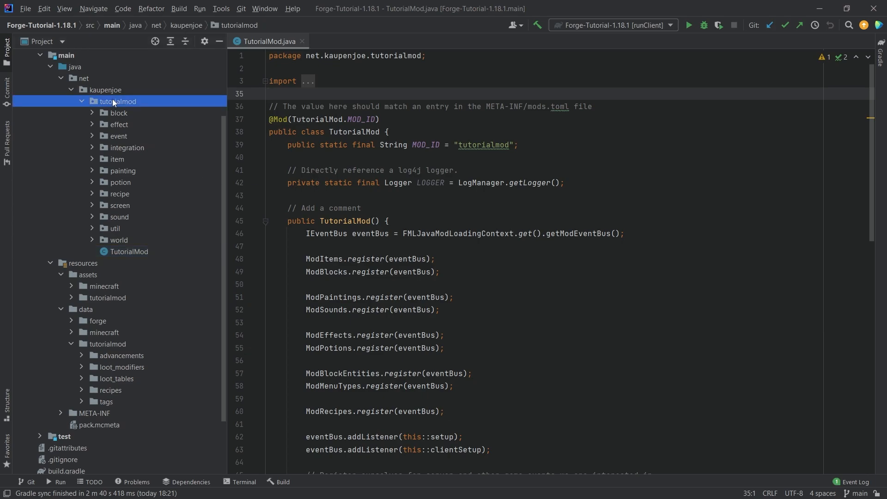
right_click(128, 98)
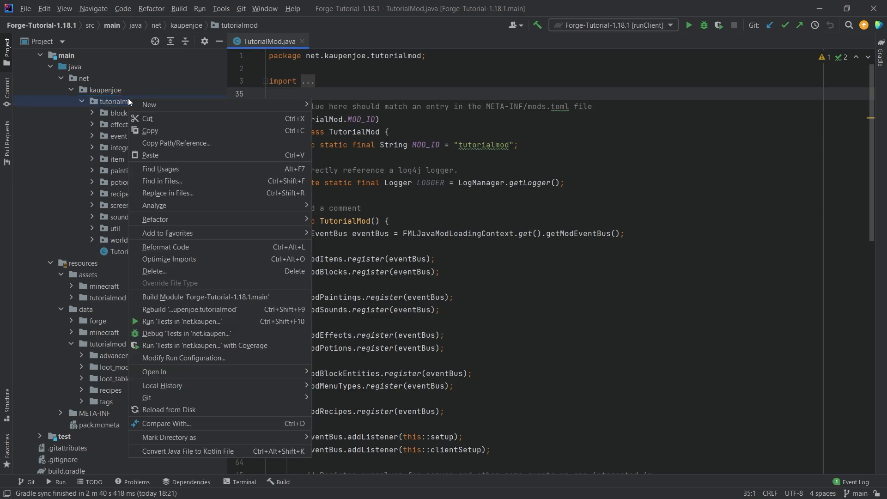
click(345, 152)
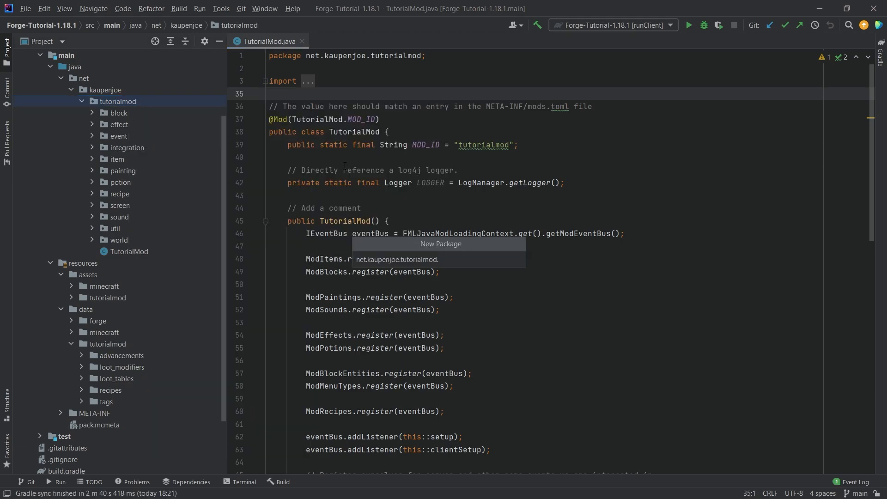
text(particle)
key(Return)
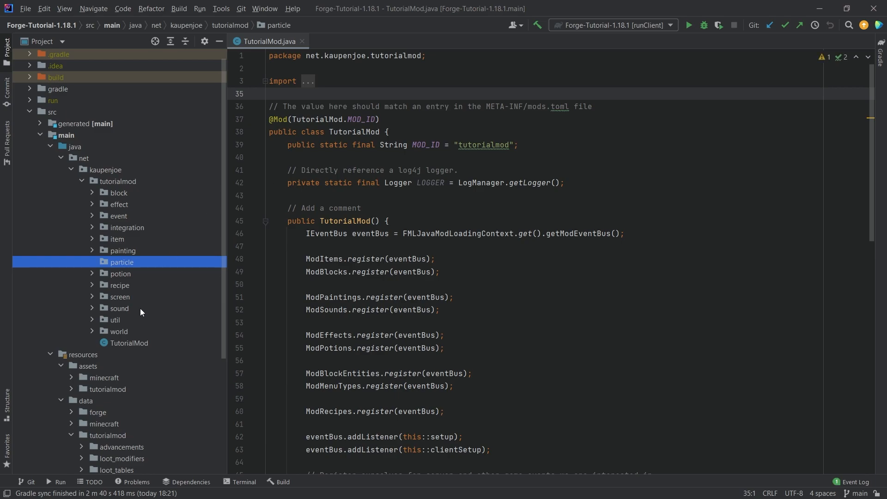
right_click(129, 261)
click(371, 144)
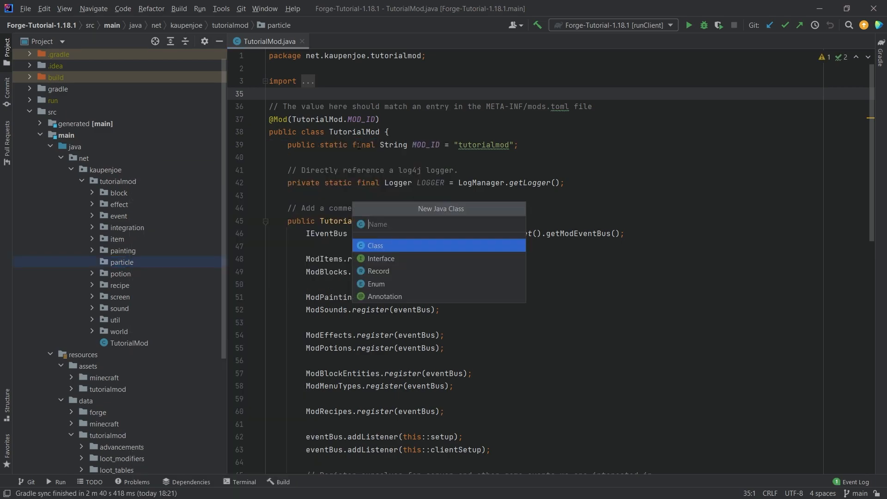
text(ModP)
text(articles)
key(Return)
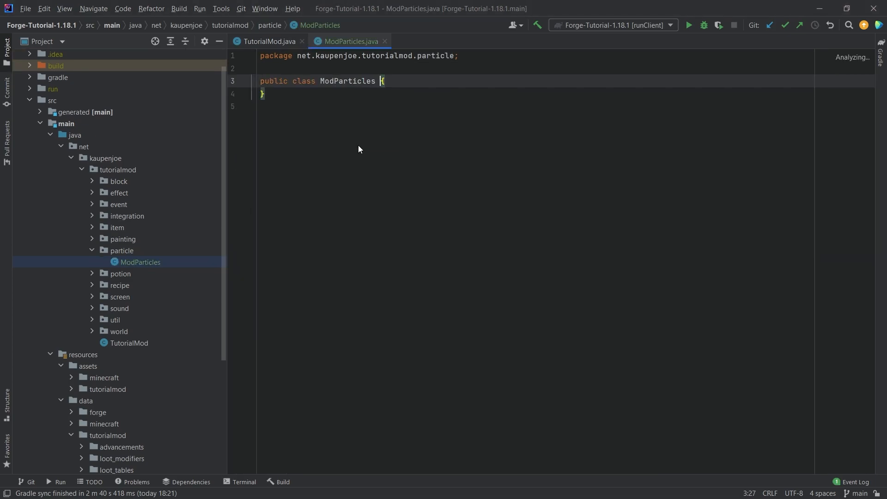
Add a 'custom' subpackage with a CitrineParticles class, added to Git.
click(125, 250)
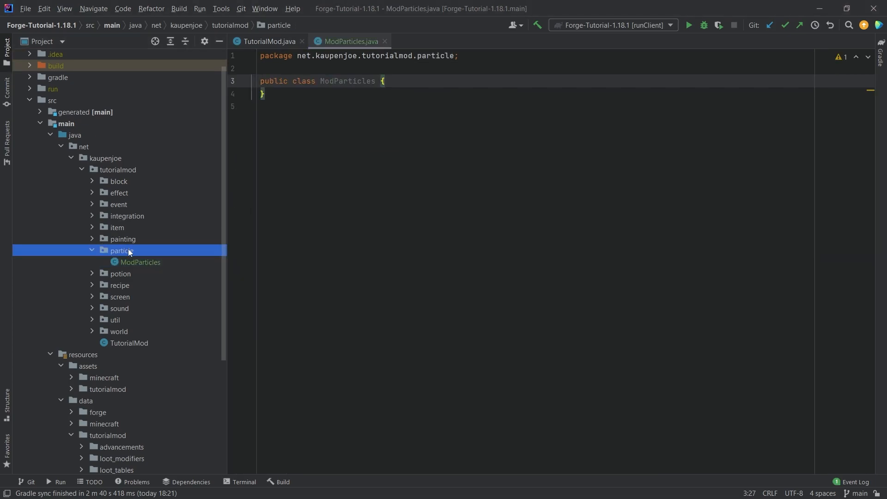
right_click(126, 251)
mouse_move(208, 146)
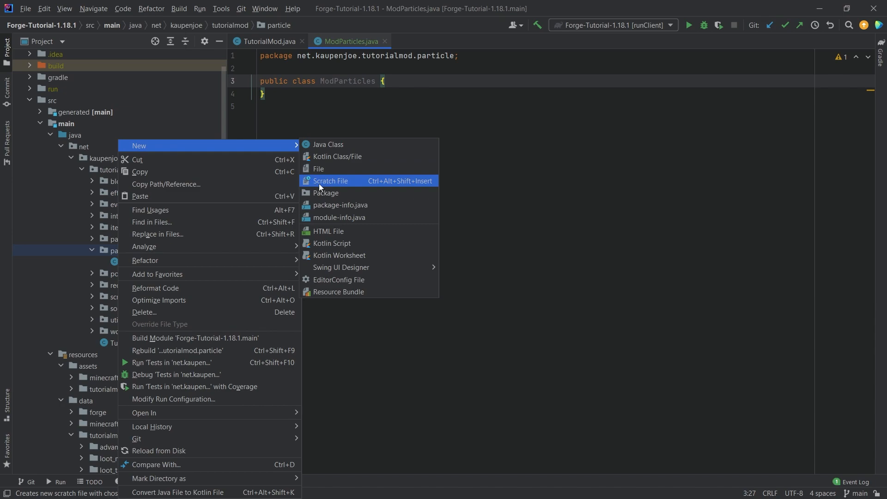
click(322, 185)
text(custom)
key(Return)
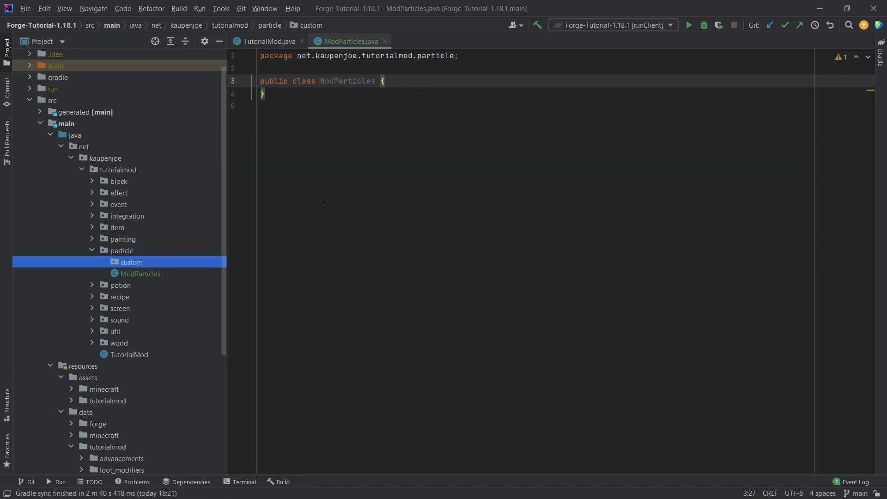
right_click(143, 264)
mouse_move(165, 145)
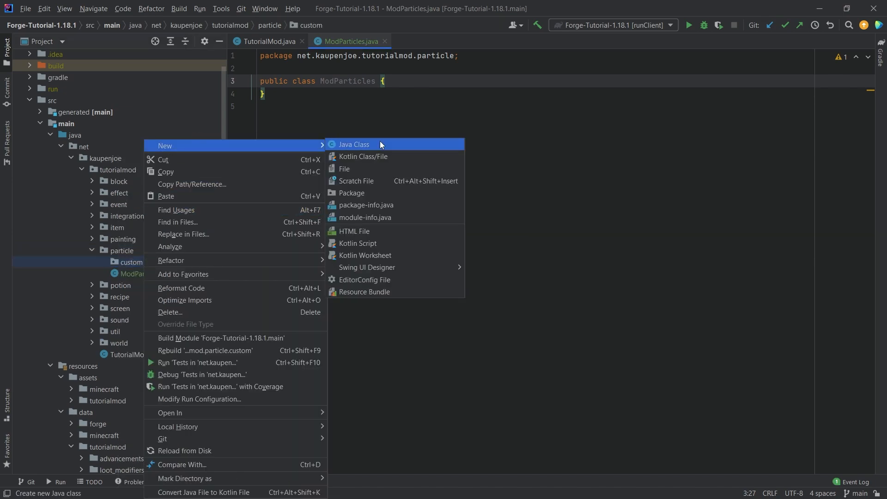
click(380, 140)
text(Cit)
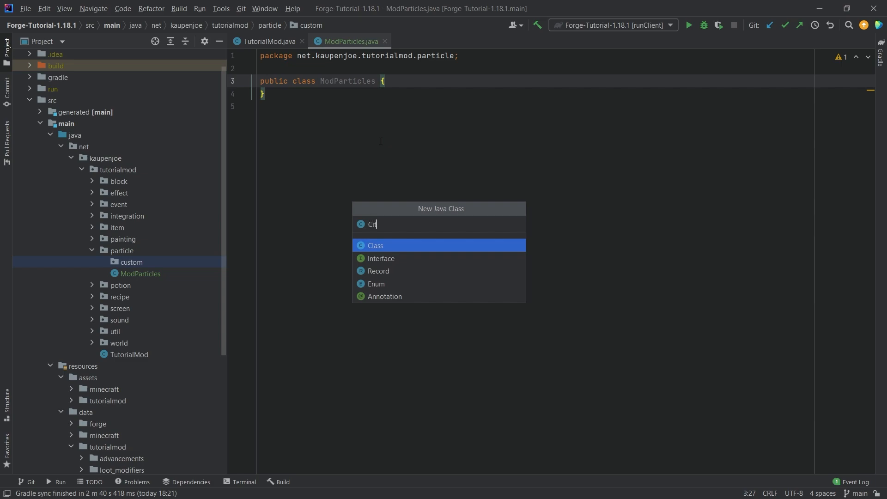
text(rineParticles)
key(Return)
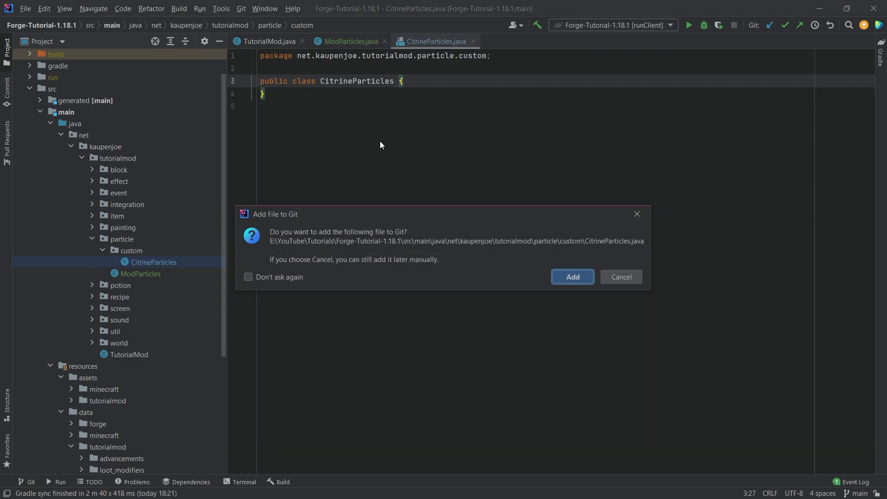
key(Return)
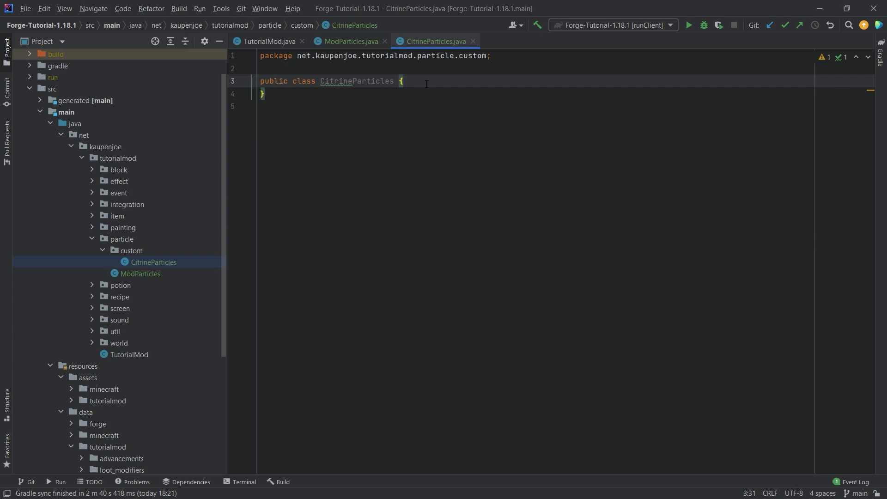
scroll(426, 84, up, 1)
text(extends )
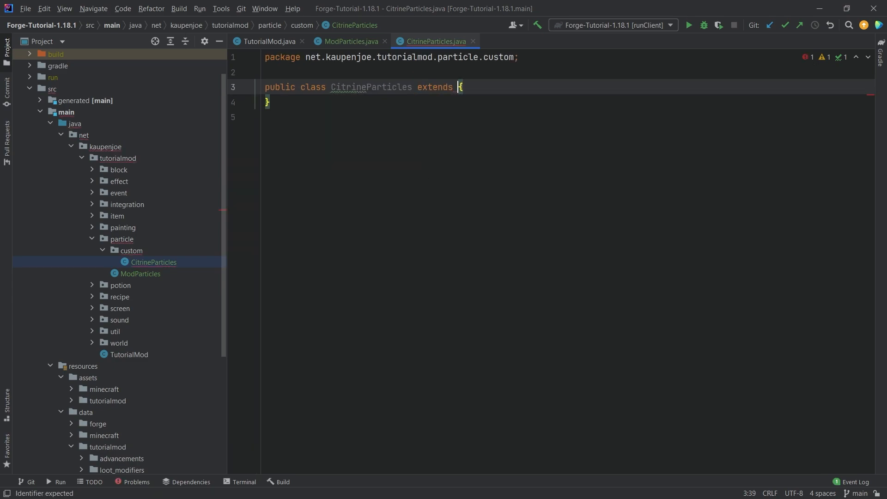
text(TextureS)
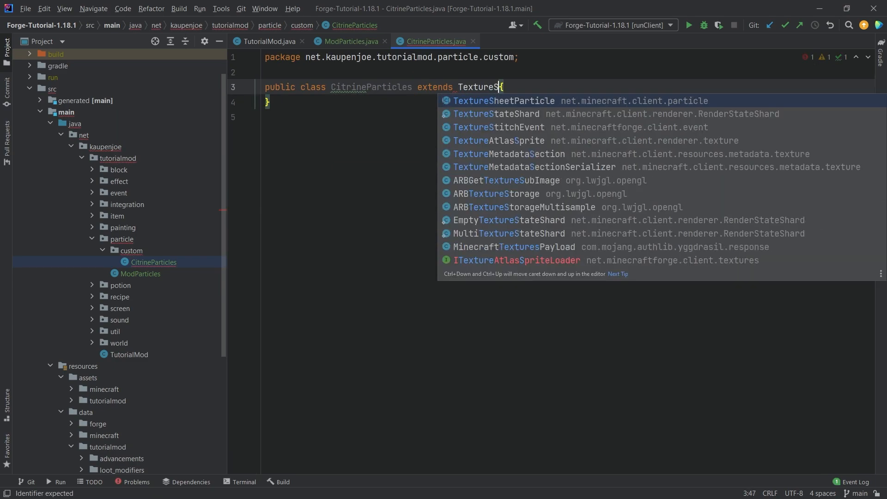
text(h)
Extend TextureSheetParticle, implement getRenderType and generate the second (SpriteSet) super constructor.
key(Return)
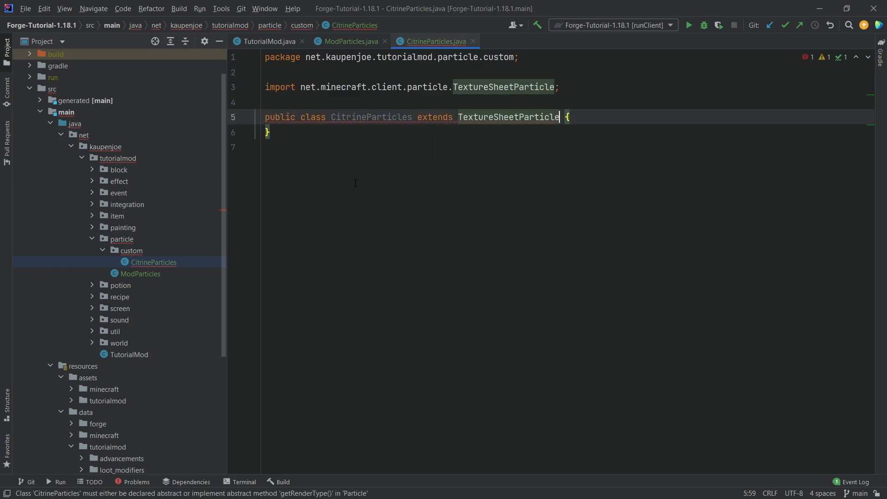
mouse_move(370, 117)
click(405, 163)
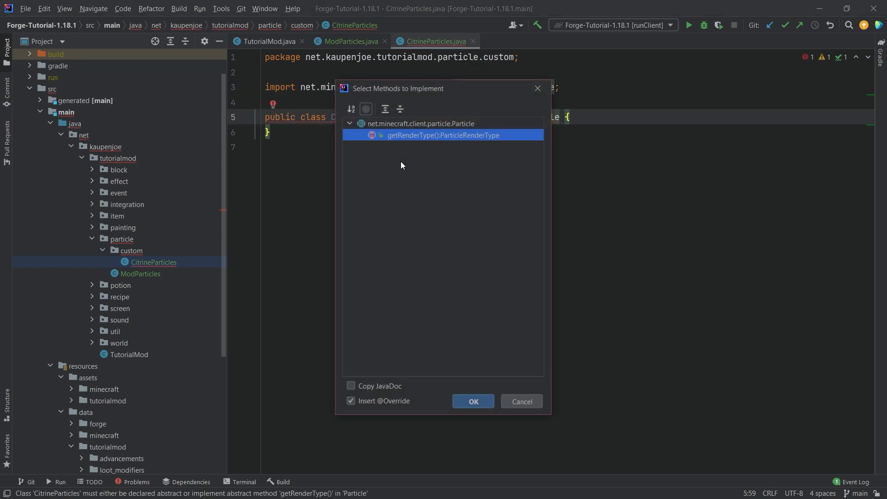
click(474, 401)
mouse_move(513, 132)
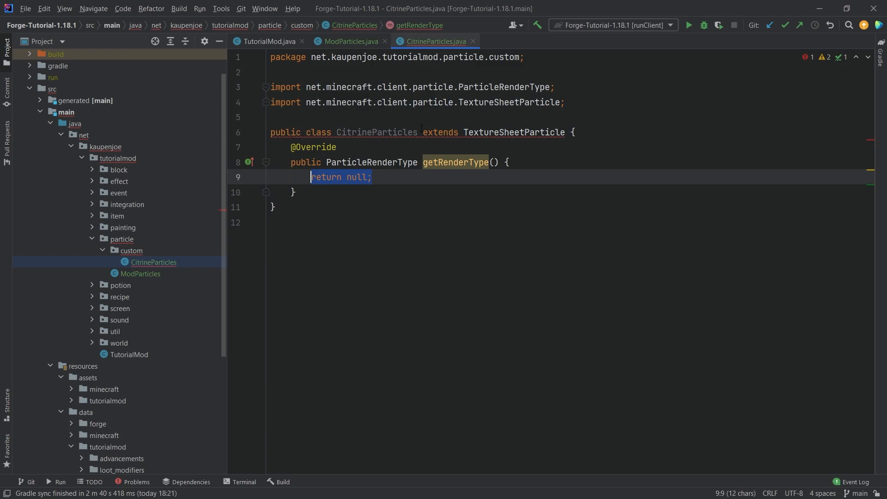
click(462, 170)
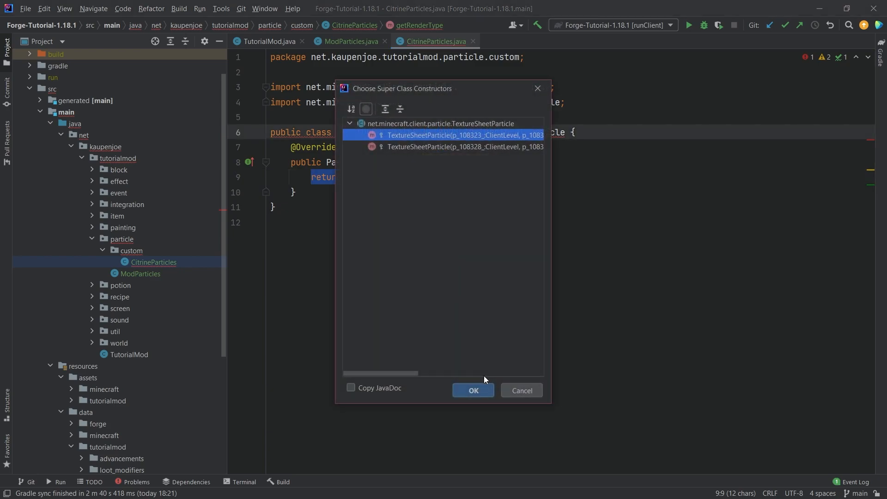
click(426, 146)
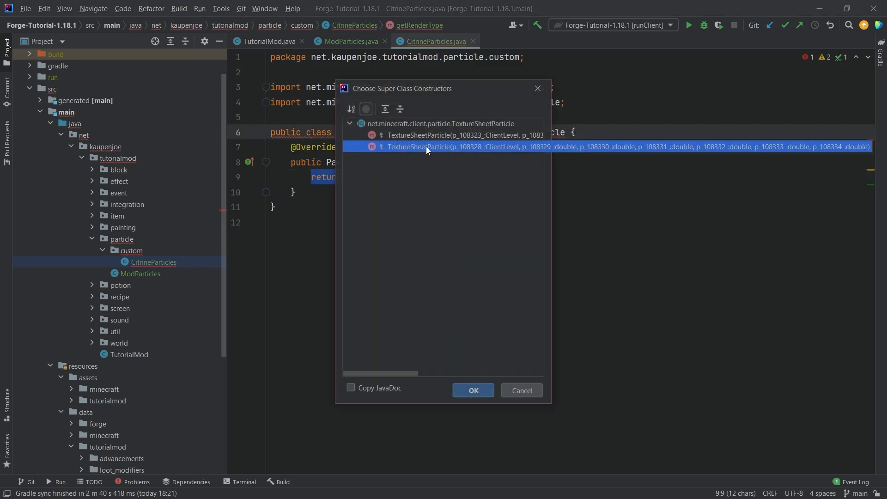
click(476, 388)
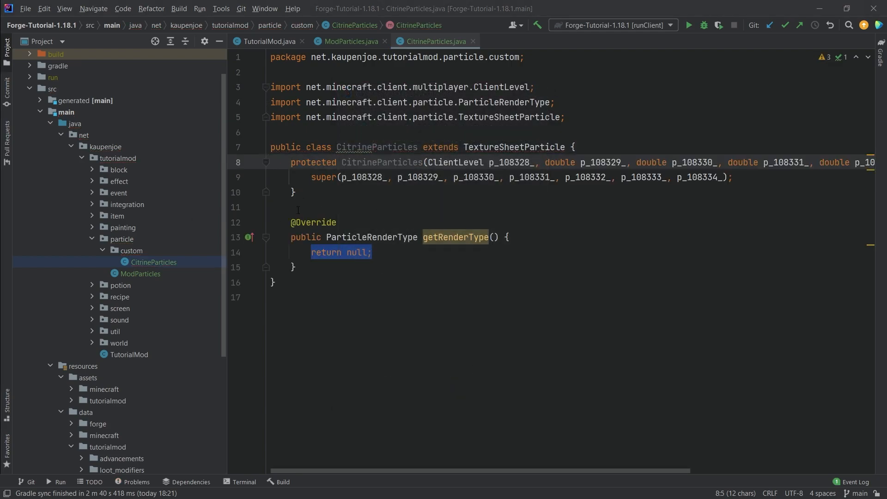
Replace the generated constructor with the pasted SpriteSet-based constructor.
drag(781, 181, 243, 161)
text(protected CitrineParticles(ClientLevel level, double xCoord, double yCoord, double zCoord,                                SpriteSet spriteSet, double xd, double yd, double zd) {         super(level, xCoord, yCoord, zCoord, xd, yd, zd);)
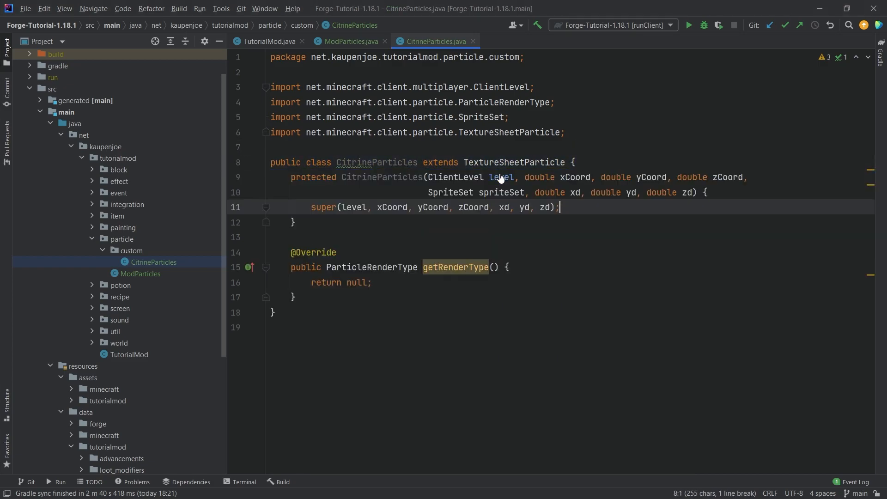
click(511, 174)
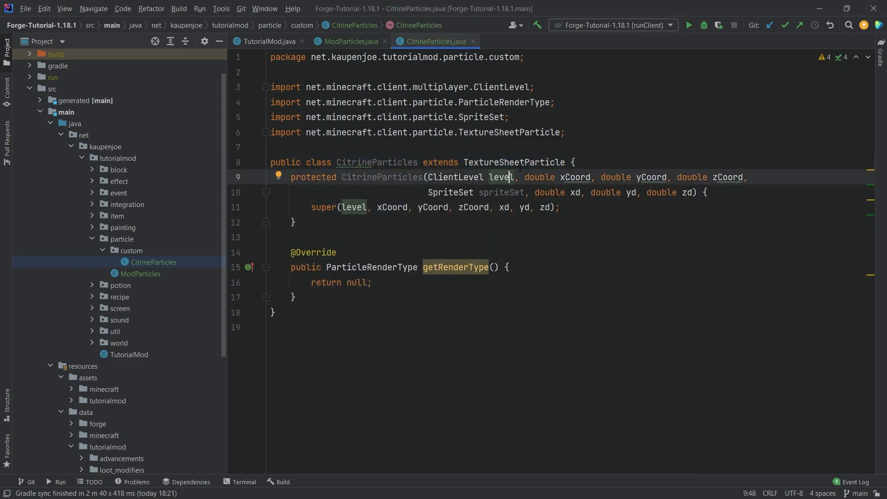
click(451, 207)
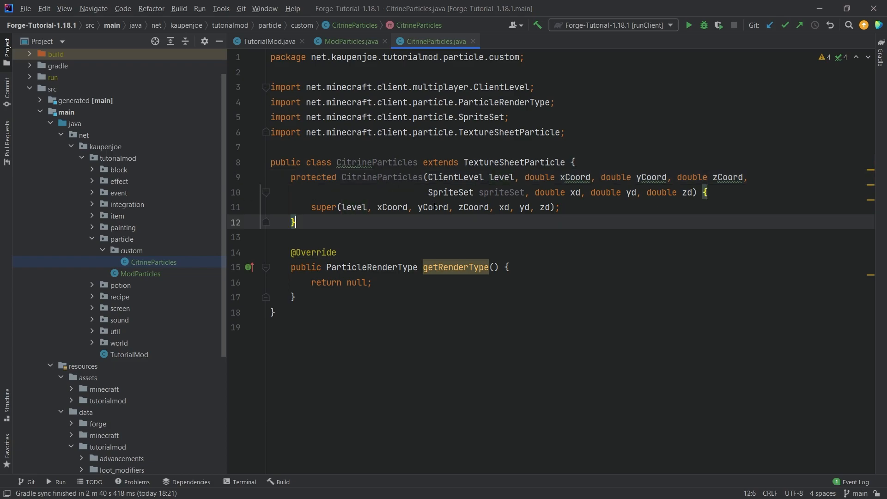
key(Up)
key(Up)
click(584, 213)
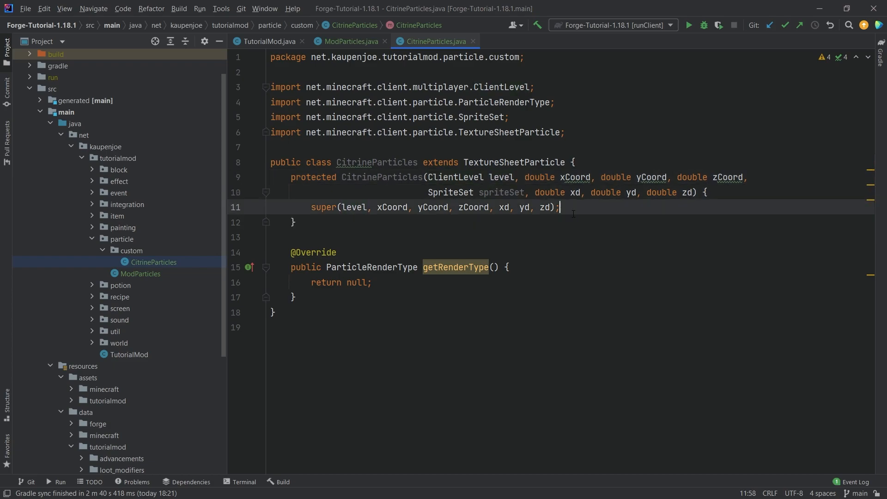
Open blank lines after the super call for the particle setup code.
key(Return)
key(Return)
key(Up)
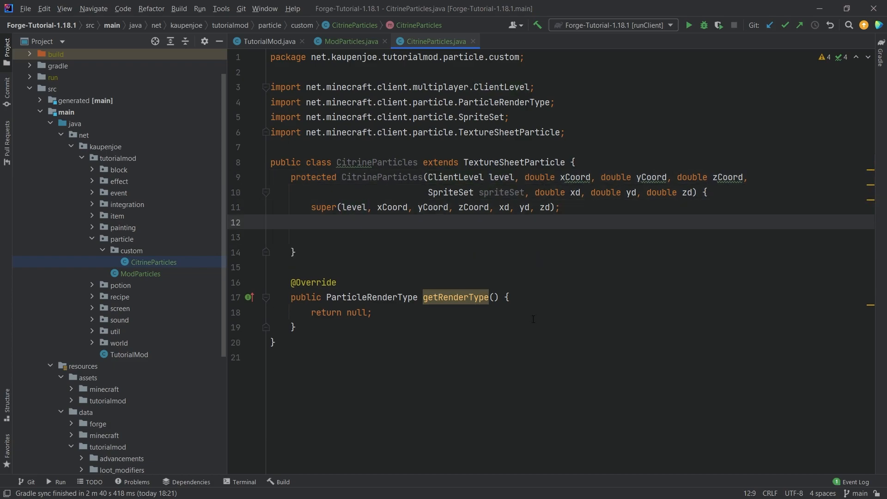
key(Up)
key(Up)
key(Up)
key(Down)
key(Down)
key(Down)
key(Down)
click(398, 181)
key(Down)
key(Down)
key(Down)
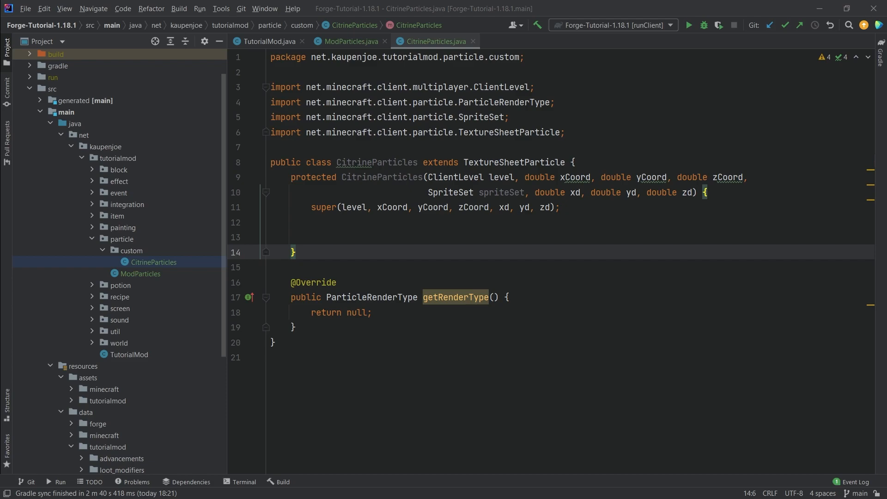
Remove the extra blank line after super(...) and review the friction, velocity and quadSize lines.
text(this.friction = 0.8F;         this.xd = xd;         this.yd = yd;         this.zd = zd;         this.quadSize *= 0.85F;         this.lifetime = 20;         this.setSpriteFromAge(spriteSet);          this.rCol = 1f;         this.gCol = 1f;         this.bCol = 1f;)
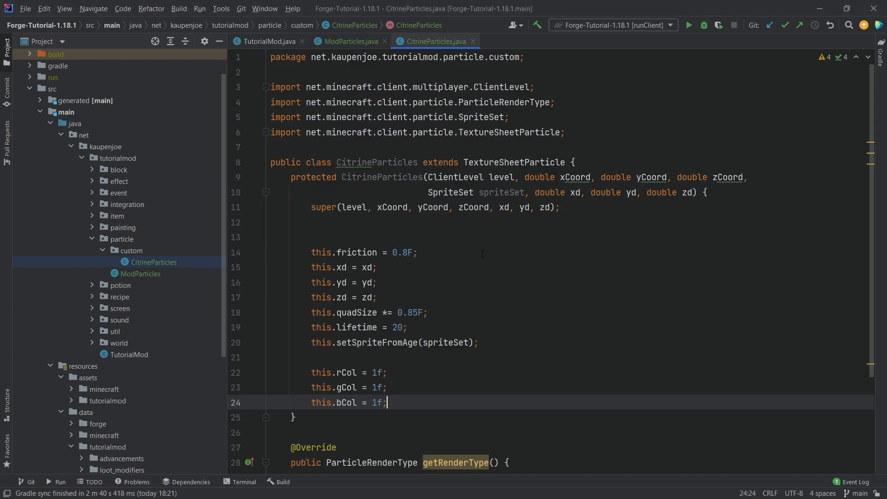
click(357, 239)
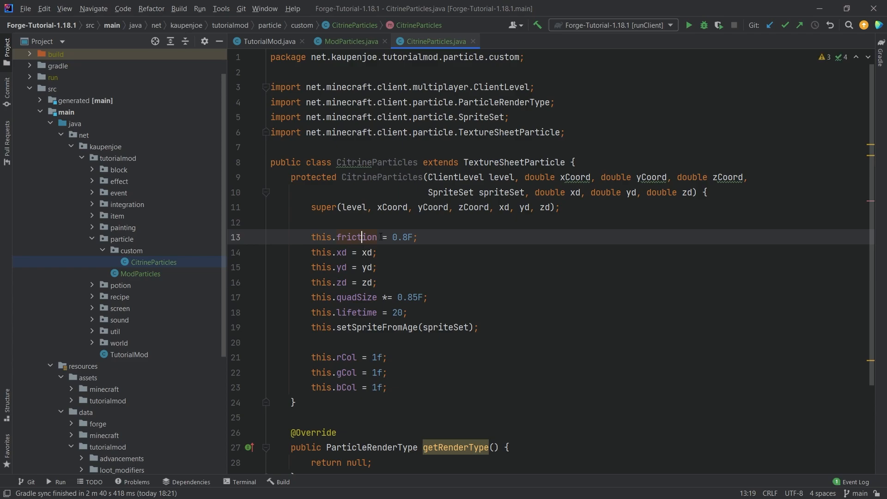
click(416, 237)
click(340, 253)
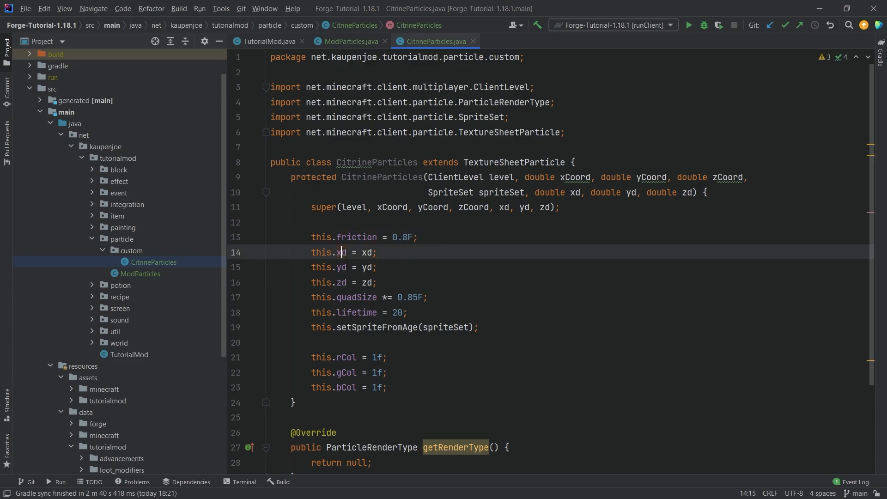
click(340, 267)
click(364, 252)
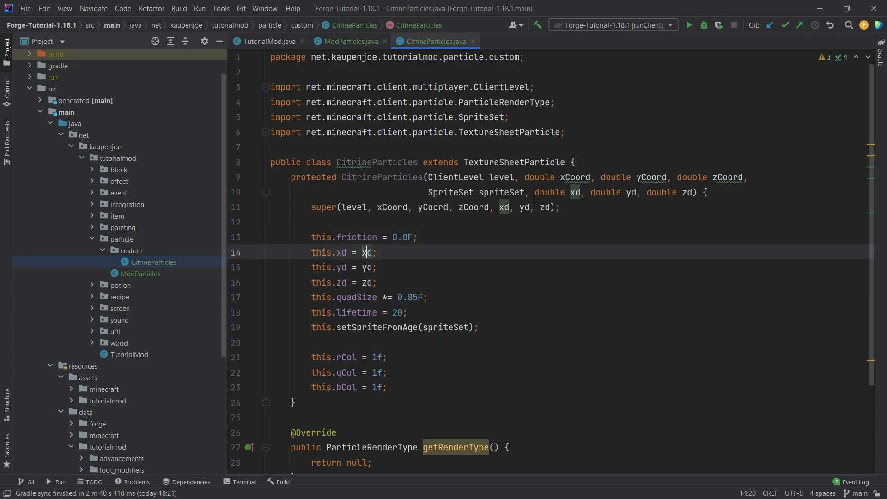
click(342, 252)
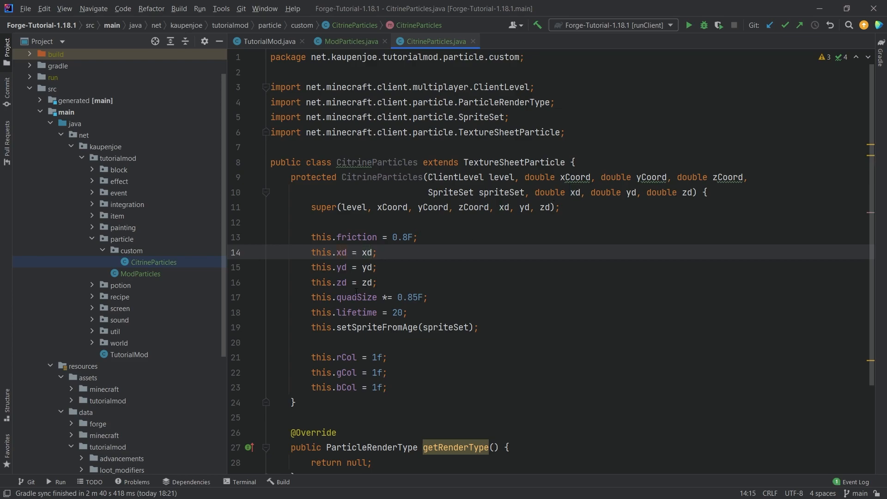
click(356, 298)
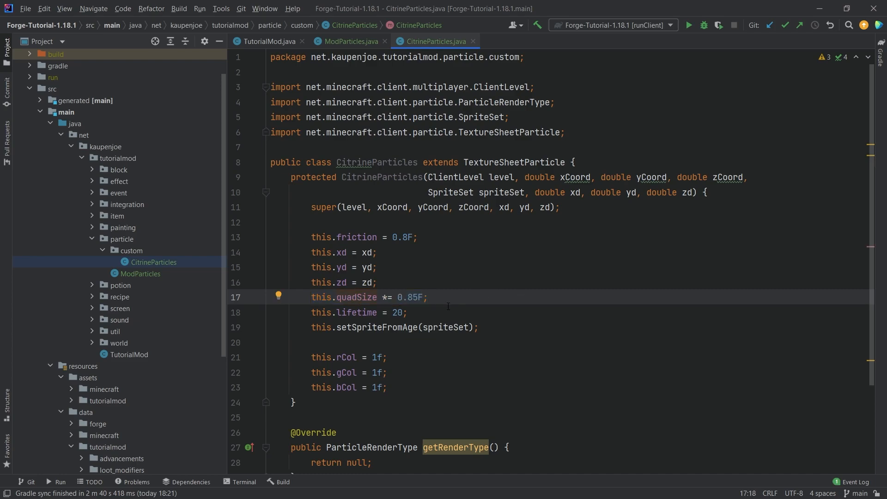
Review the lifetime and setSpriteFromAge statements.
click(342, 312)
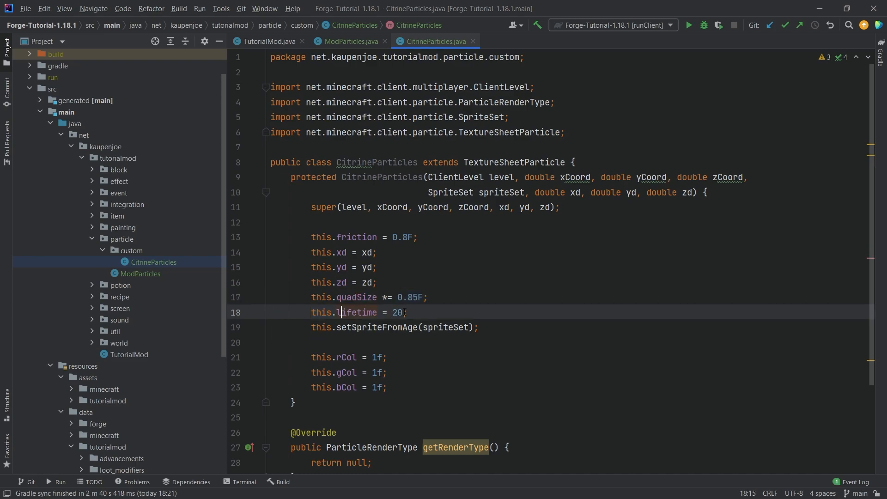
drag(424, 312, 311, 313)
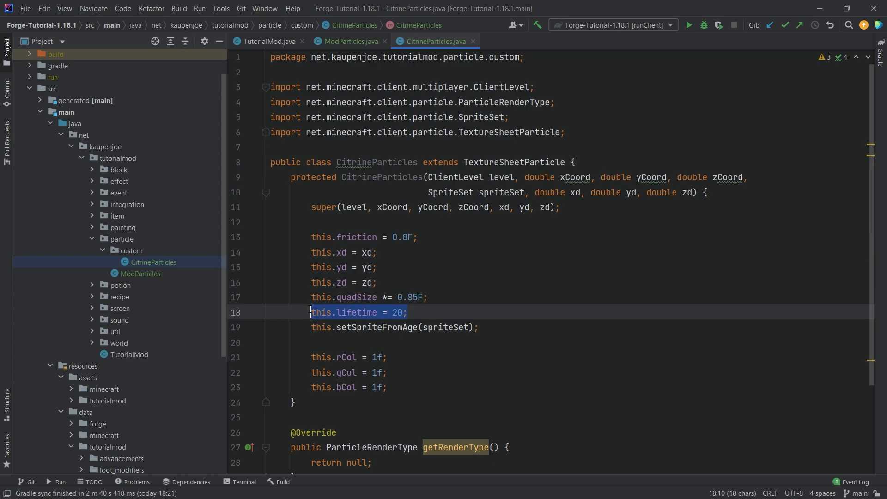
click(450, 309)
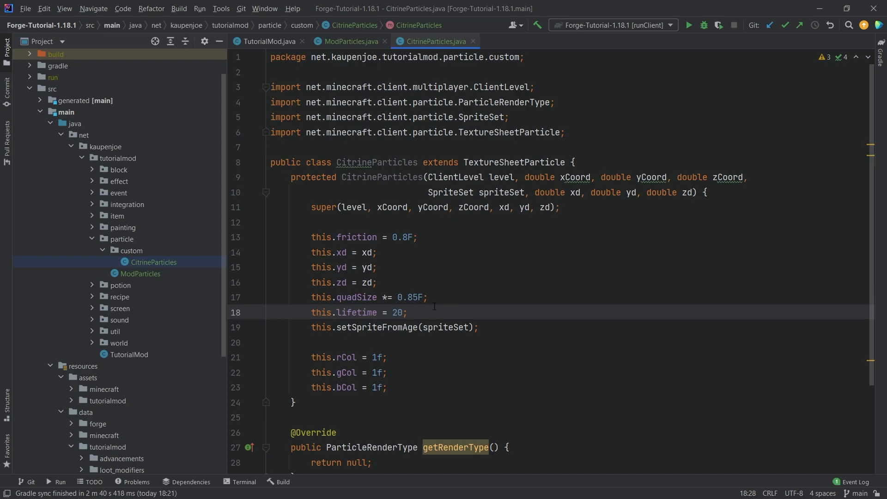
drag(407, 313, 310, 313)
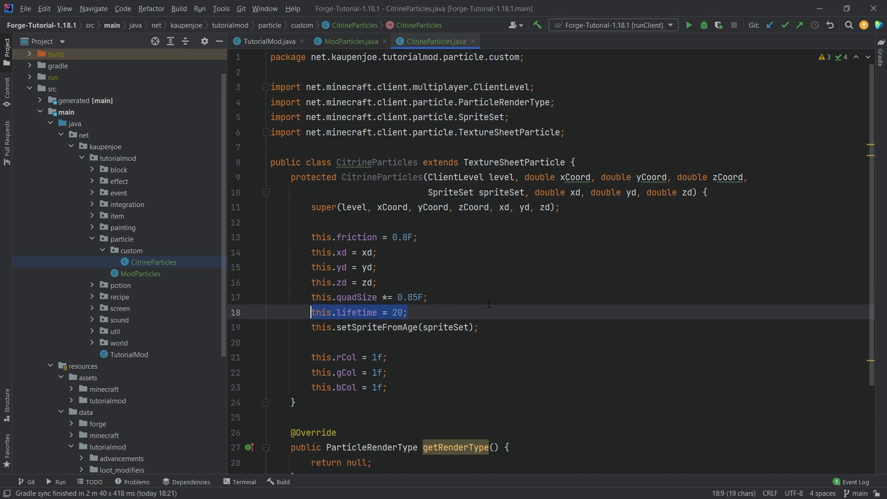
click(333, 329)
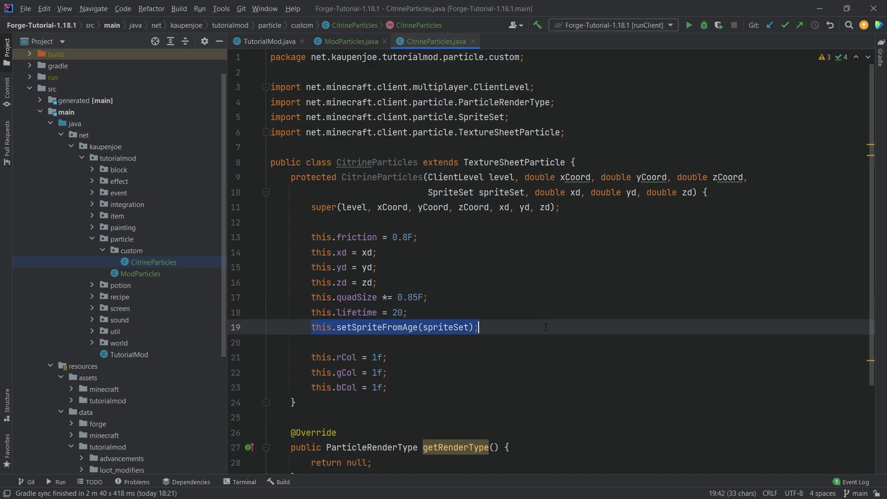
click(453, 327)
drag(478, 327, 312, 327)
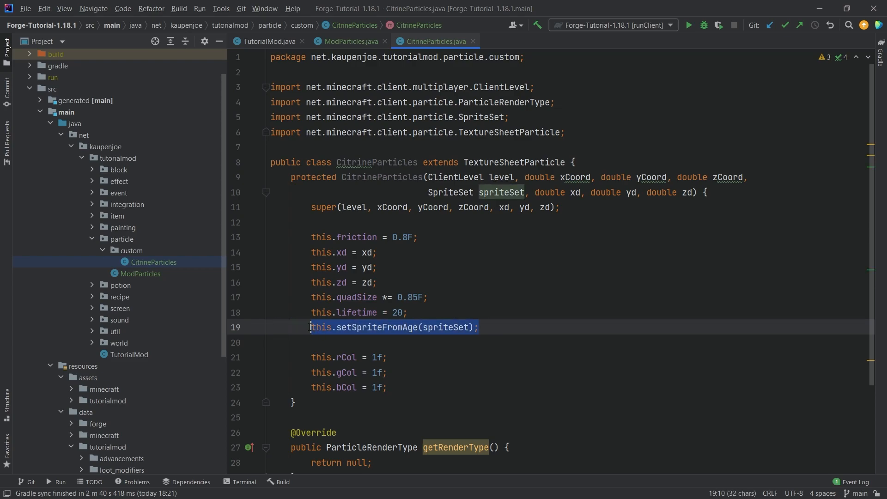
click(581, 327)
click(337, 327)
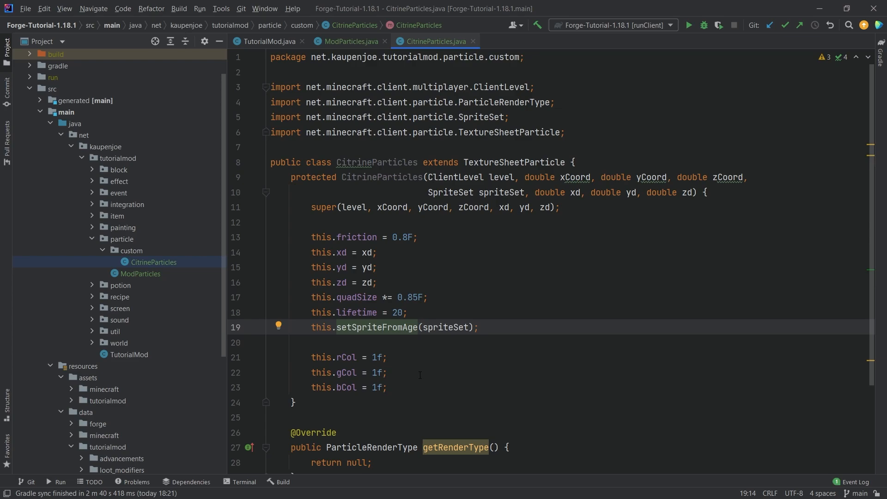
Review the rCol, gCol and bCol colour assignments.
drag(424, 390, 192, 362)
click(326, 342)
click(337, 371)
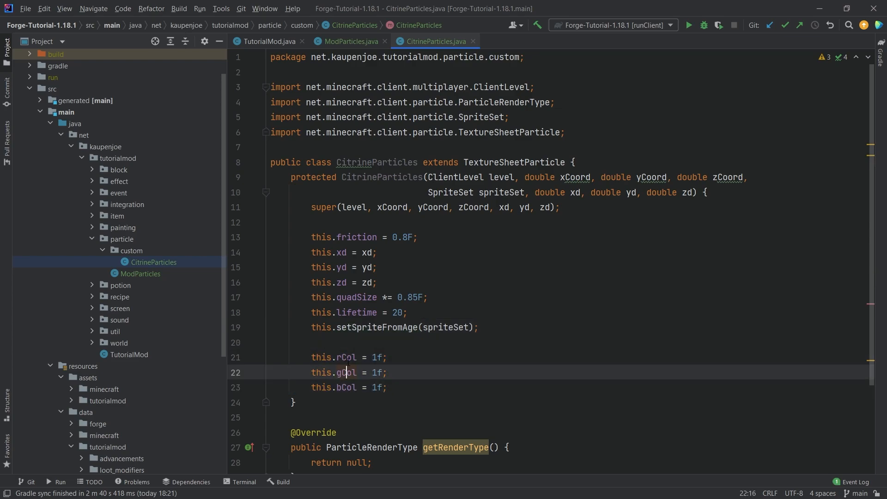
click(376, 357)
drag(415, 387, 273, 352)
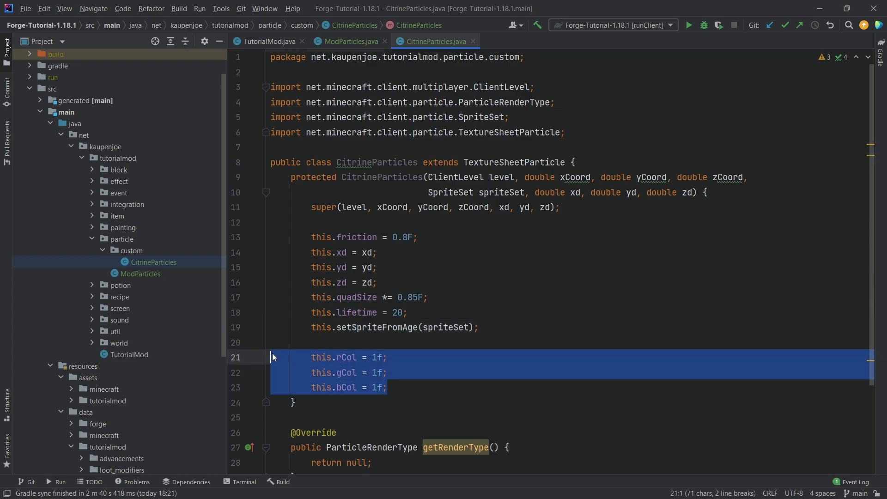
Inspect the white rCol/gCol/bCol colour values in the constructor.
click(438, 353)
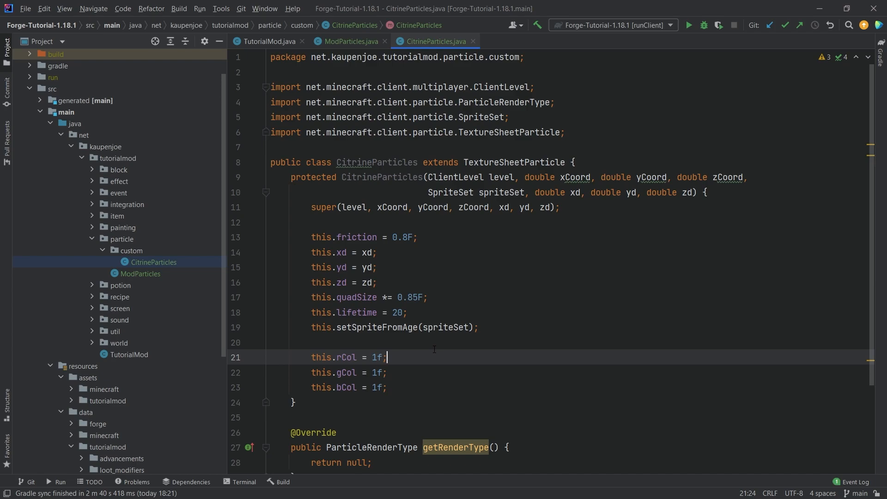
click(392, 381)
click(461, 366)
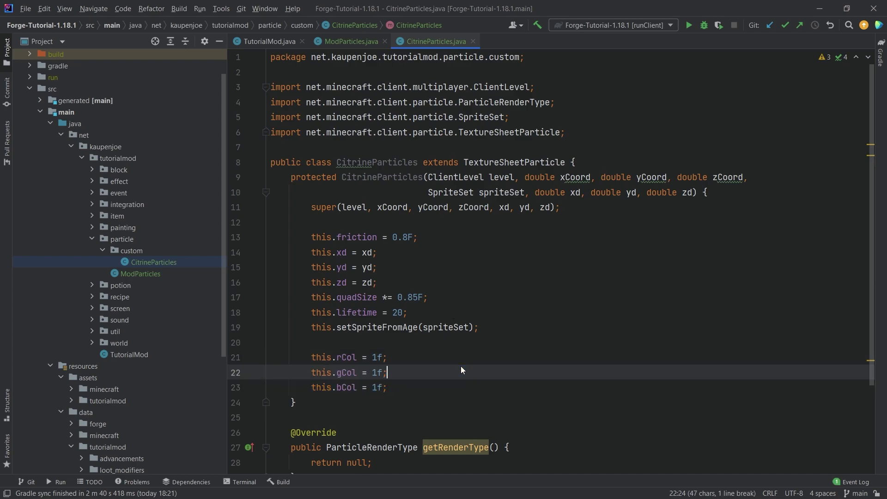
click(371, 356)
key(Right)
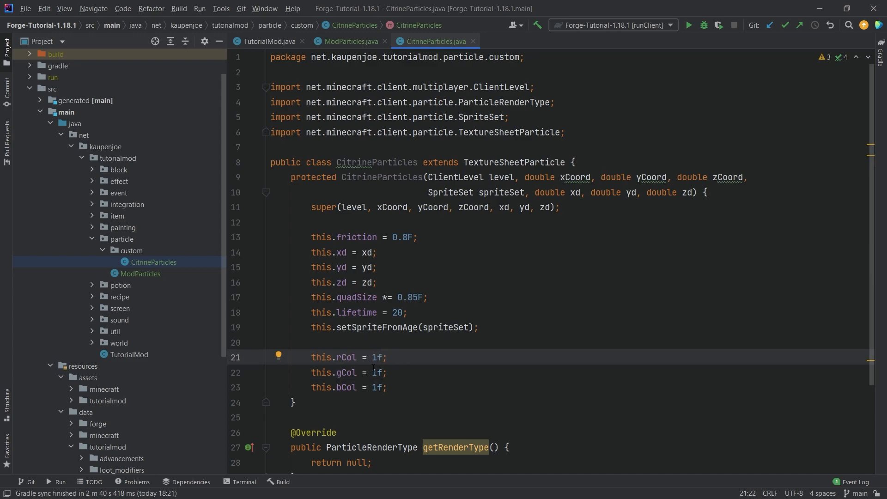
scroll(420, 263, down, 2)
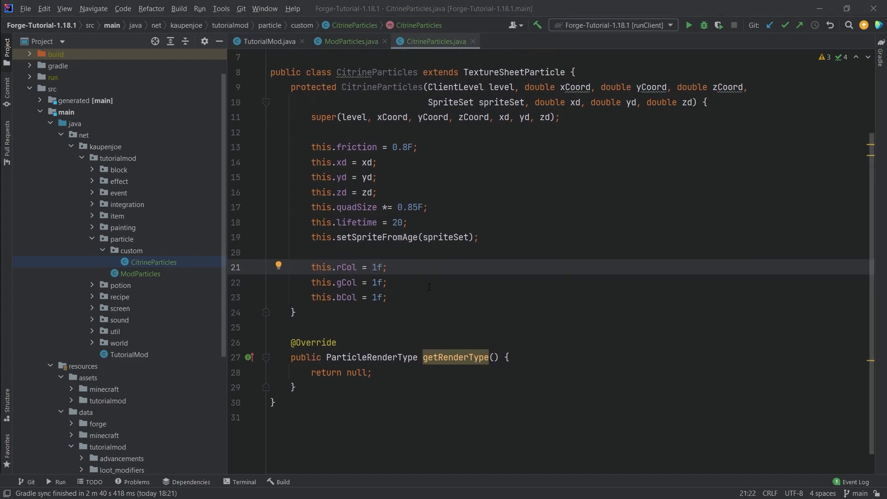
Return ParticleRenderType.PARTICLE_SHEET_TRANSLUCENT from getRenderType instead of null.
click(360, 357)
double_click(359, 372)
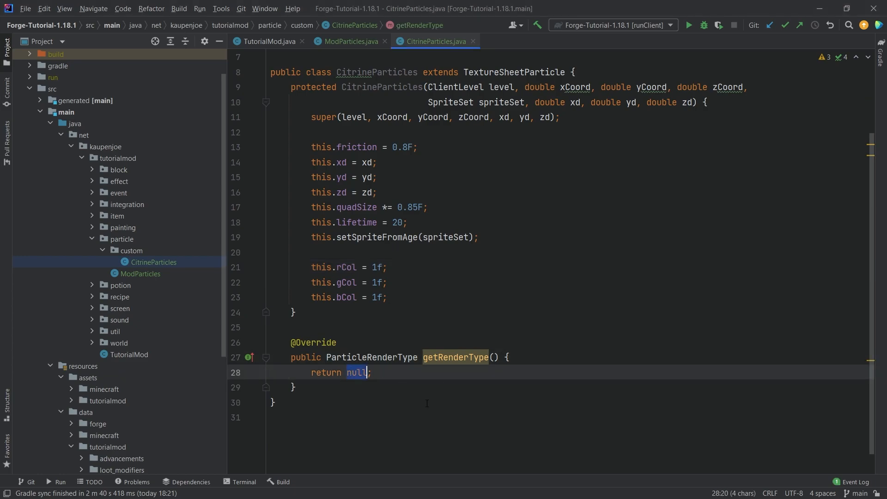
text(Part)
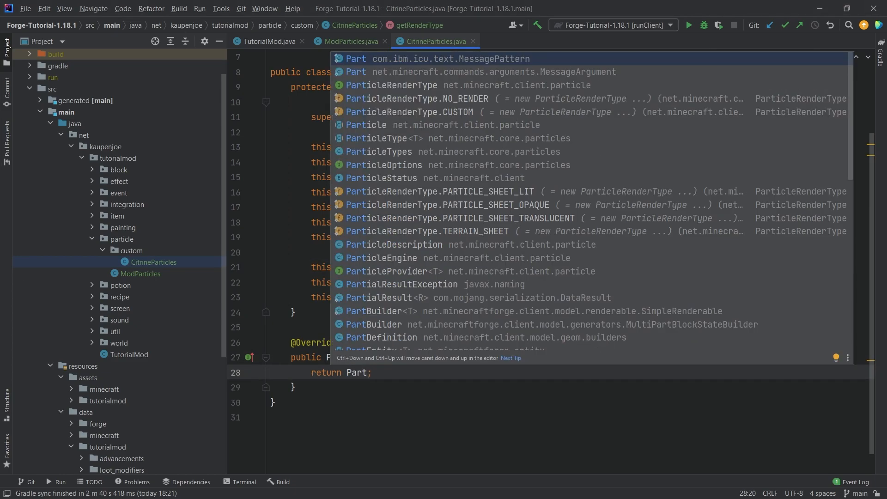
key(Down)
key(Down)
key(Down)
key(Down)
key(Down)
key(Down)
key(Down)
key(Down)
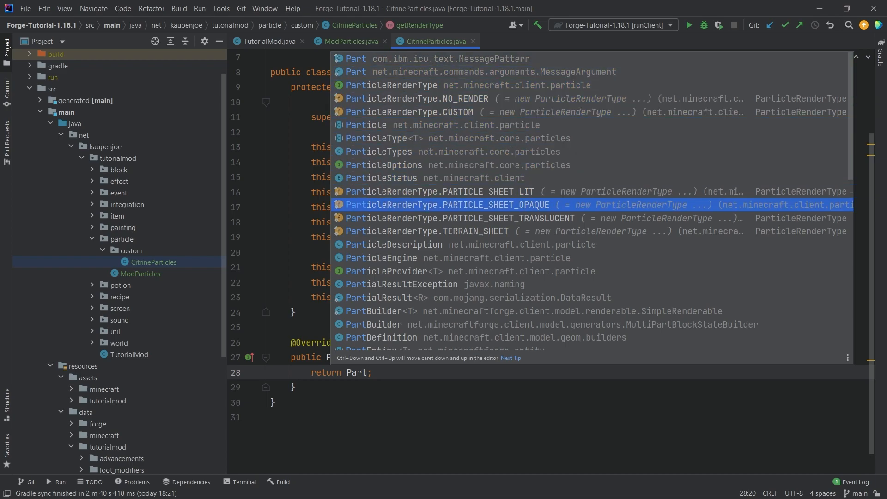
key(Down)
key(Down)
key(Up)
key(Return)
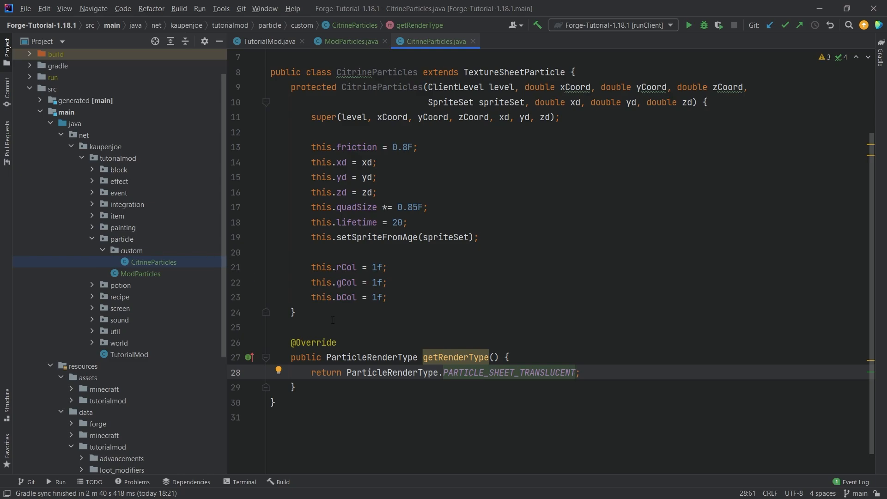
Insert a tick() override after the constructor.
click(358, 325)
key(Return)
key(Return)
key(Up)
text(tick)
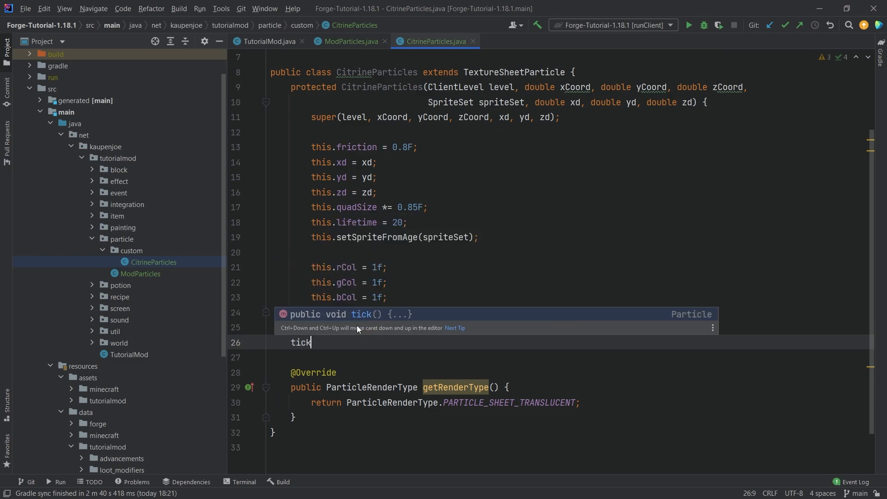
key(Return)
key(Down)
key(Return)
key(Return)
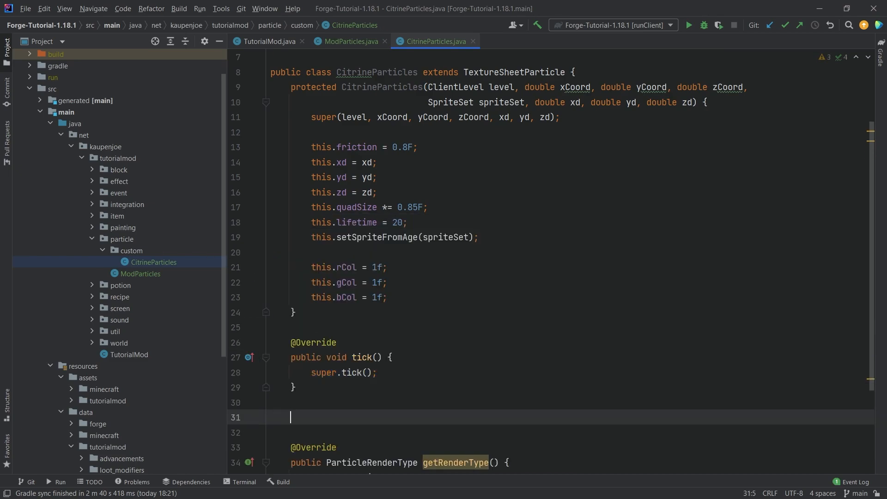
scroll(433, 333, down, 2)
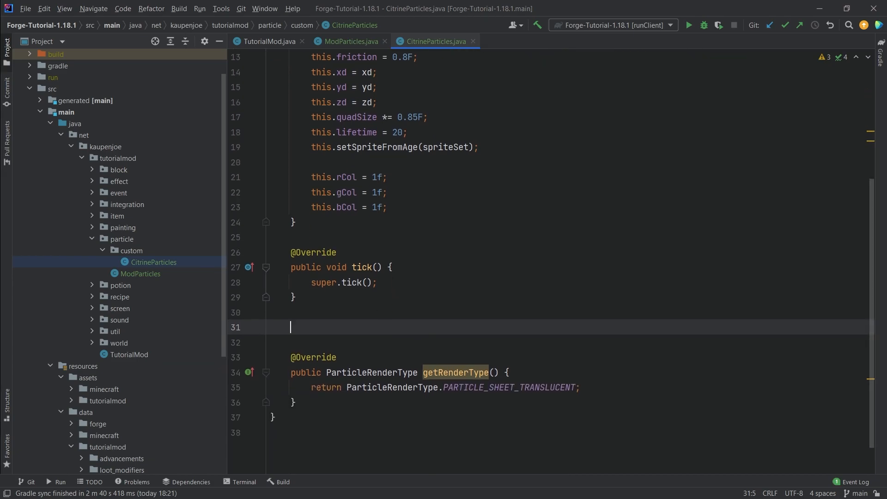
Paste the private fadeOut() method below tick and remove the extra blank lines.
key(Up)
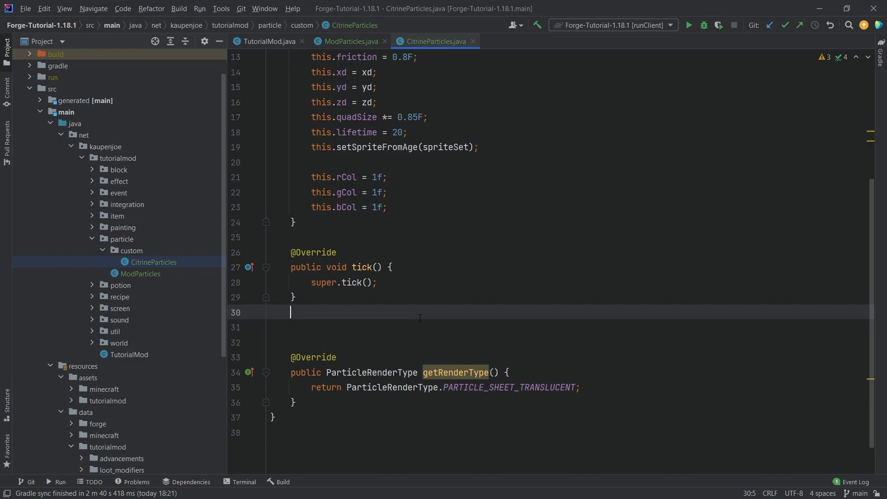
key(Down)
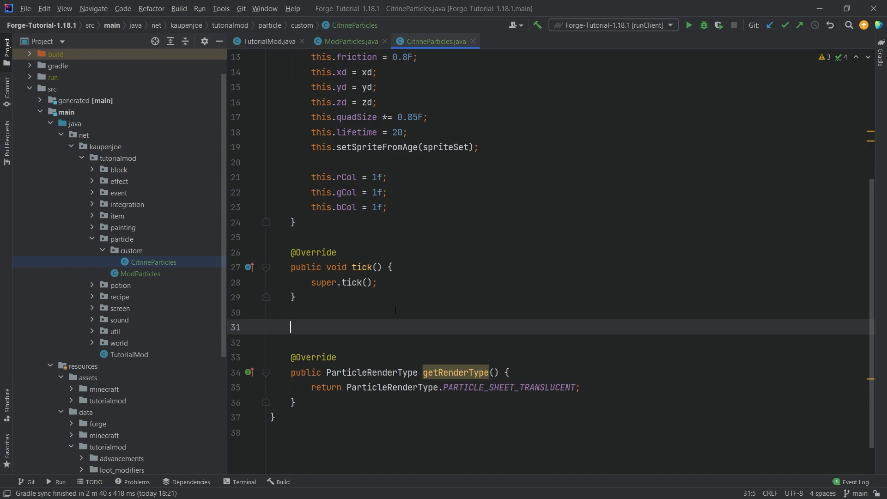
key(Up)
text(private void fadeOut() {     this.alpha = (-(1/(float)lifetime) * age + 1); })
key(Up)
key(Up)
key(Up)
click(354, 380)
key(Delete)
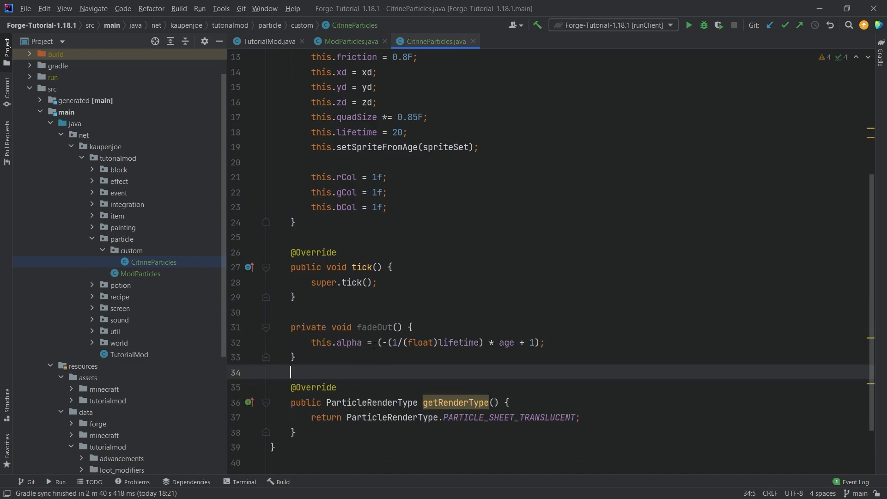
click(374, 327)
key(Delete)
click(374, 327)
Review the alpha = -(1/lifetime)*age + 1 formula and start the fadeOut() call inside tick.
click(508, 341)
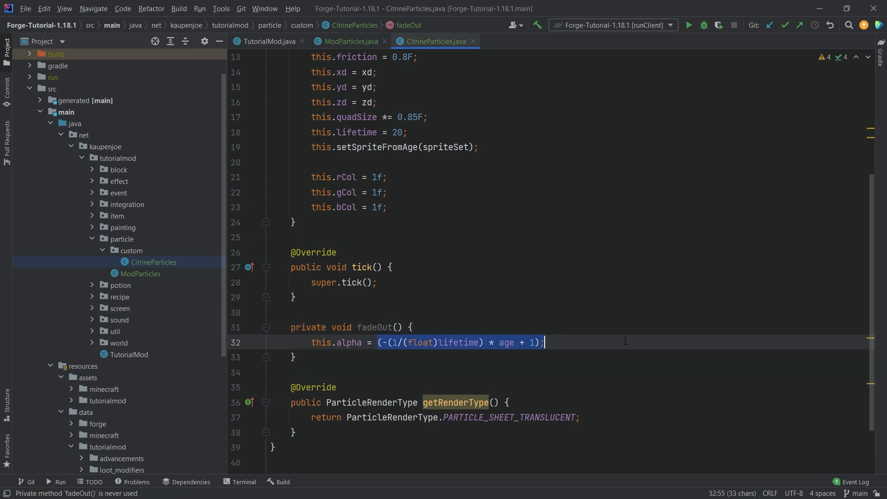
key(Left)
key(Left)
key(Left)
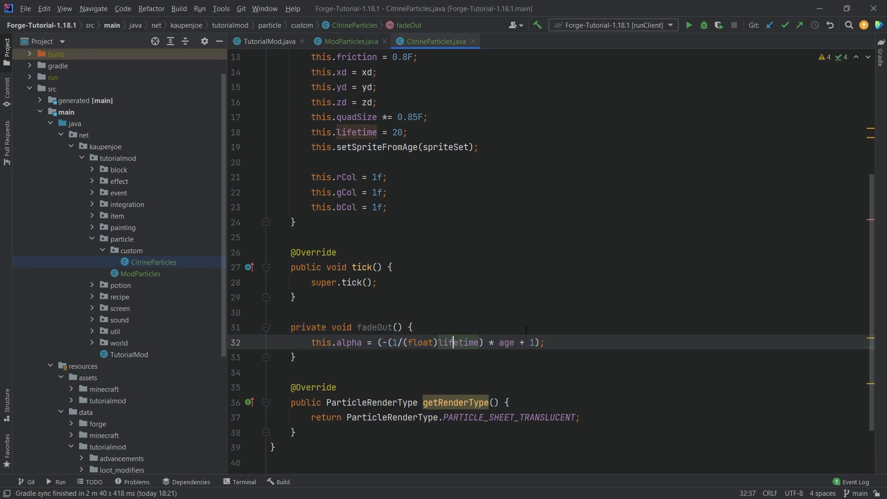
click(504, 342)
click(451, 282)
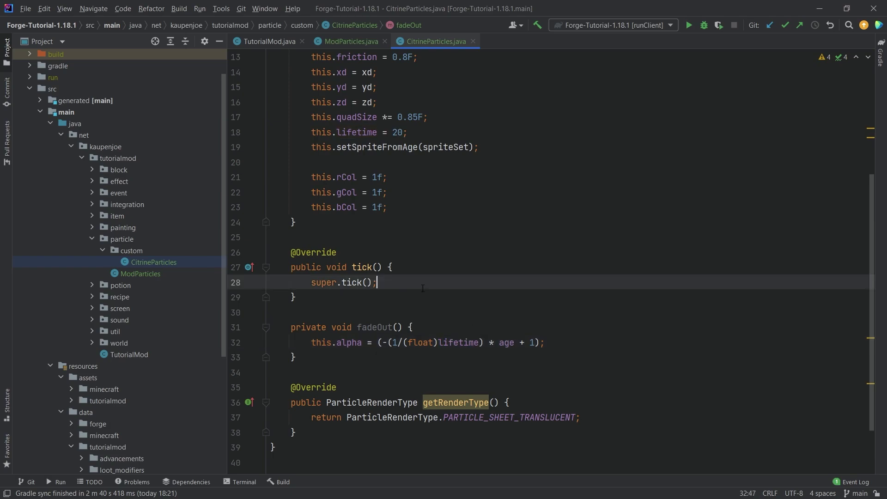
click(337, 342)
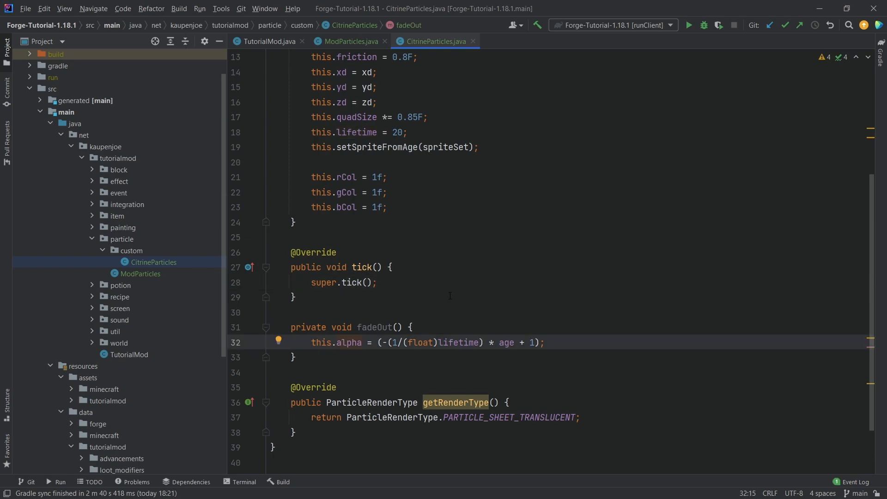
click(438, 343)
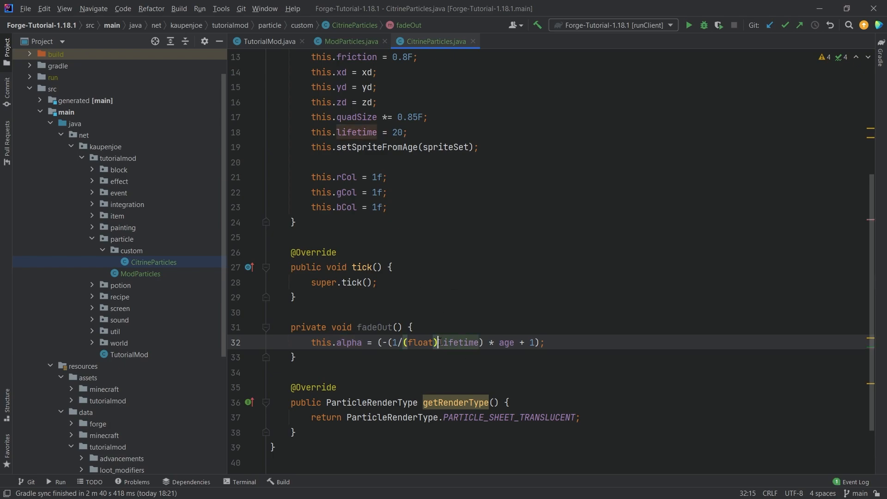
click(504, 342)
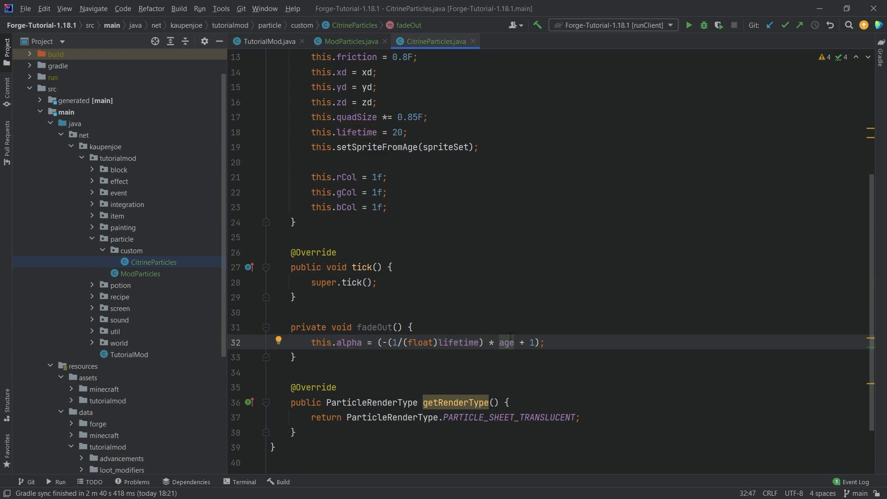
click(442, 342)
click(429, 274)
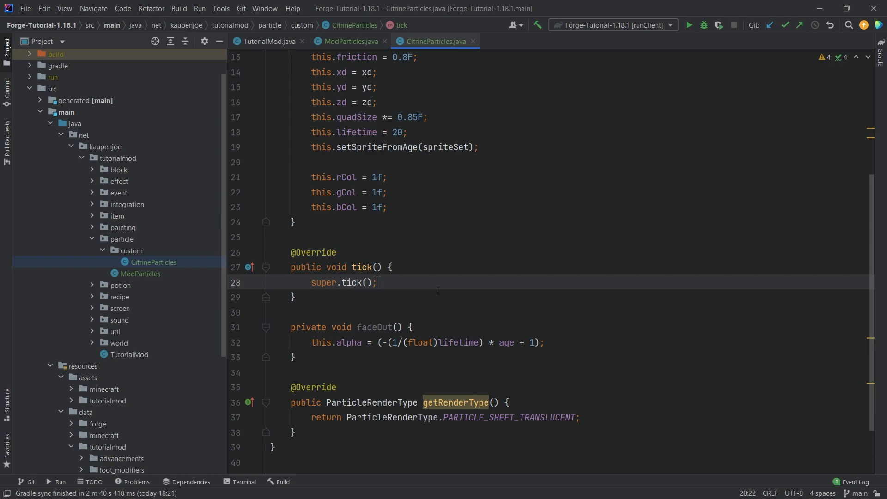
key(Return)
text(fadeOut();)
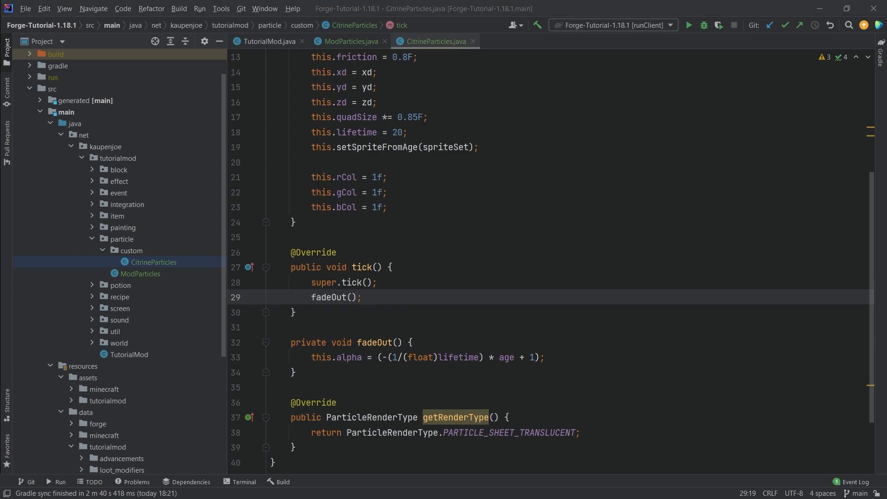
click(339, 447)
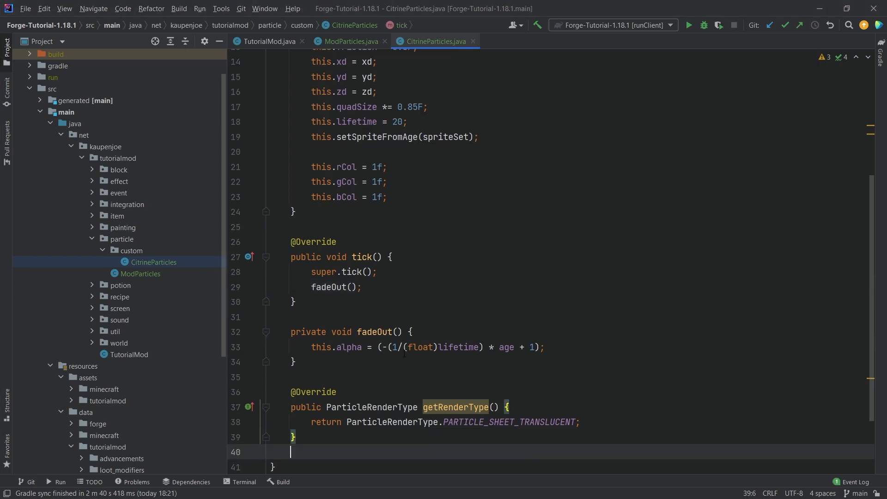
key(Return)
key(Return)
scroll(338, 366, down, 3)
key(Up)
key(ctrl+v)
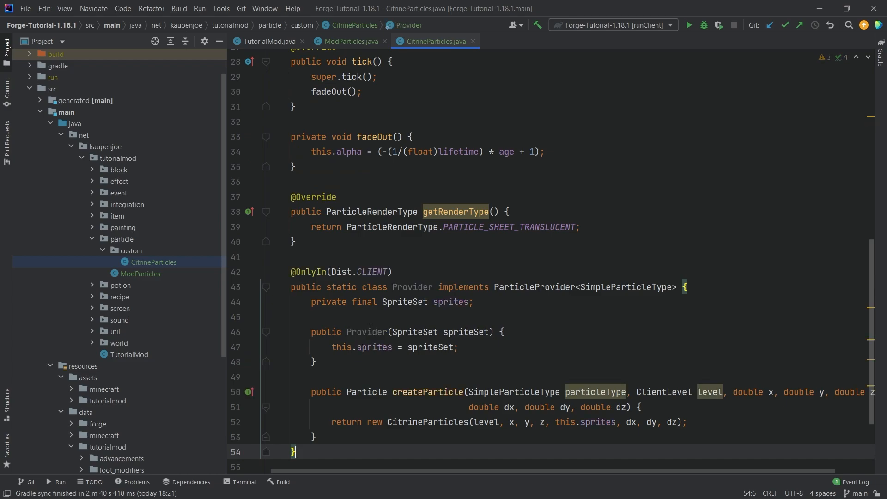
scroll(338, 371, down, 2)
click(384, 156)
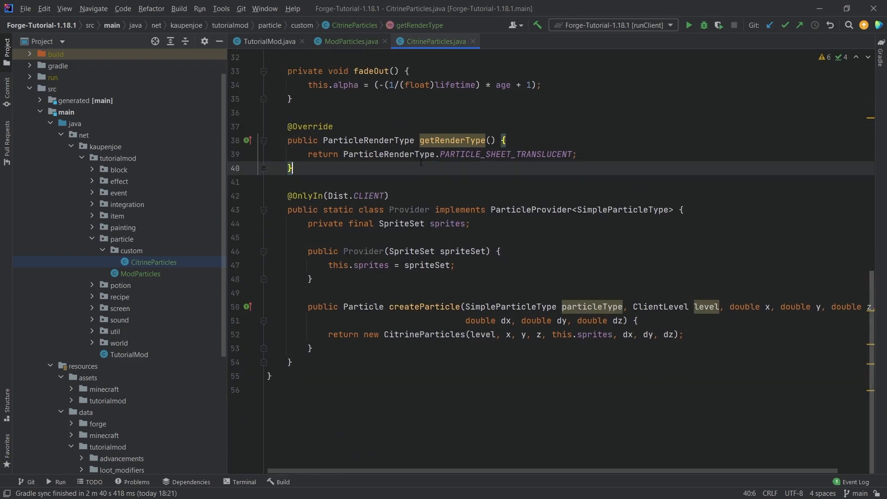
click(726, 306)
key(Return)
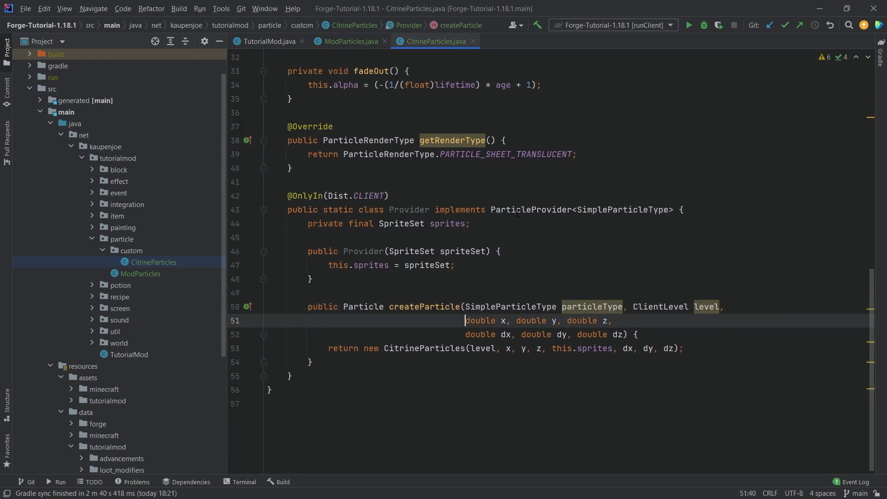
Review the Provider's SimpleParticleType and where createParticle builds CitrineParticles.
click(424, 209)
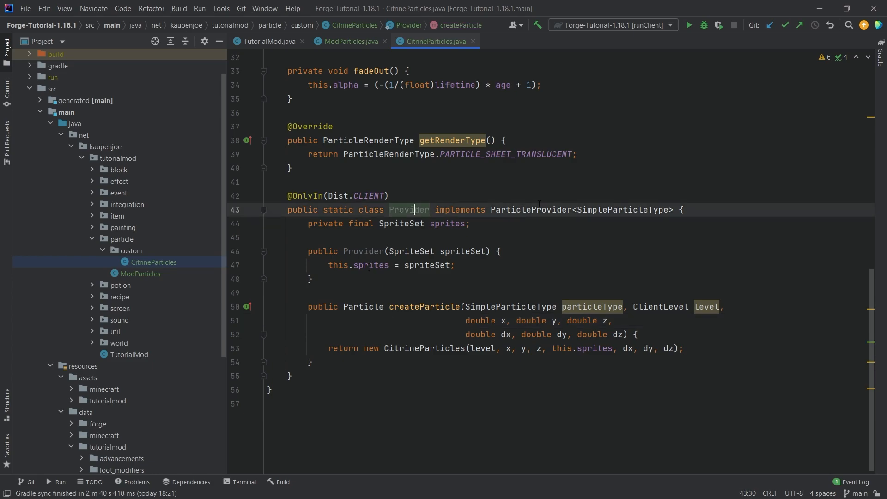
click(536, 209)
click(598, 210)
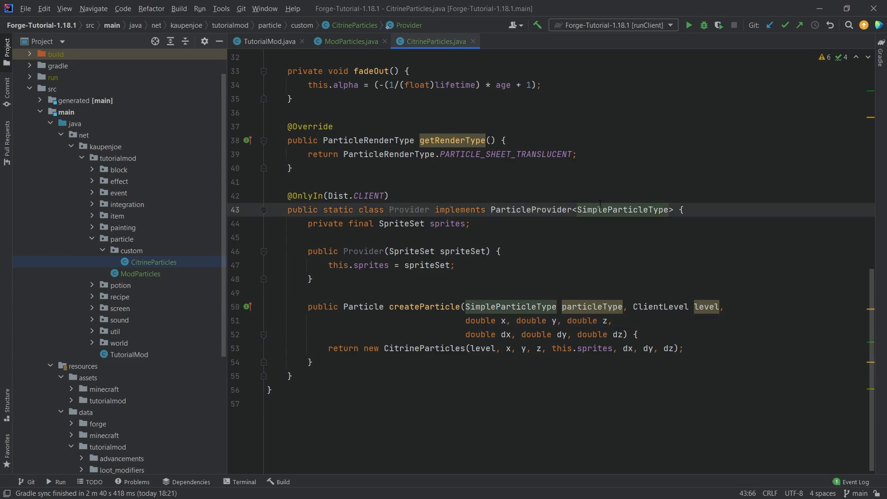
click(423, 307)
click(435, 348)
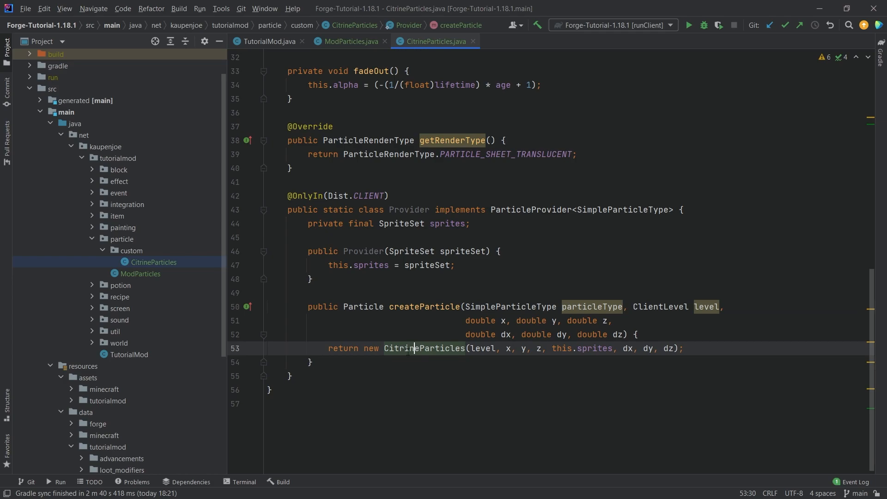
scroll(416, 277, up, 3)
scroll(373, 127, up, 5)
scroll(373, 127, down, 6)
scroll(417, 277, up, 2)
scroll(468, 326, up, 9)
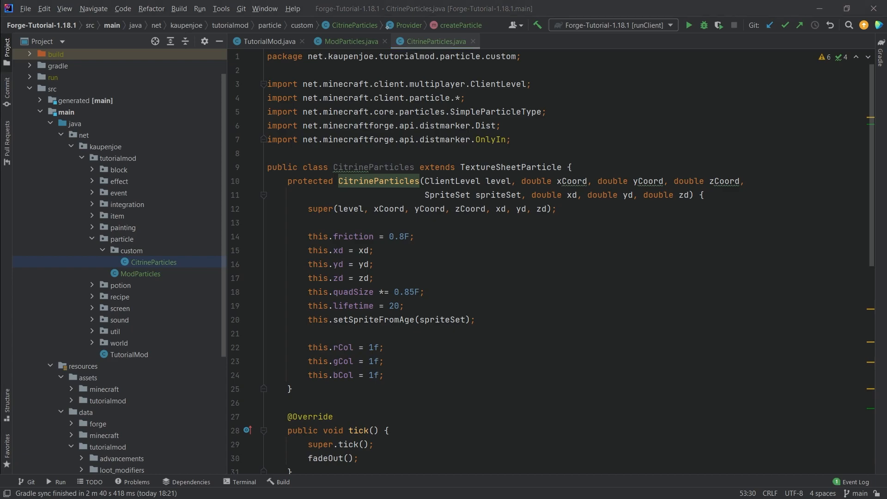
In ModParticles, declare the PARTICLE_TYPES DeferredRegister<ParticleType<?>> field.
double_click(123, 275)
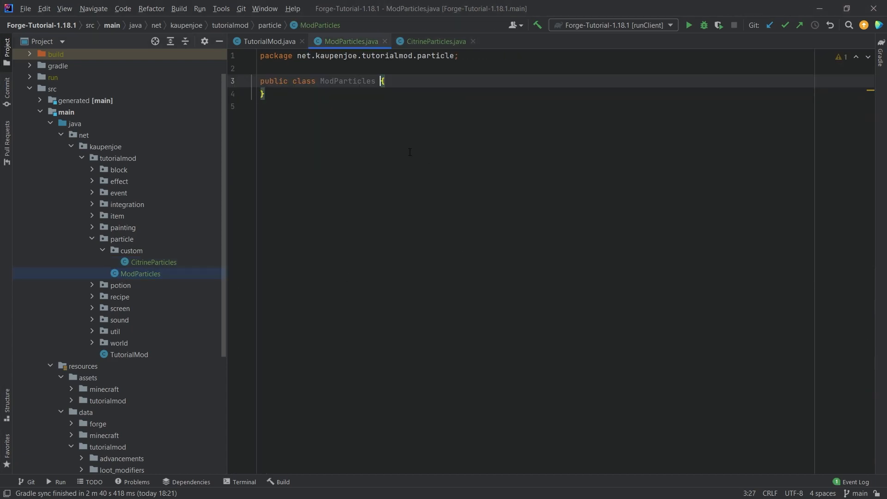
key(Return)
key(Return)
key(Up)
text(public )
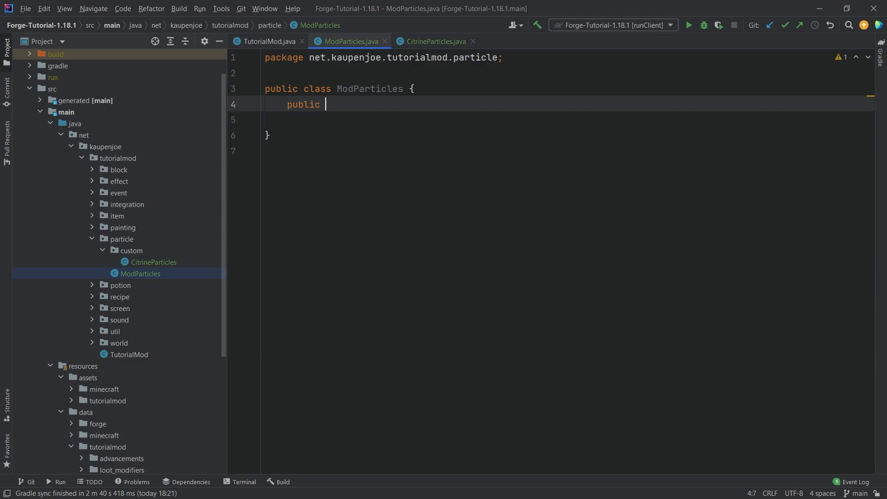
text(static final Defe)
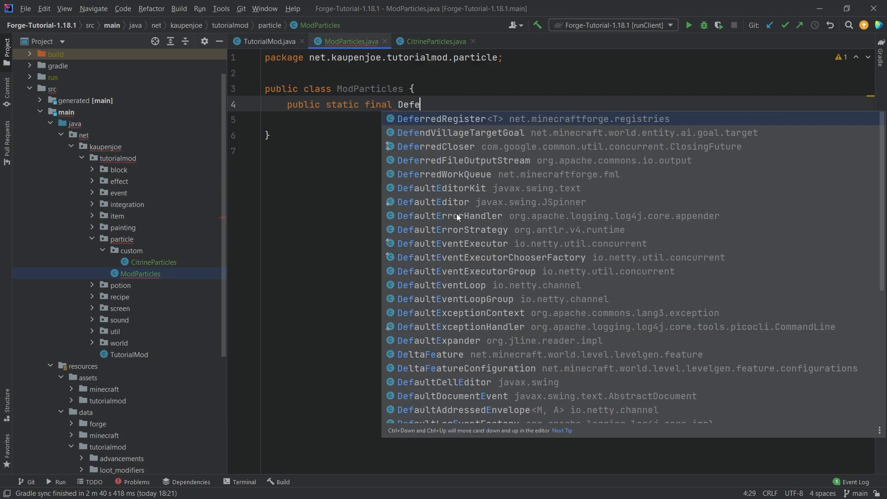
key(Return)
text(<Partic)
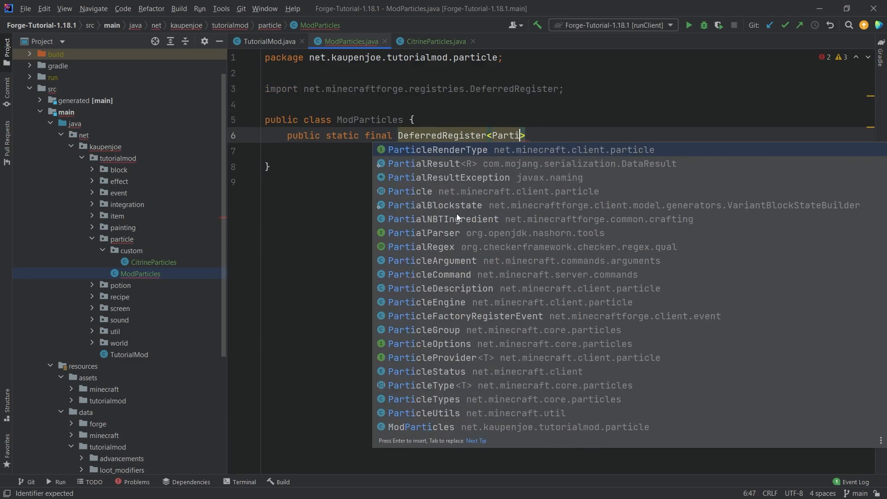
text(leType)
key(Return)
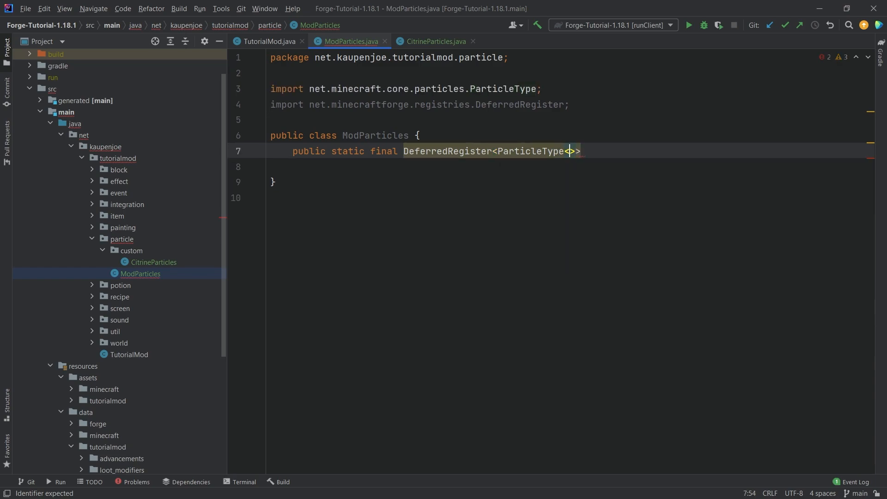
key(End)
text(PART)
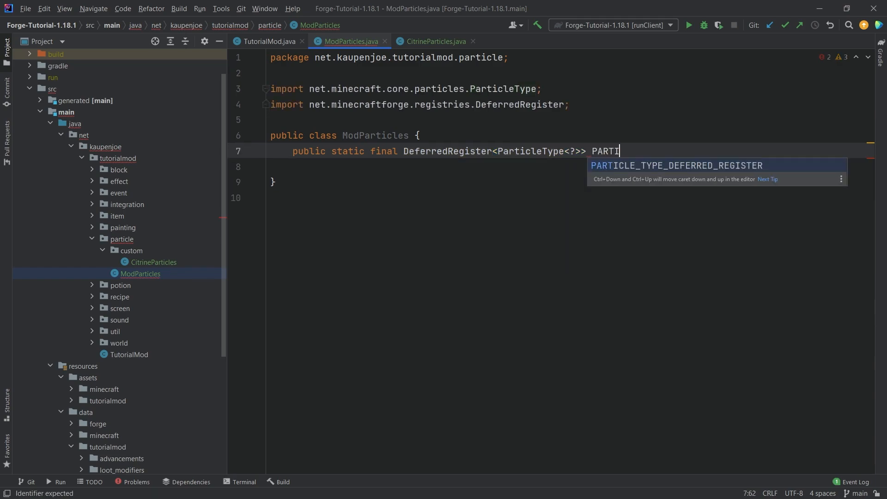
text(ICLE_TYPES =)
Initialise it with DeferredRegister.create(ForgeRegistries.PARTICLE_TYPES, TutorialMod.MOD_ID).
key(Return)
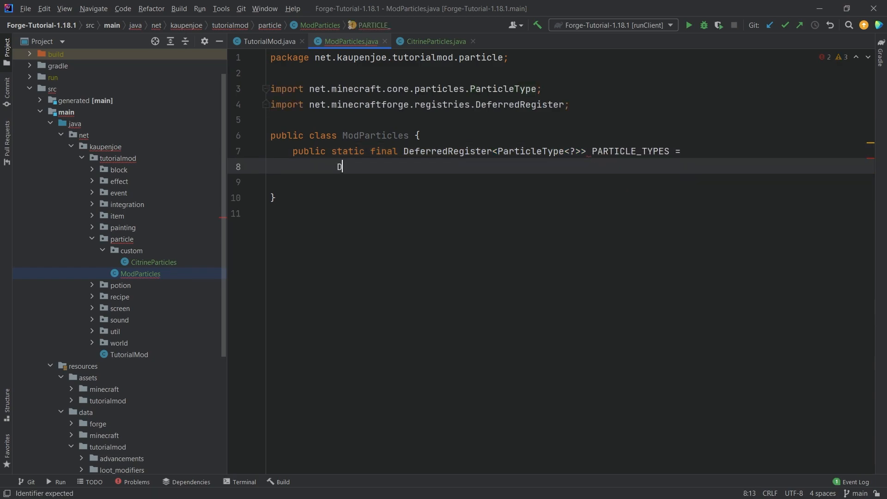
text(DeferredRegister.)
key(Return)
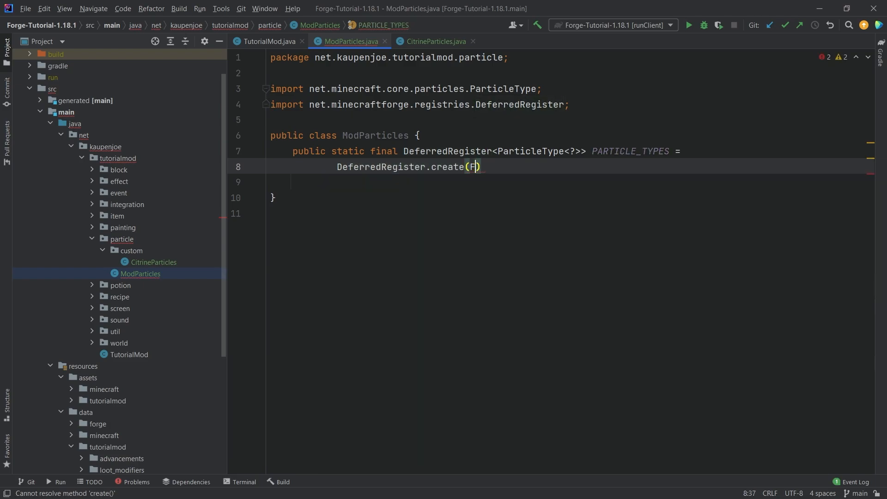
text(Forg)
key(Return)
text(.)
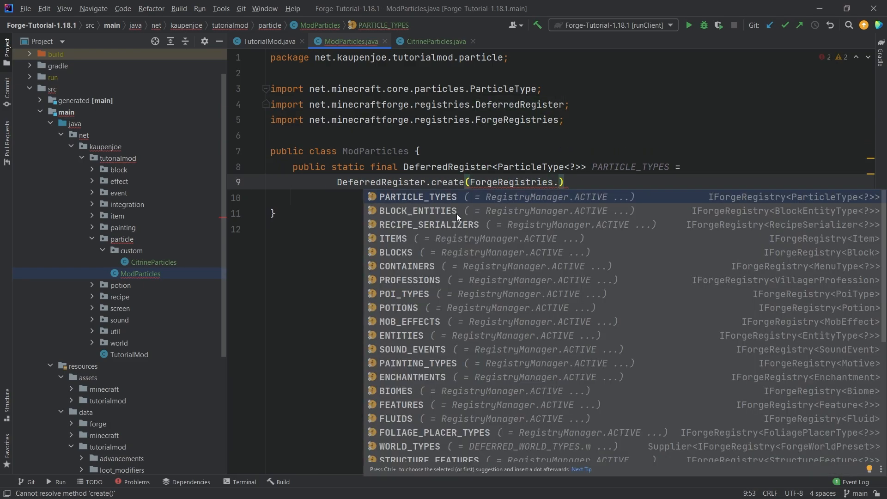
key(Return)
text(, TutorialMod)
key(Return)
text(.)
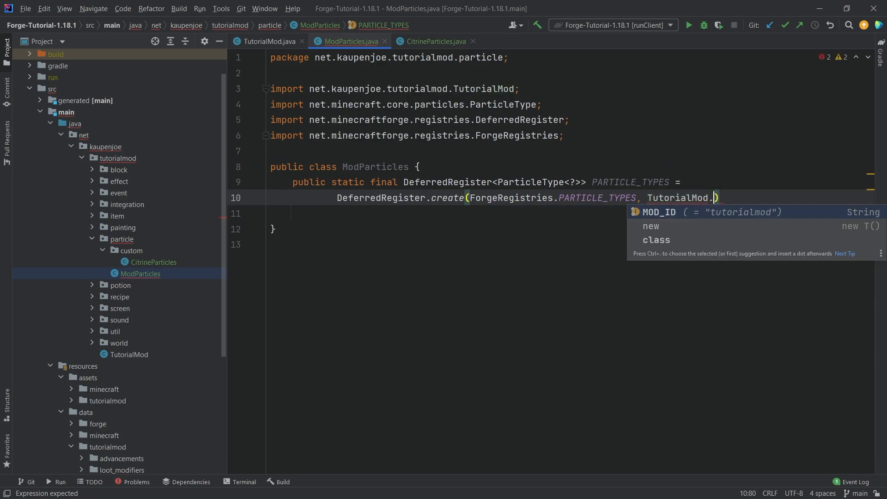
key(Return)
key(End)
text(;)
Add register(IEventBus eventBus) calling PARTICLE_TYPES.register(eventBus).
key(Return)
key(Return)
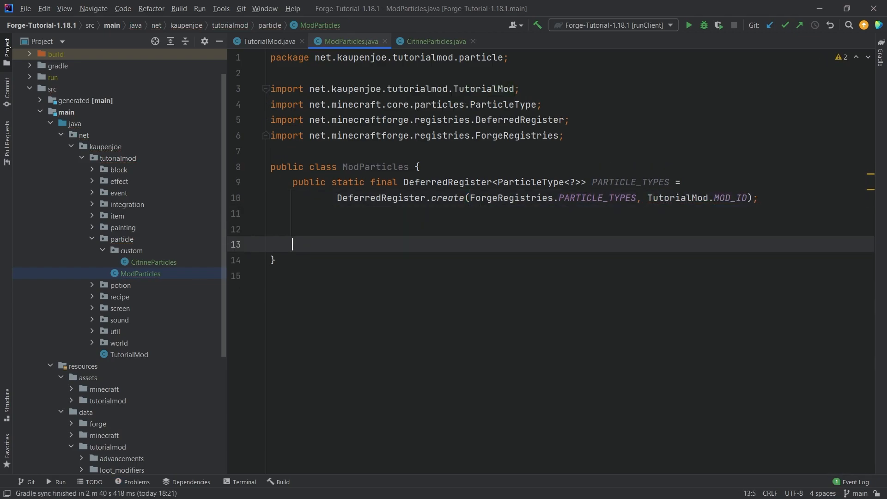
text(public static void)
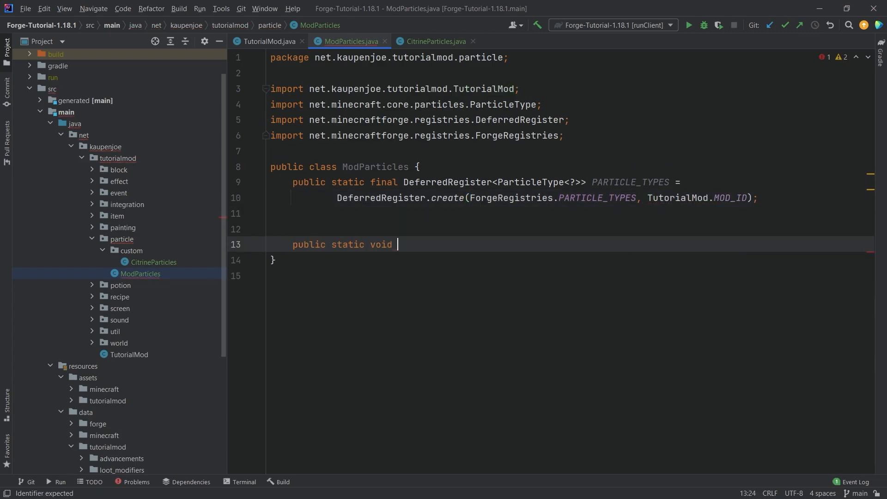
text( register()
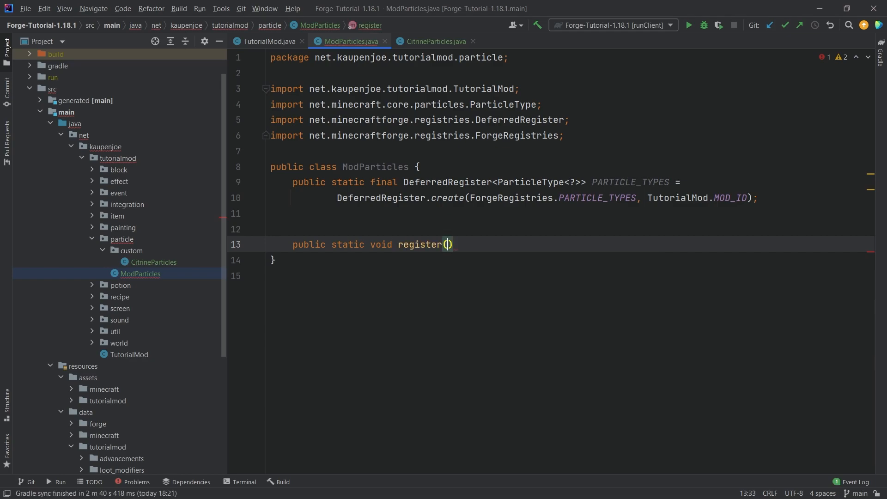
text(IEv)
key(Return)
text(entBus e)
key(Return)
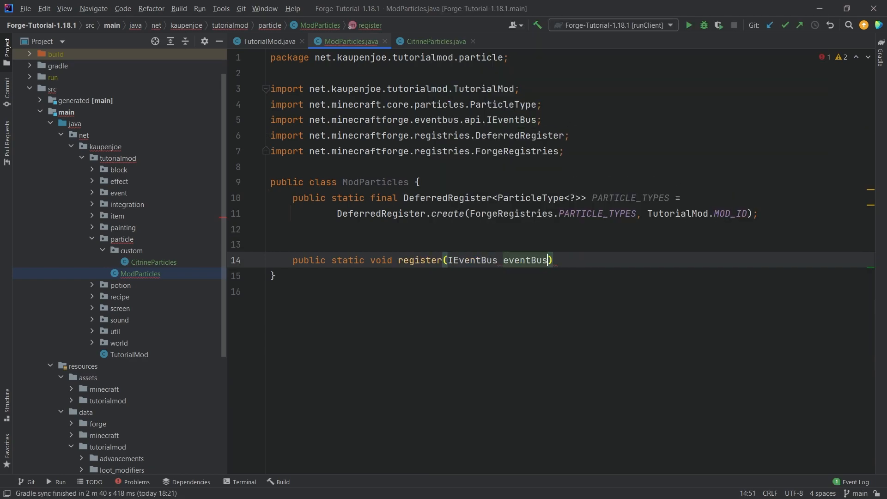
text() {)
key(Return)
text(PA)
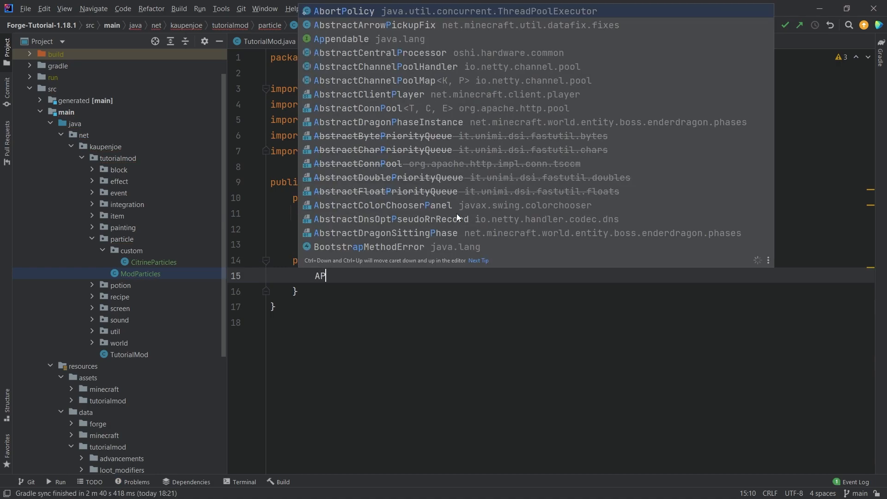
key(Return)
text(.)
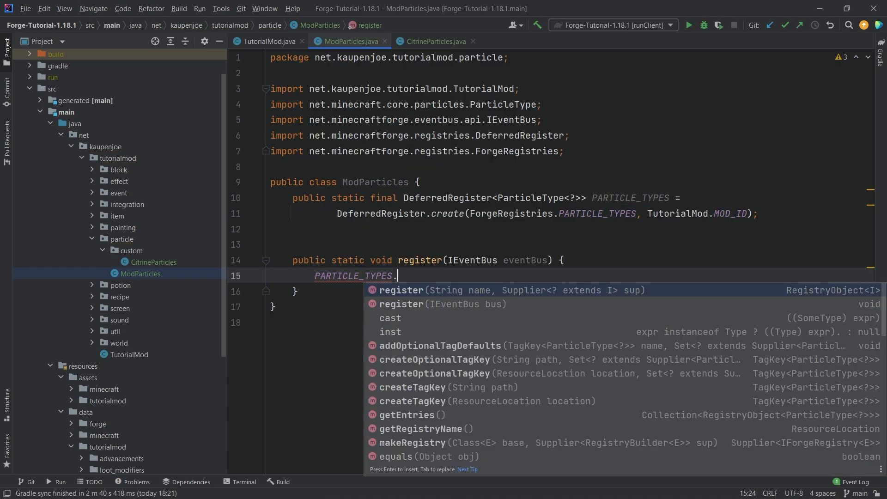
key(Return)
text(egister(eventBus)
key(Return)
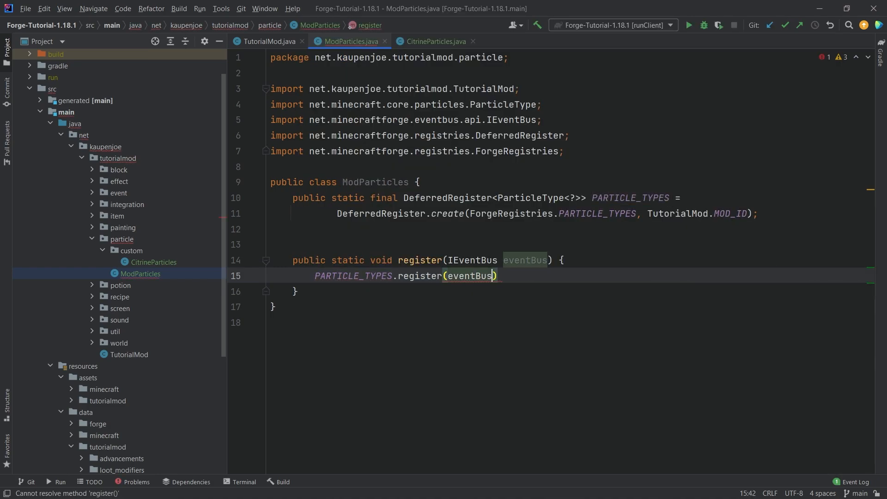
text(;)
click(362, 233)
key(Return)
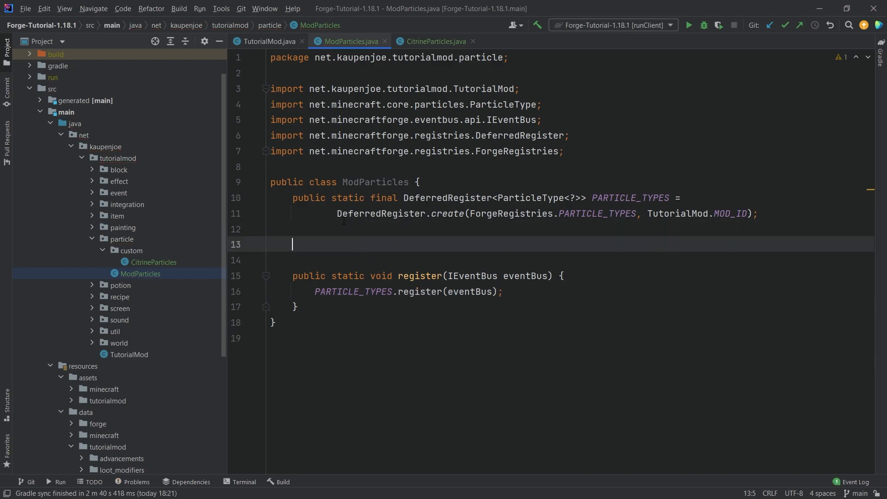
Call ModParticles.register(eventBus) in the TutorialMod constructor after ModRecipes.
double_click(153, 353)
scroll(554, 277, down, 10)
click(485, 296)
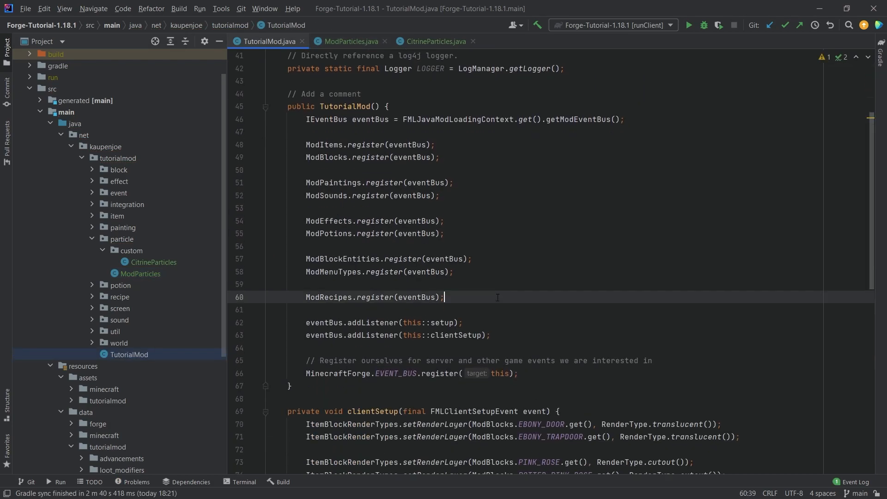
key(Return)
text(ModpO)
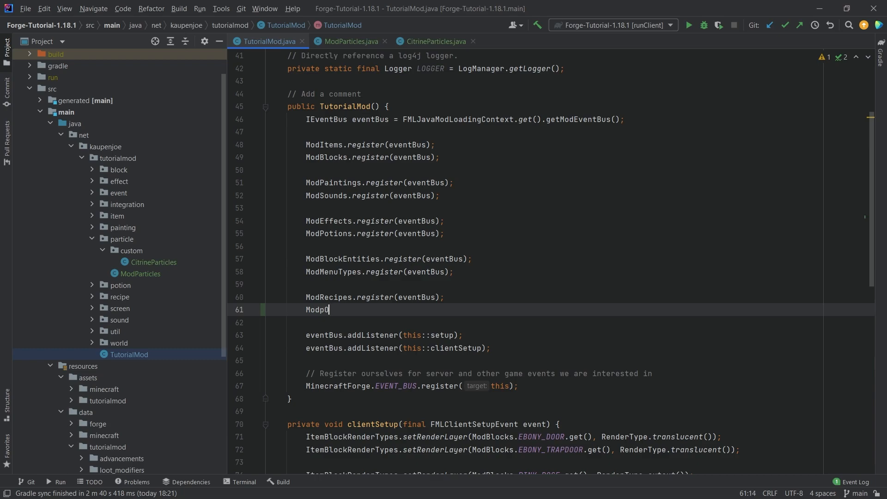
text(ararticles.re)
key(Return)
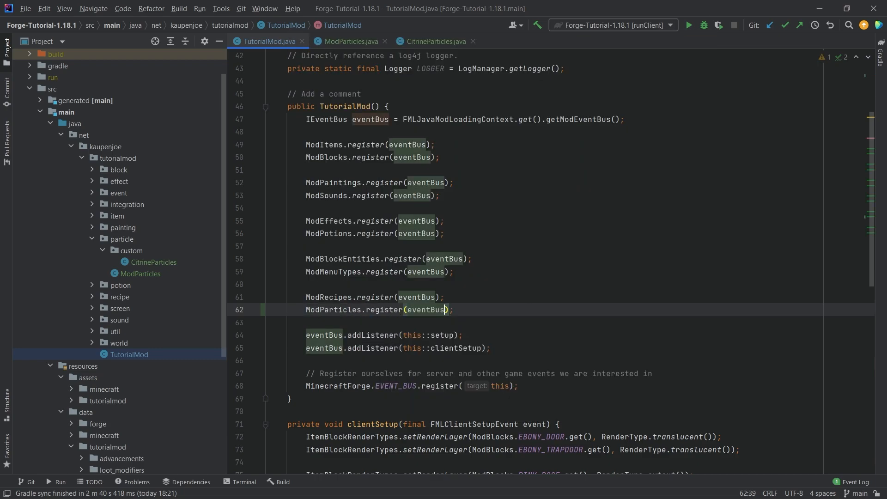
Declare RegistryObject<SimpleParticleType> CITRINE_PARTICLES registered as "citrine_particles" with new SimpleParticleType(true).
click(325, 43)
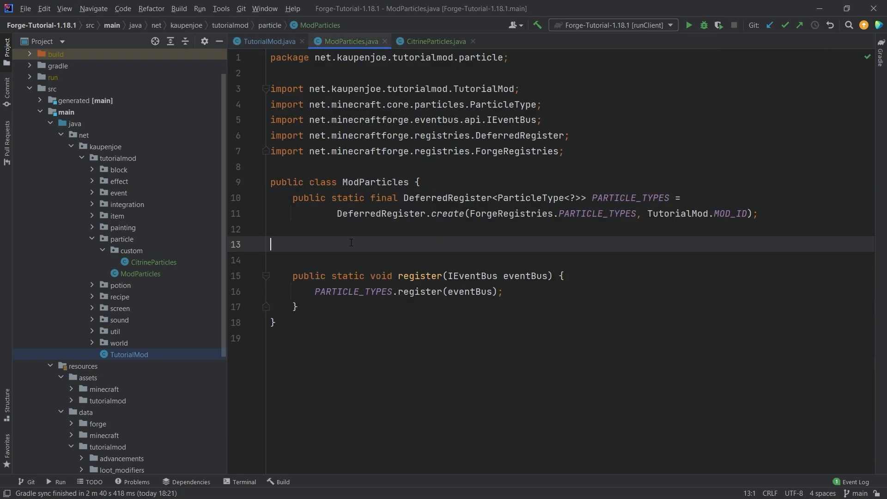
text(public )
text(static final Registry)
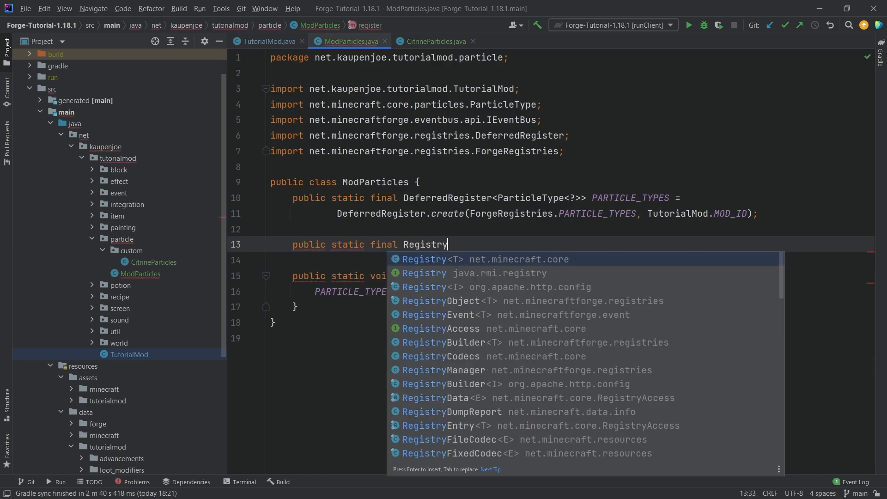
key(Return)
text(<S)
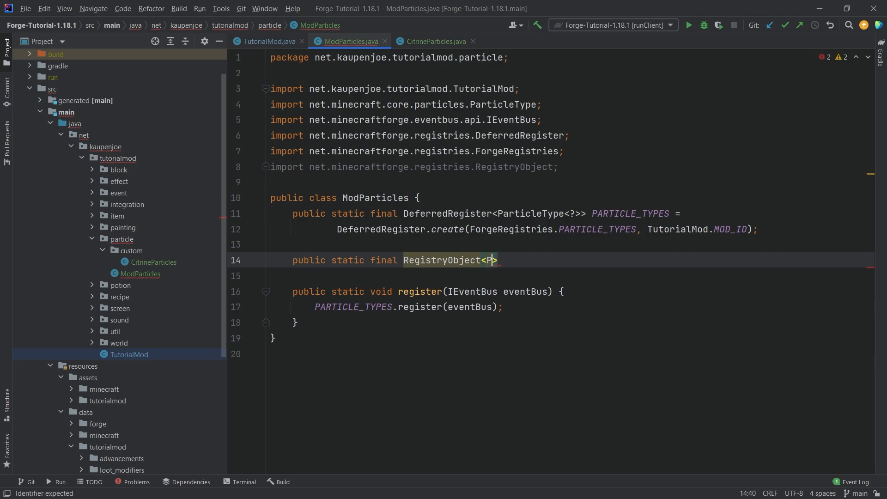
text(imple)
key(Return)
text(> CITRINE)
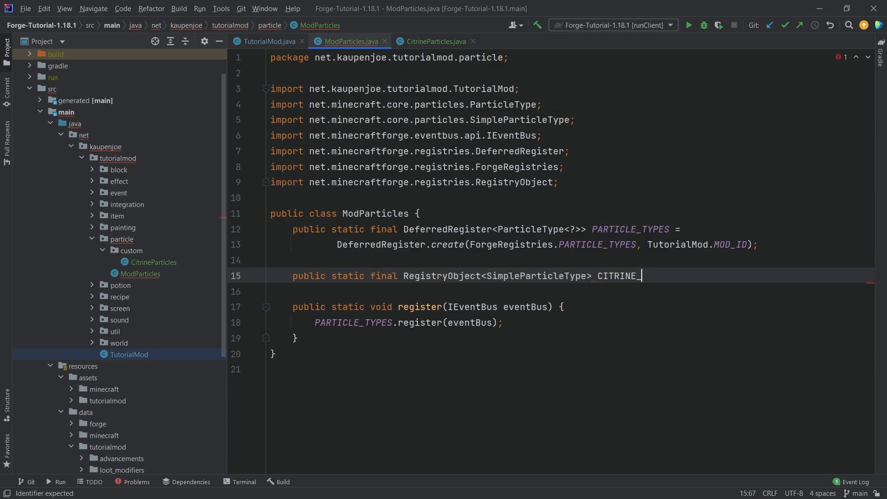
text(_PARTICLES =)
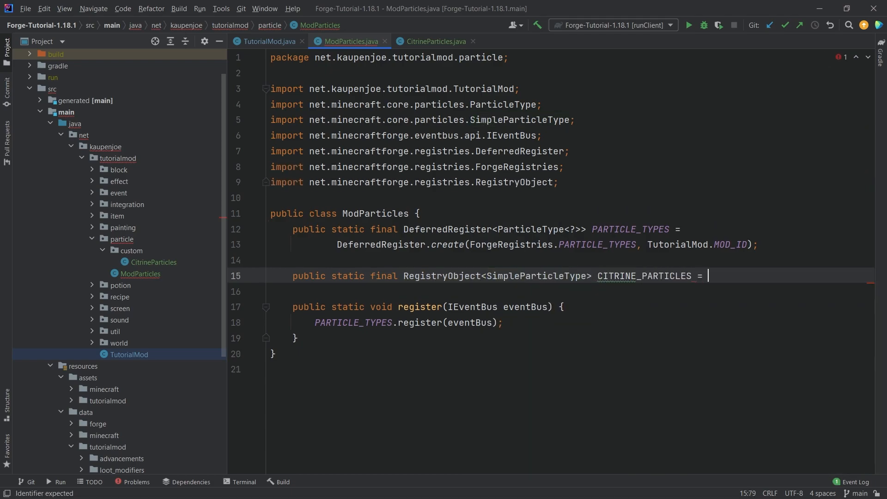
key(Return)
text(PA)
key(Return)
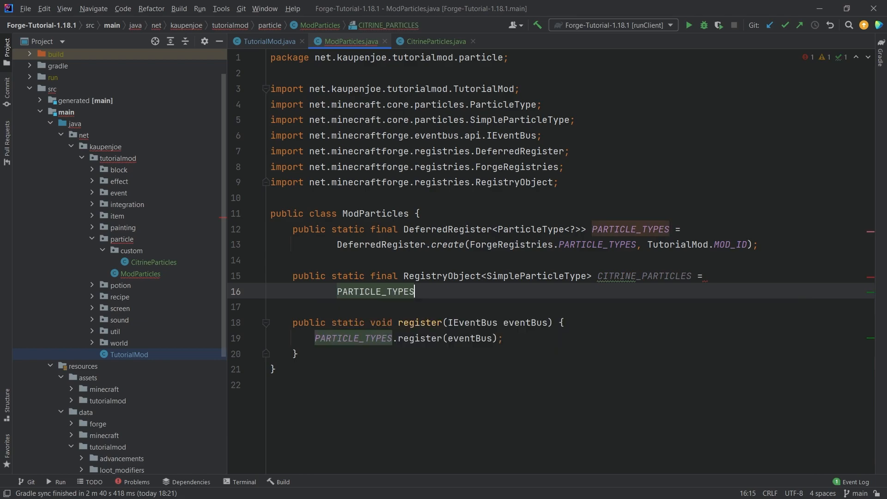
text(.re)
key(Return)
text("c)
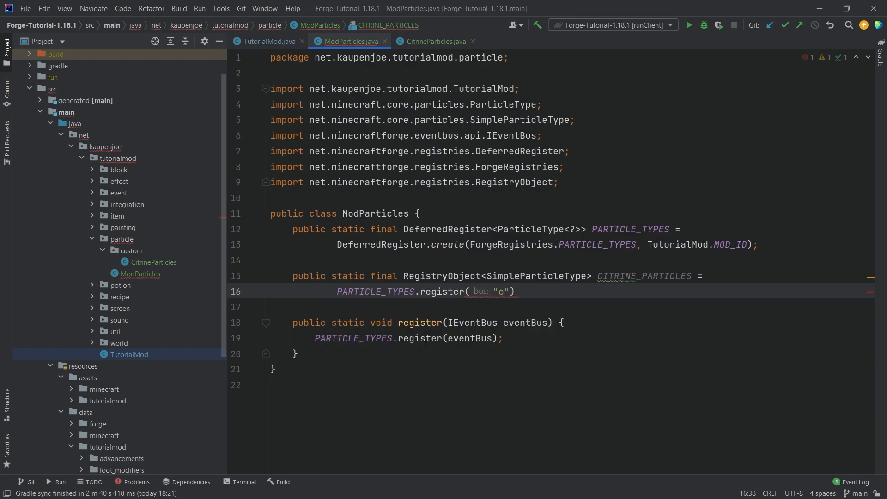
text(itrine_)
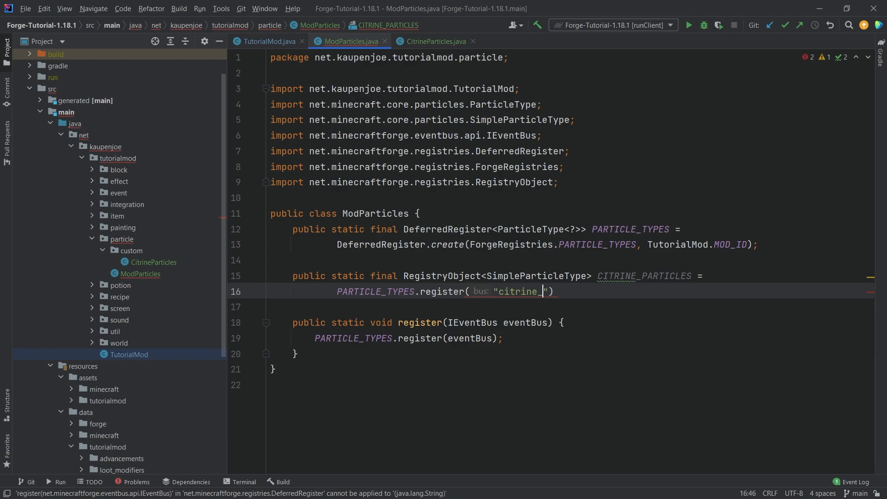
text(particles", )
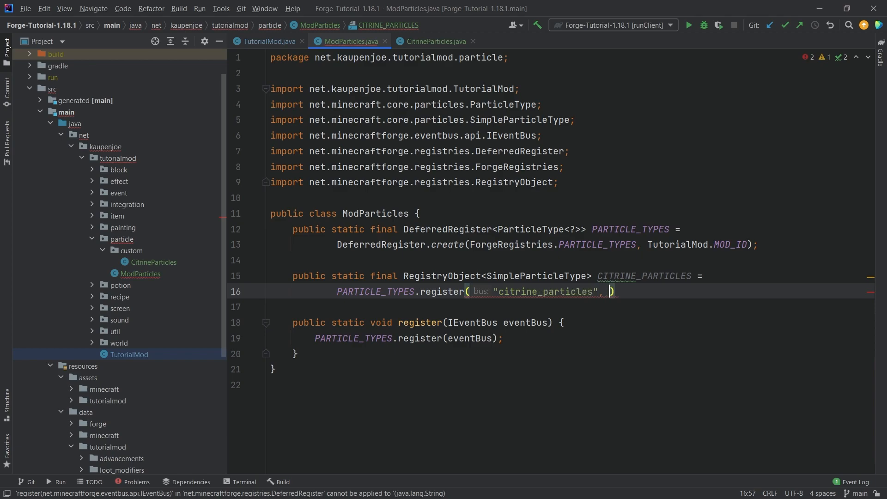
text(() -)
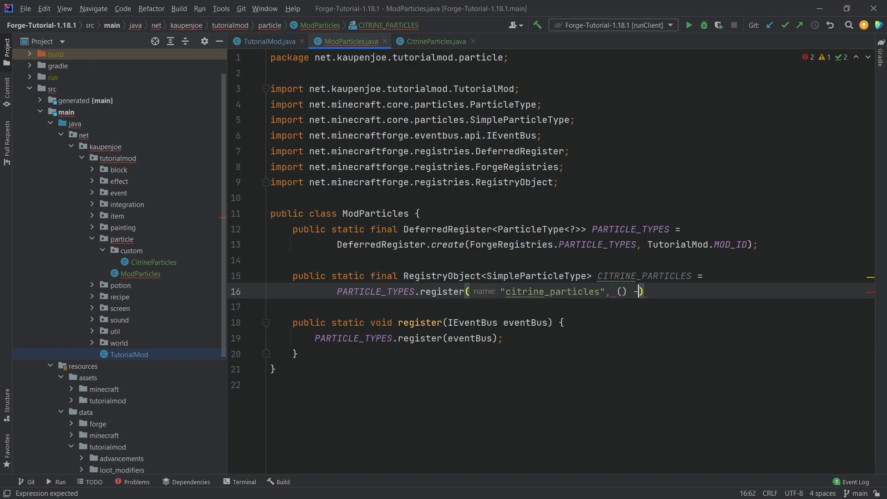
text(> new)
key(ctrl+space)
key(Return)
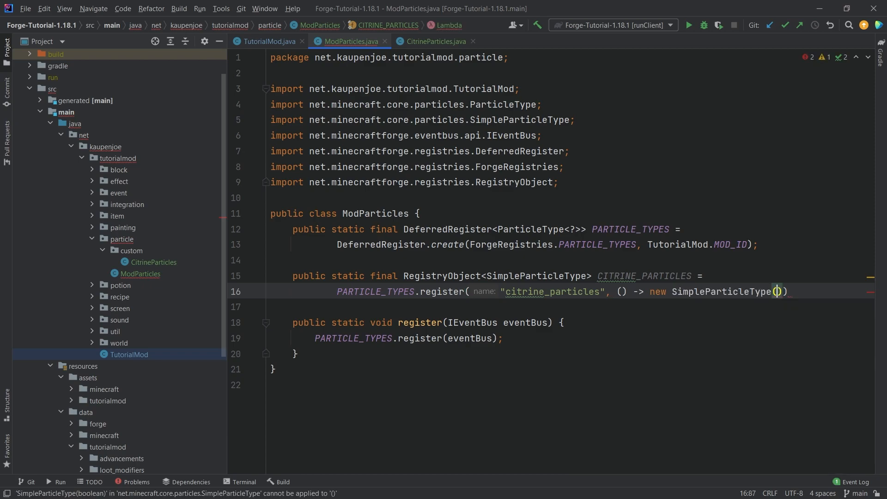
text(true)))
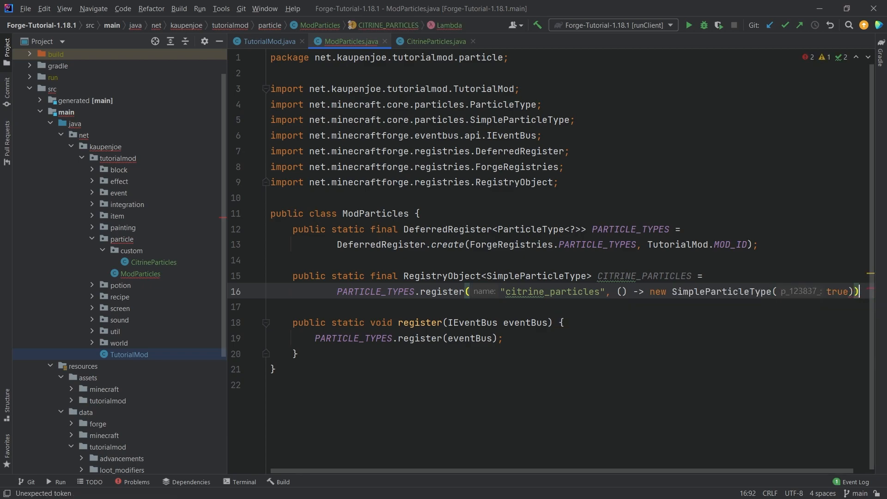
text(;)
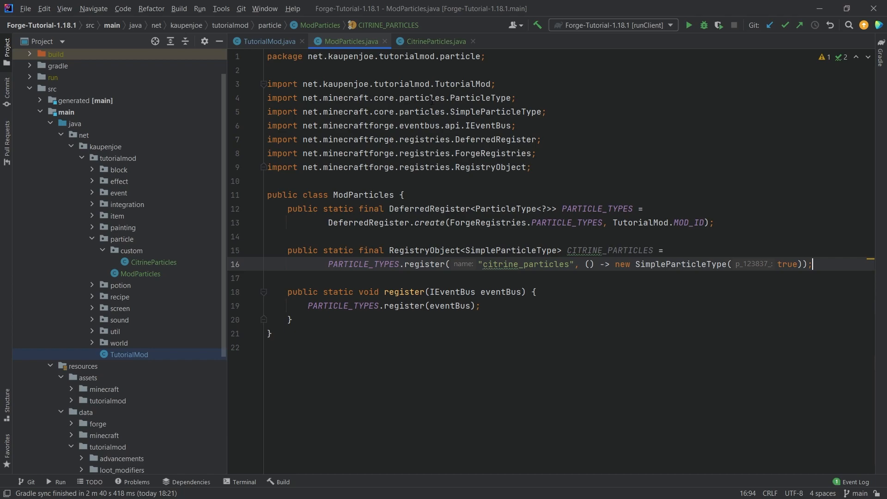
click(416, 40)
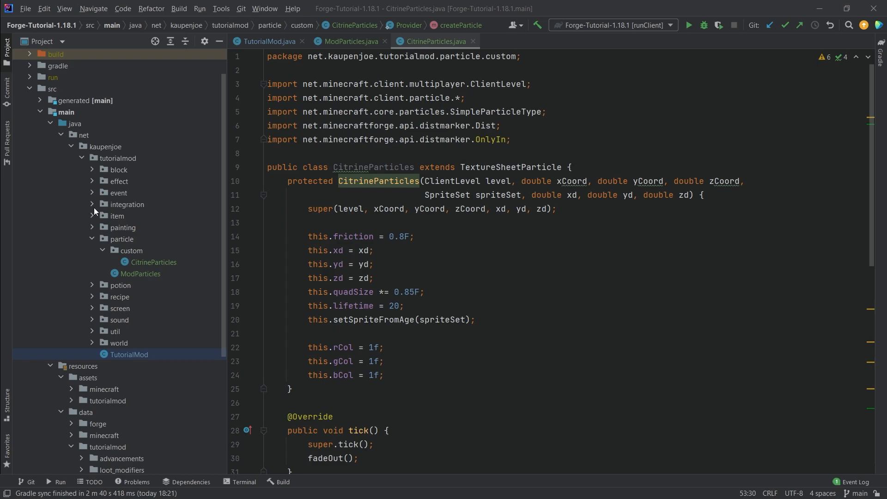
In ModEventBusEvents, duplicate the registerRecipeTypes handler below itself as a starting point.
click(92, 193)
double_click(132, 215)
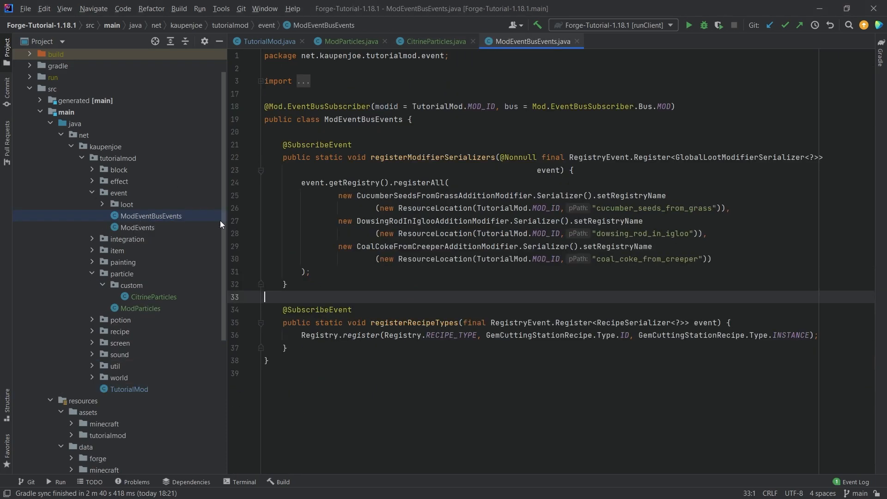
click(318, 349)
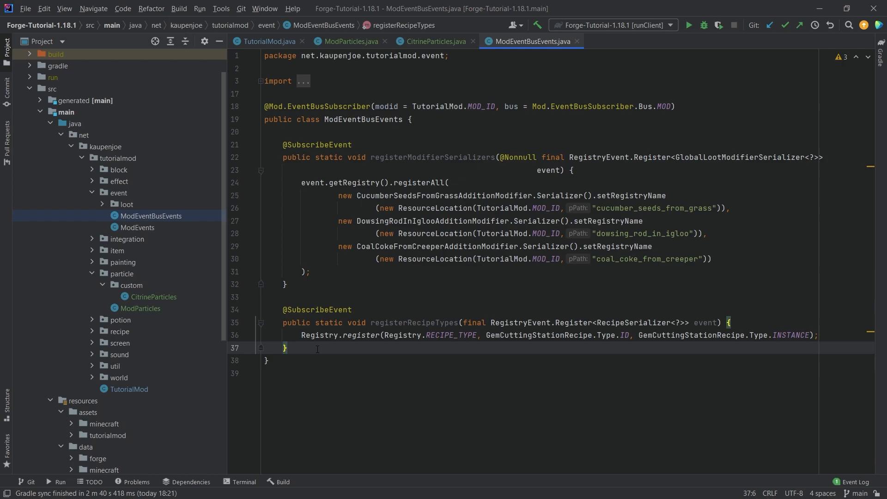
key(Return)
key(Return)
key(Return)
drag(318, 348, 310, 297)
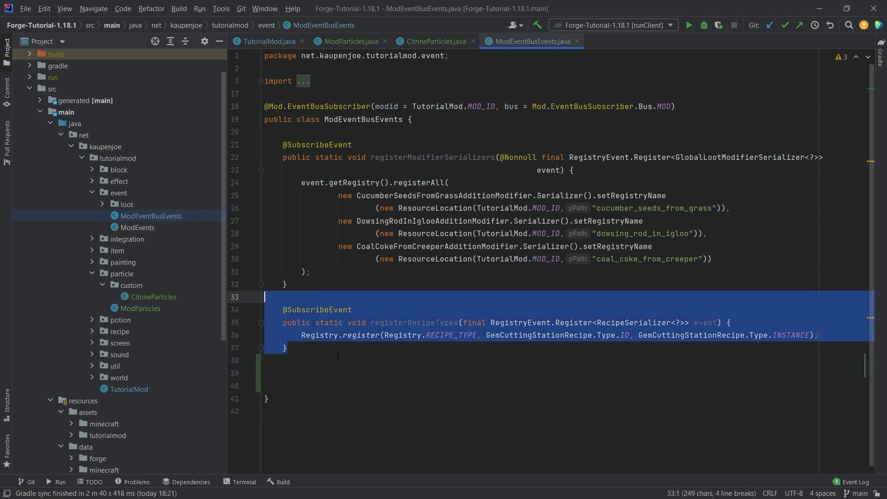
key(ctrl+d)
key(shift+Down)
key(shift+Down)
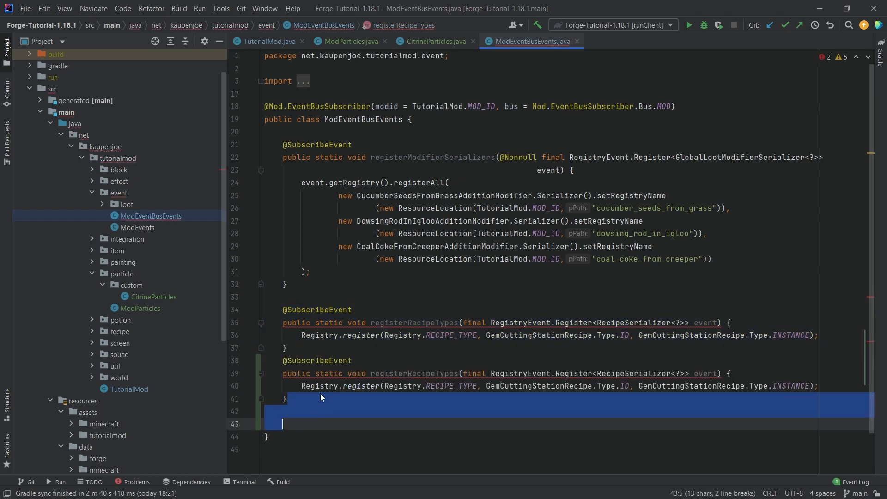
key(BackSpace)
click(320, 348)
key(Return)
Rename the copy registerParticleFactories taking a ParticleFactoryRegisterEvent and clear its old recipe statement.
drag(406, 386, 454, 386)
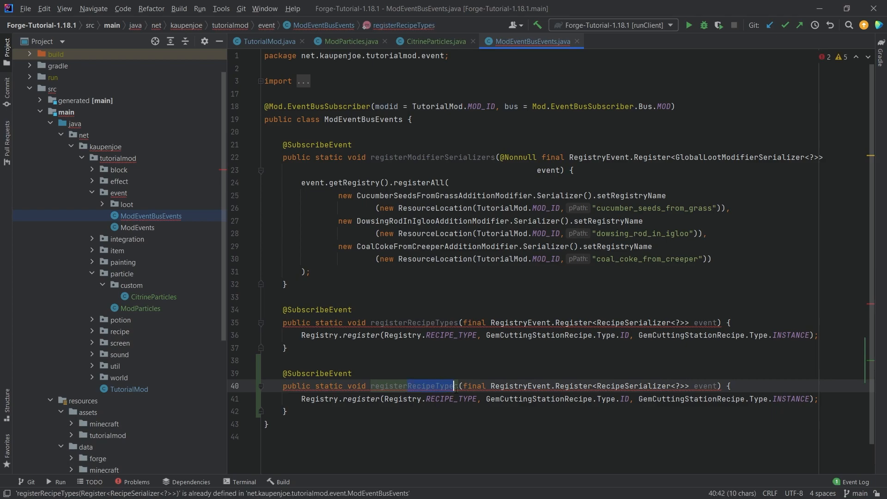
text(Particle)
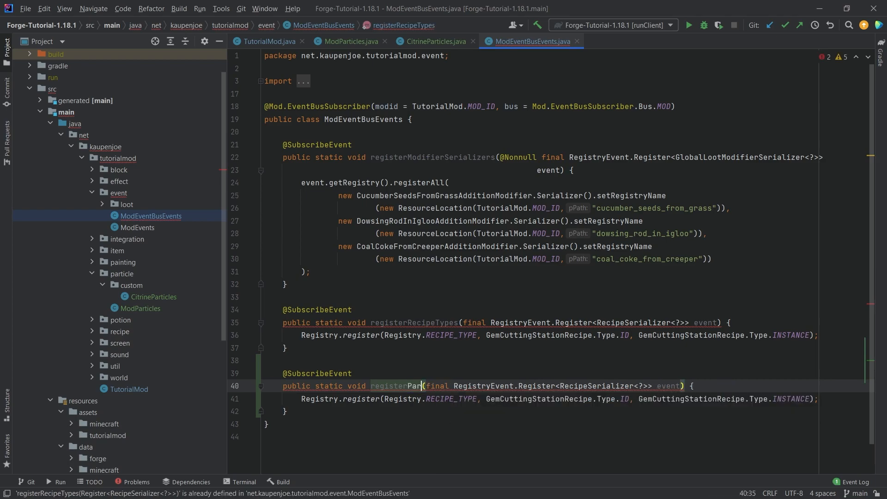
text(Factories)
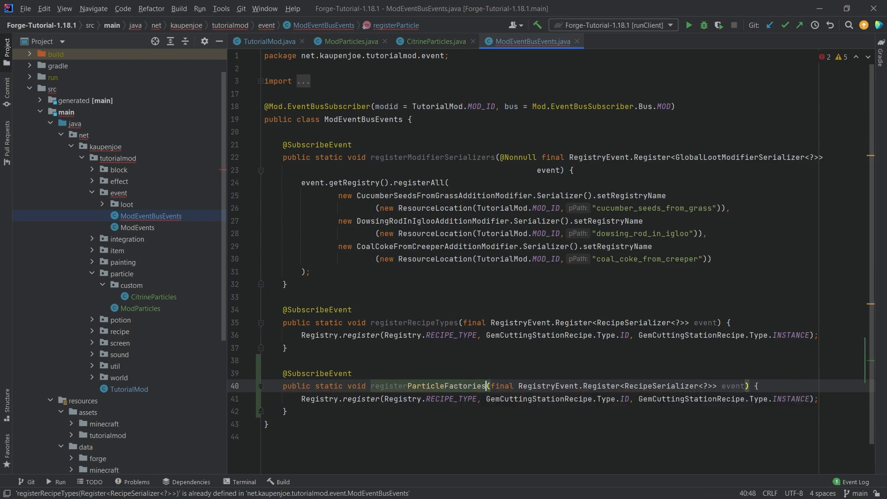
double_click(523, 387)
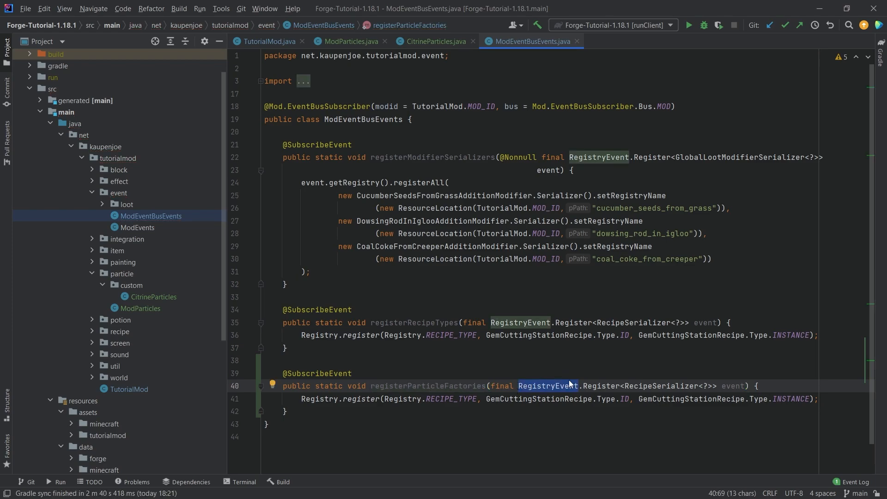
drag(518, 386, 715, 387)
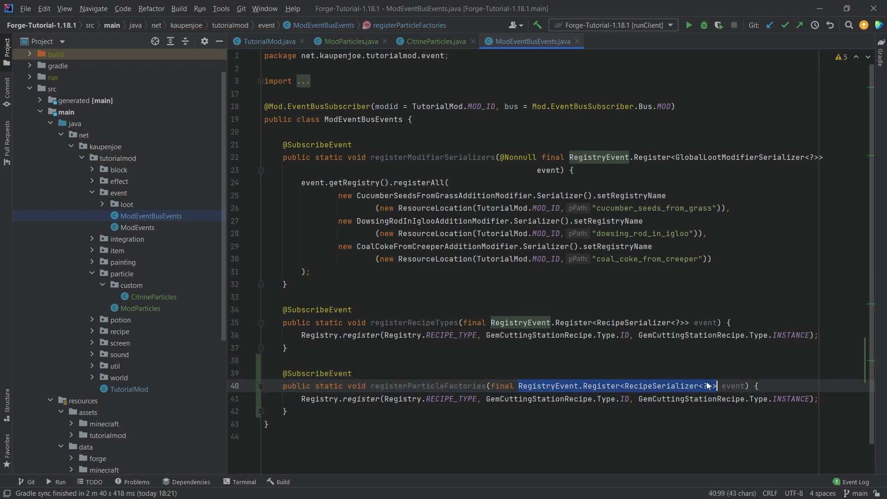
text(ParticleF)
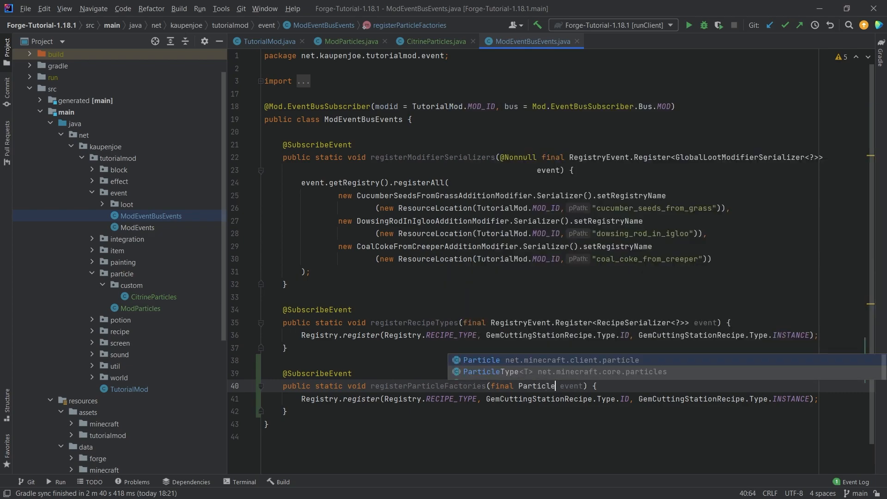
text(ac)
key(Return)
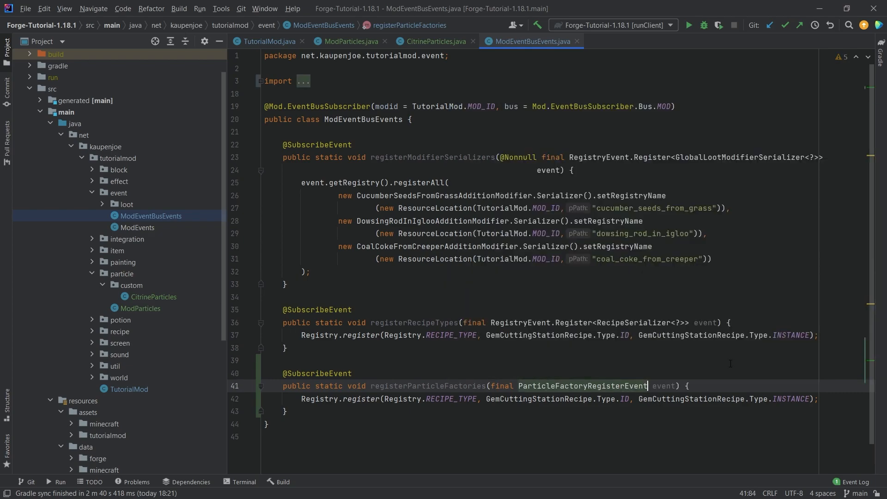
key(Down)
key(End)
key(shift+Home)
key(BackSpace)
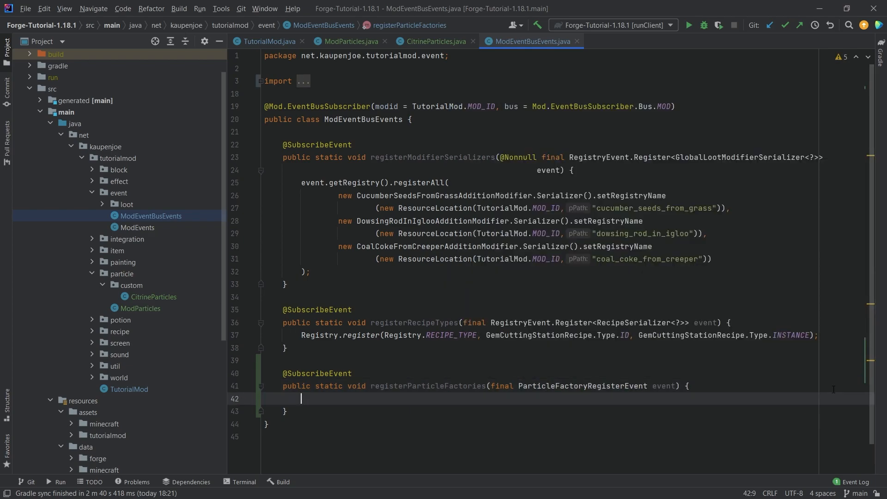
text(Minecraft)
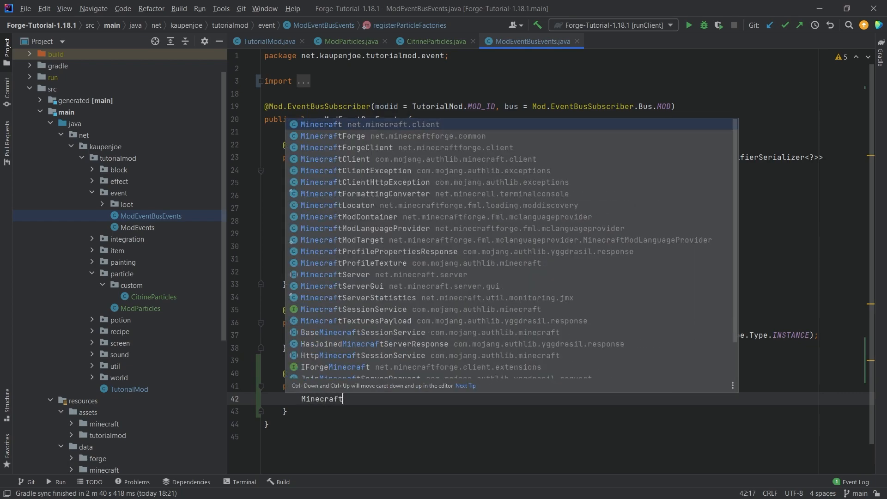
text(.get)
Call Minecraft.getInstance().particleEngine.register(ModParticles.CITRINE_PARTICLES.get(), CitrineParticles.Provider::new).
key(Return)
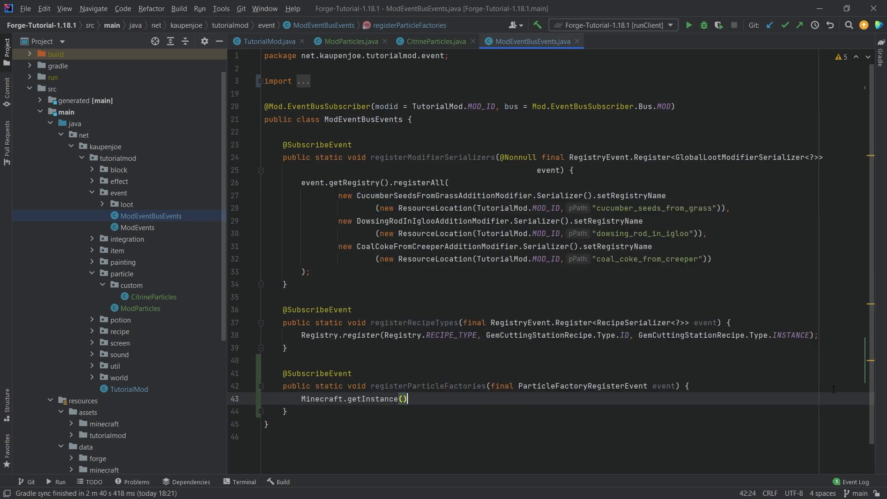
text(.part)
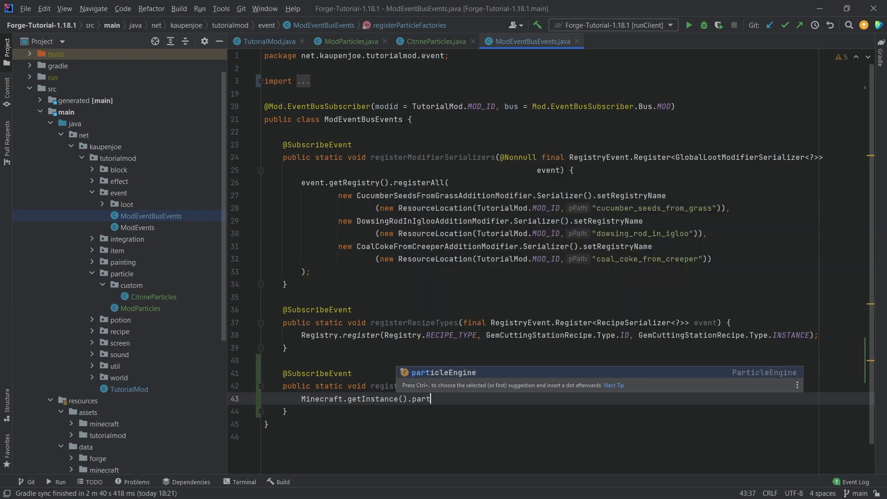
key(Return)
text(.)
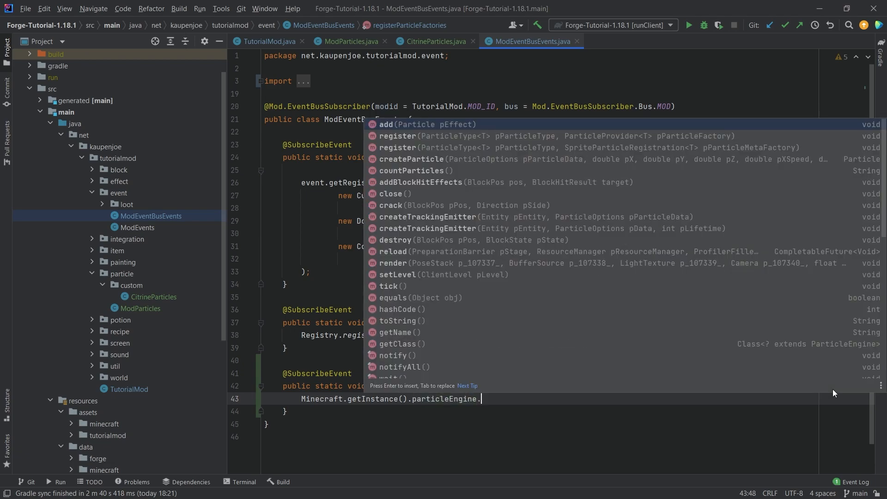
text(reg)
key(Return)
text(ModPar)
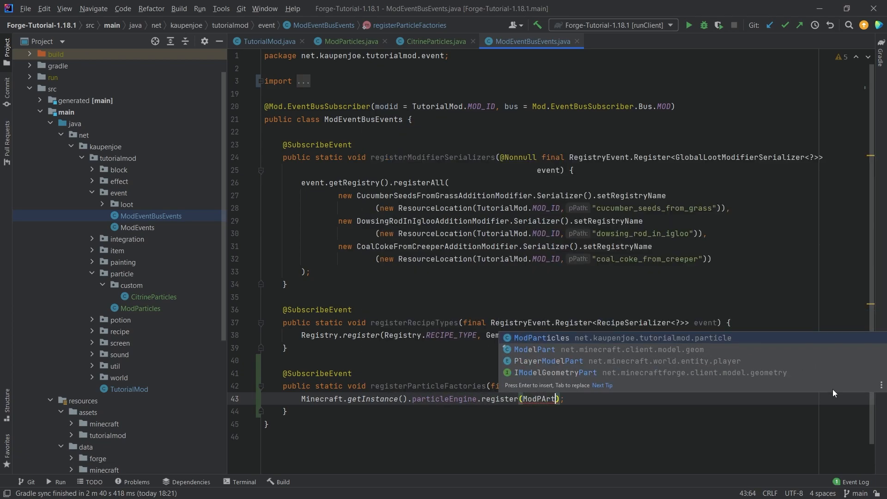
key(Return)
text(.)
text(cles.)
key(Return)
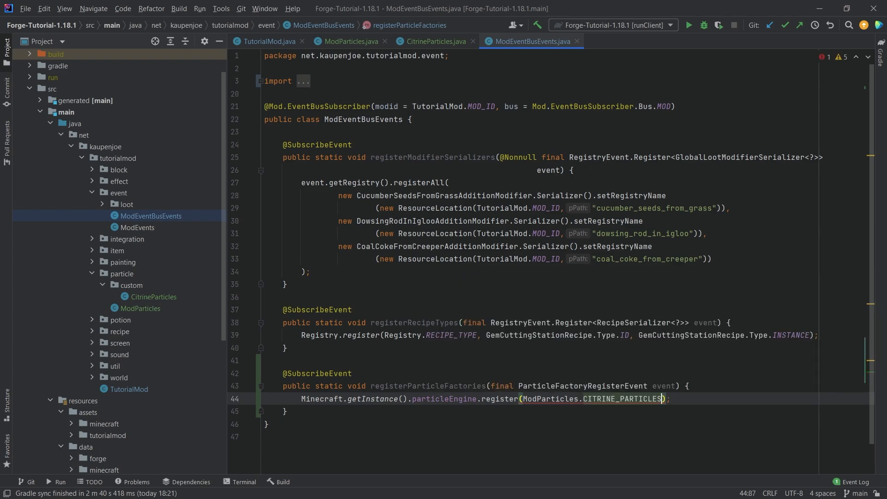
text(.g)
key(Return)
text(,)
key(Return)
text(C)
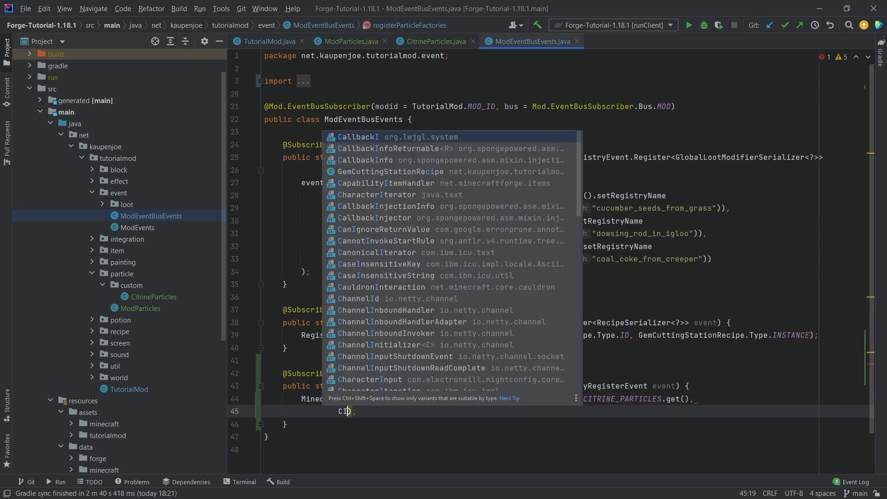
text(itrinePar)
key(Return)
text(.)
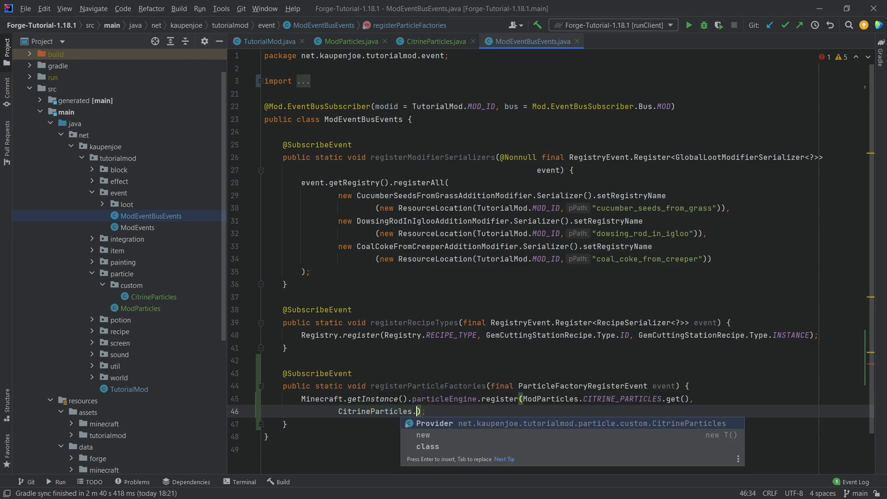
key(Return)
text(::)
key(Return)
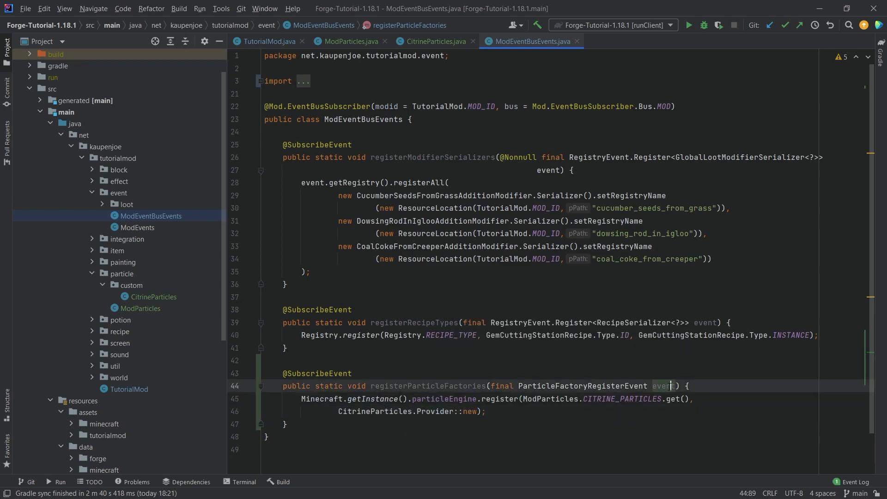
click(534, 418)
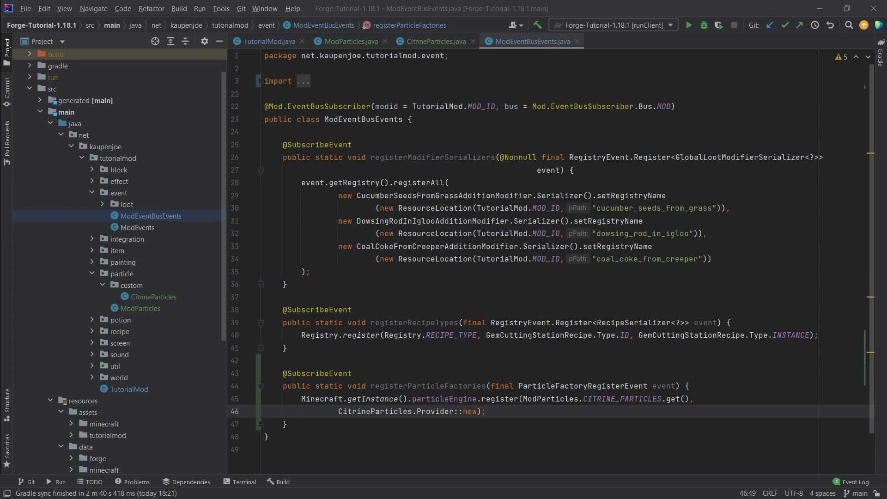
scroll(161, 247, down, 5)
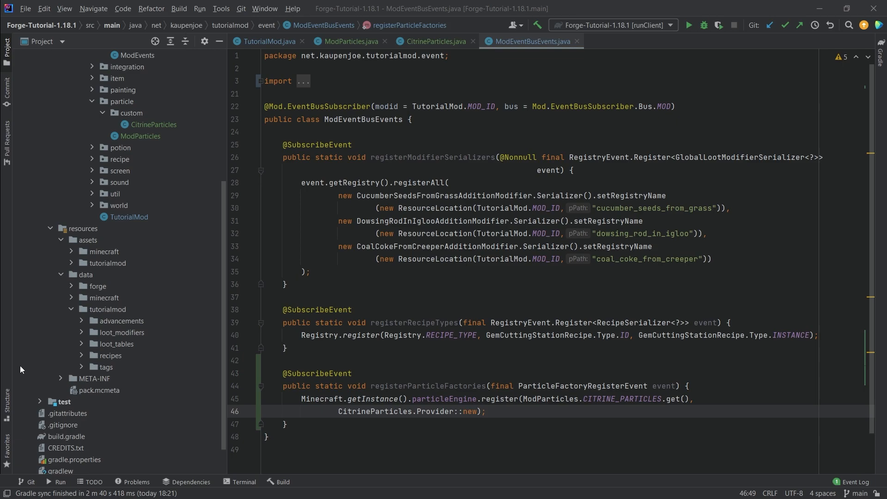
Create a new particles directory under resources/assets/tutorialmod.
click(70, 264)
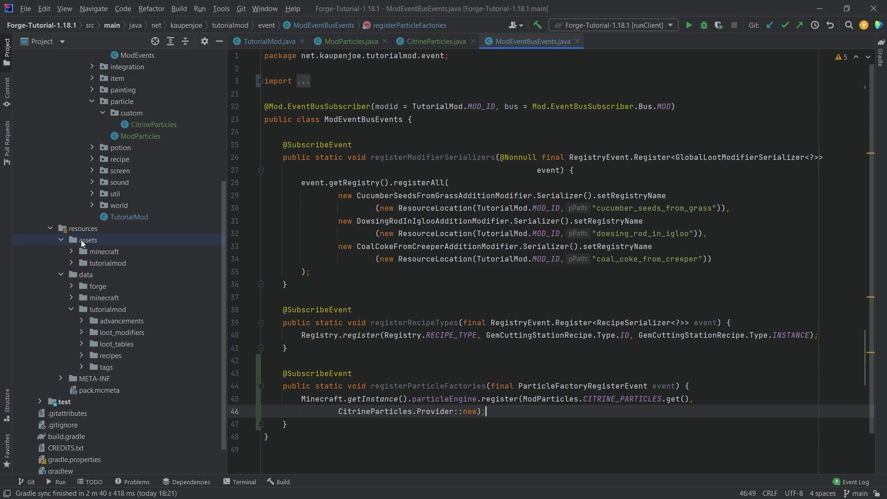
right_click(105, 262)
mouse_move(127, 146)
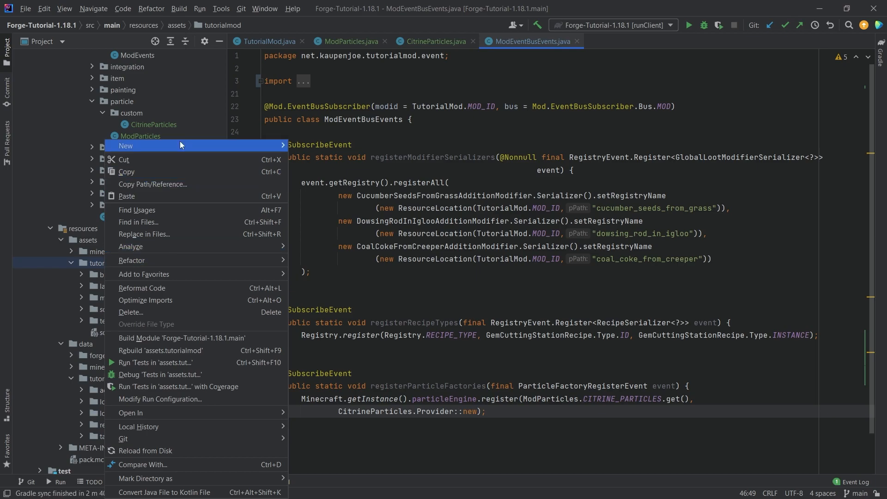
click(313, 181)
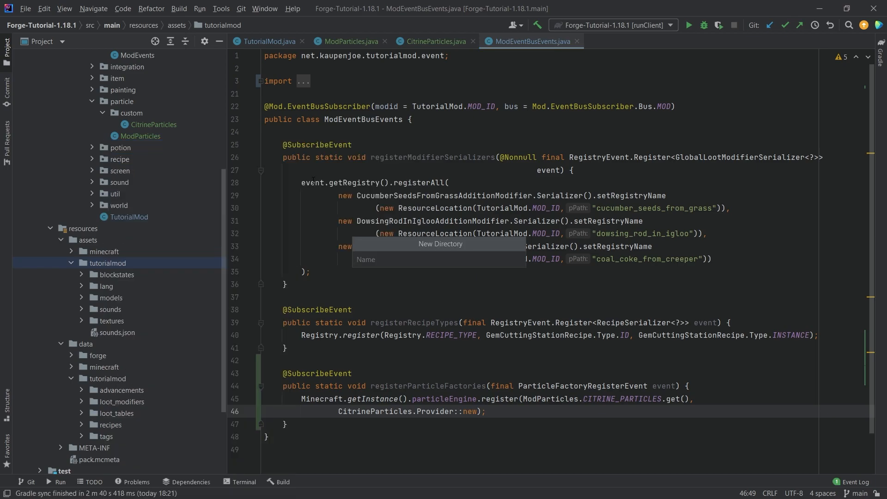
text(particles)
key(Return)
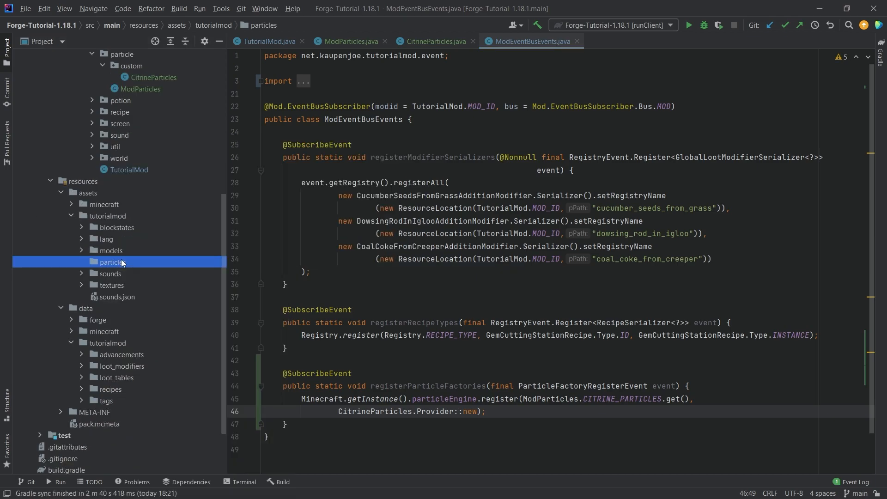
key(Escape)
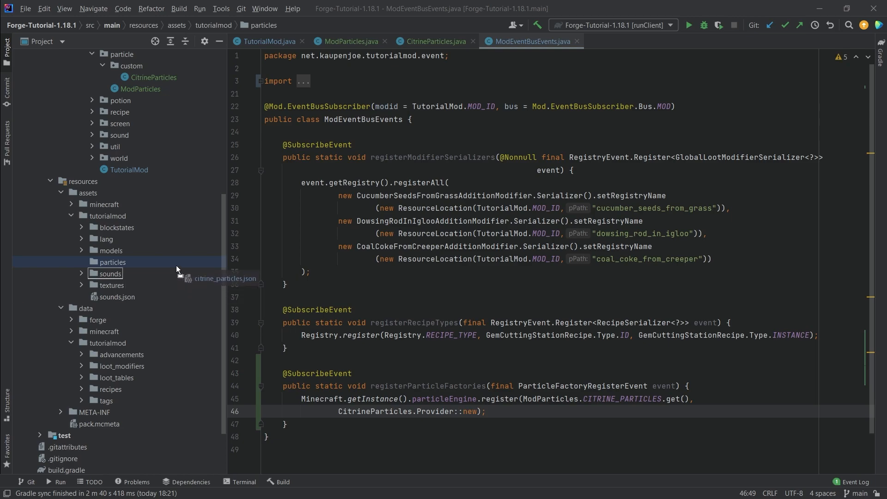
Copy citrine_particles.json into the particles folder, add it to version control, and compare its name with the registry name.
drag(176, 265, 106, 260)
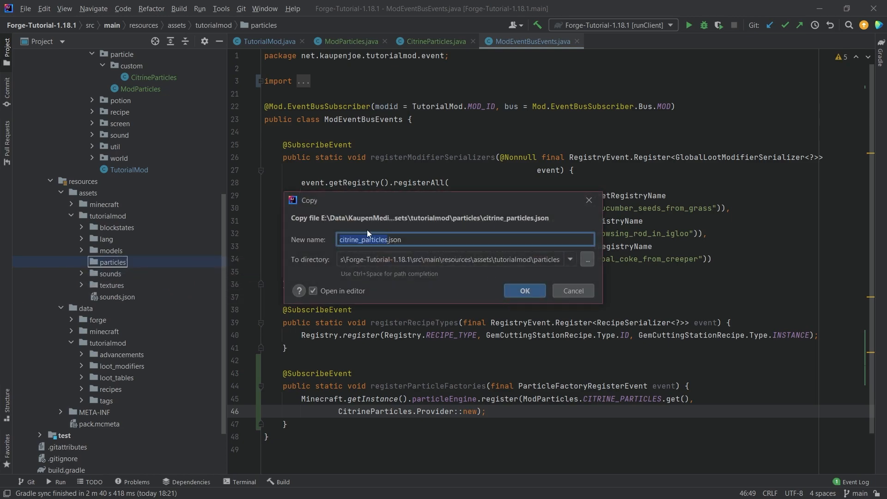
click(542, 289)
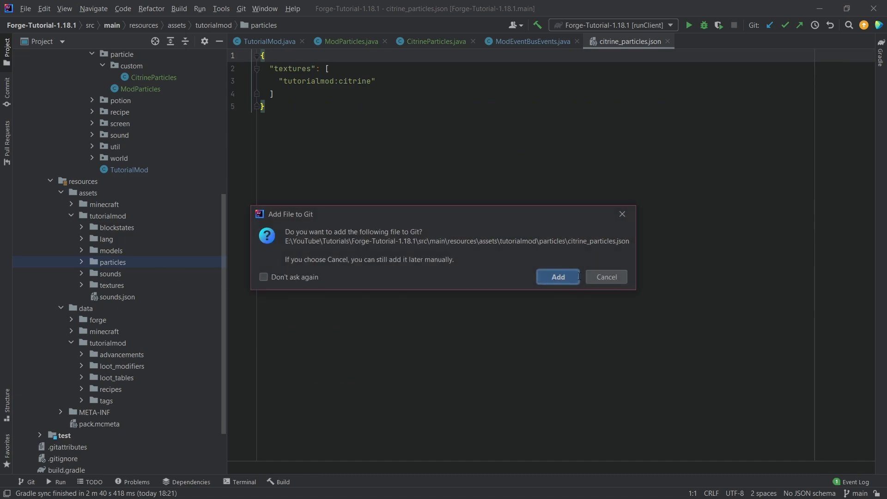
click(557, 276)
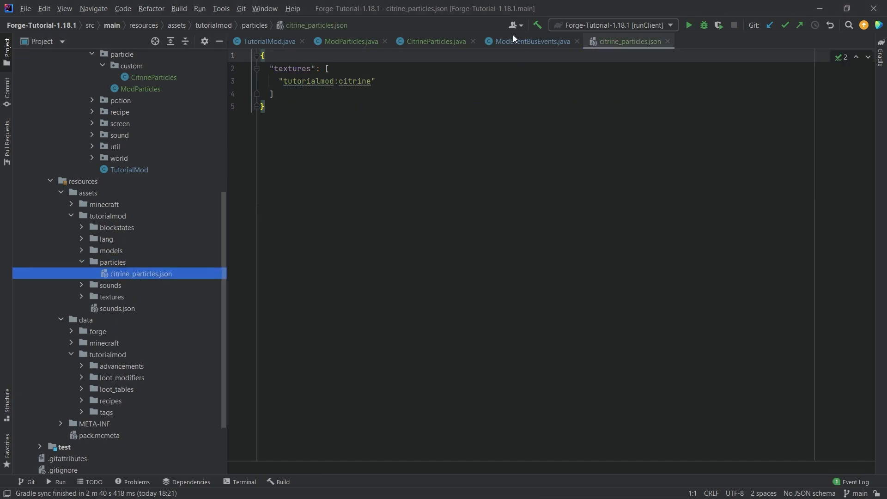
click(440, 42)
click(344, 43)
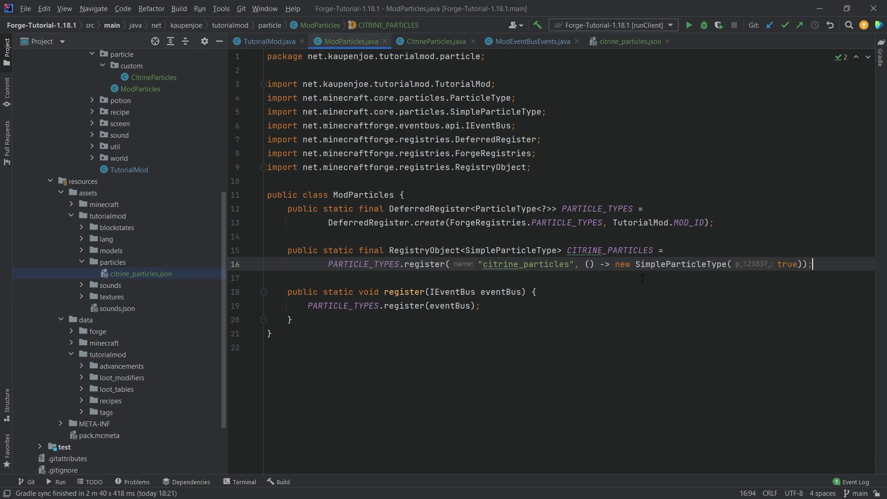
click(512, 250)
double_click(482, 265)
click(625, 41)
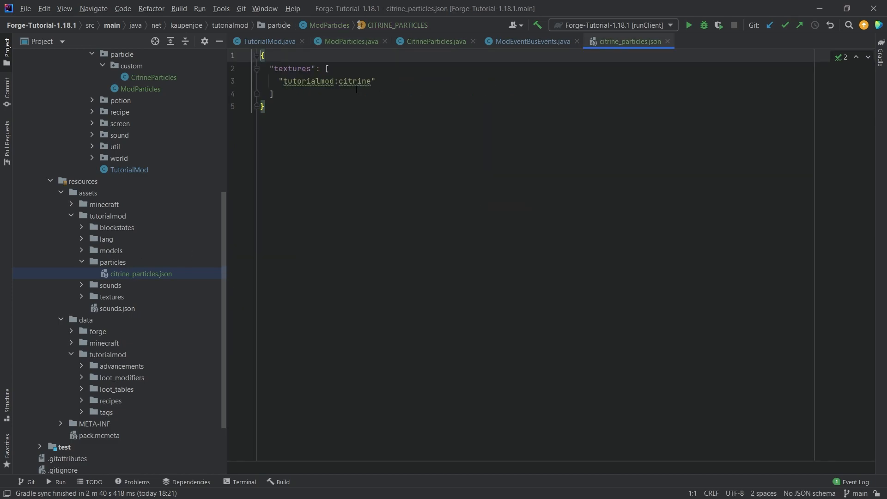
ctrl+scroll(443, 209, up, 3)
Review the JSON's textures entry listing tutorialmod:citrine, then expand the mod's textures folder.
drag(289, 114, 270, 77)
click(439, 111)
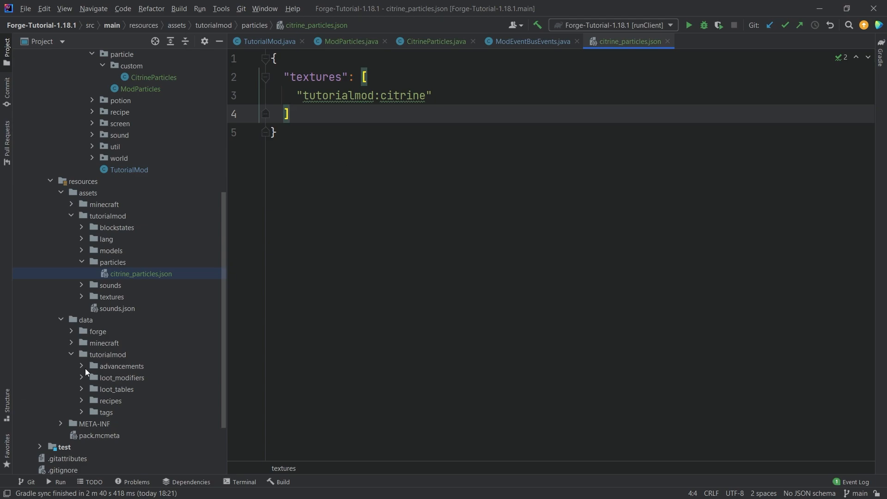
double_click(337, 77)
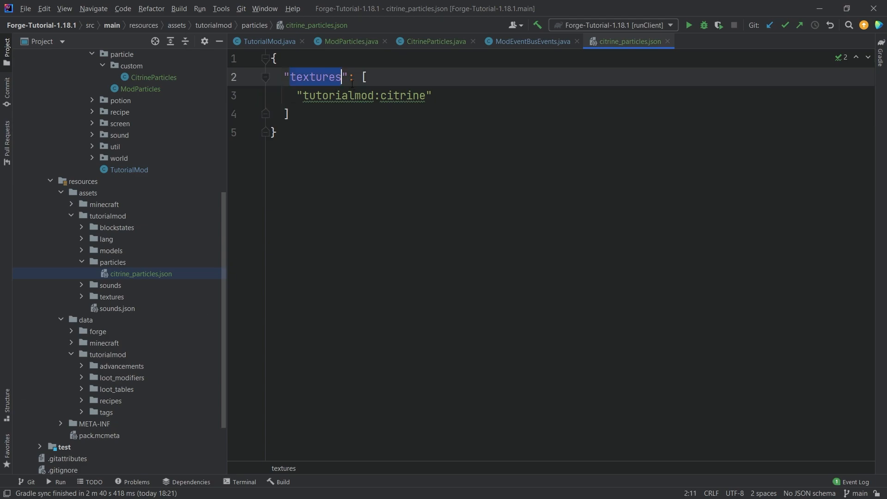
double_click(402, 95)
click(386, 120)
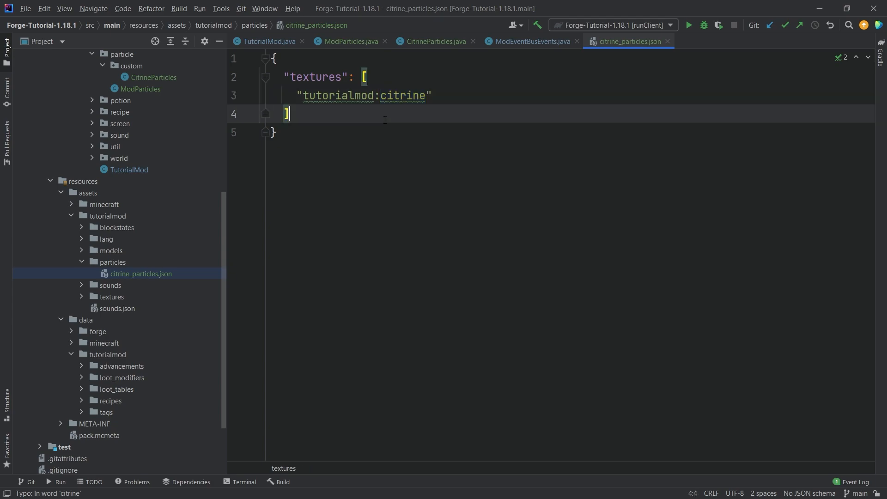
click(395, 94)
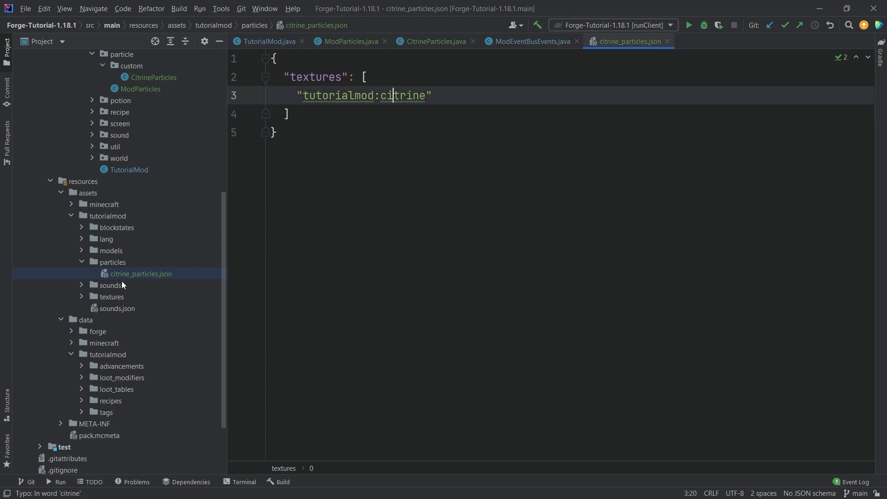
click(91, 293)
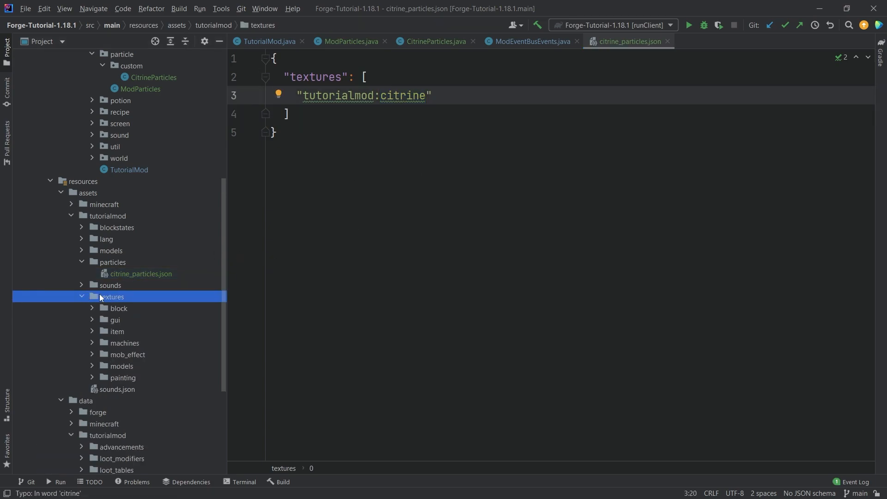
Create a particle directory under textures and expand the item textures folder.
right_click(100, 297)
click(315, 186)
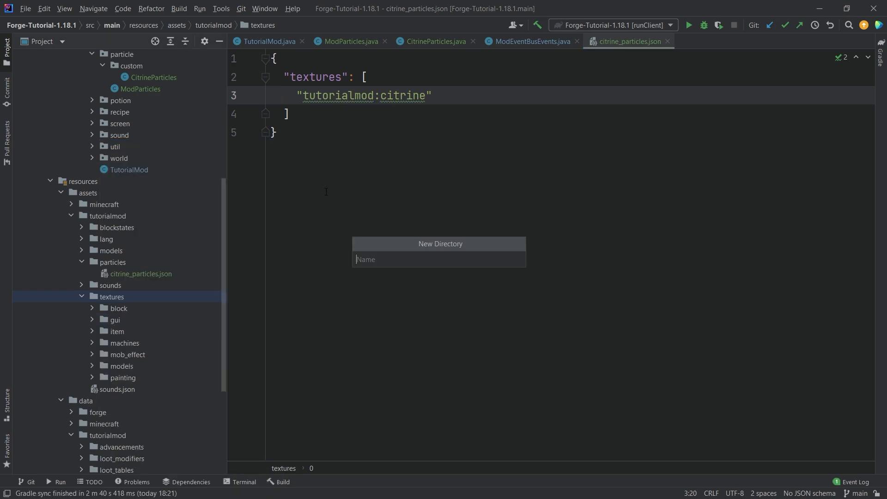
text(particle)
key(Return)
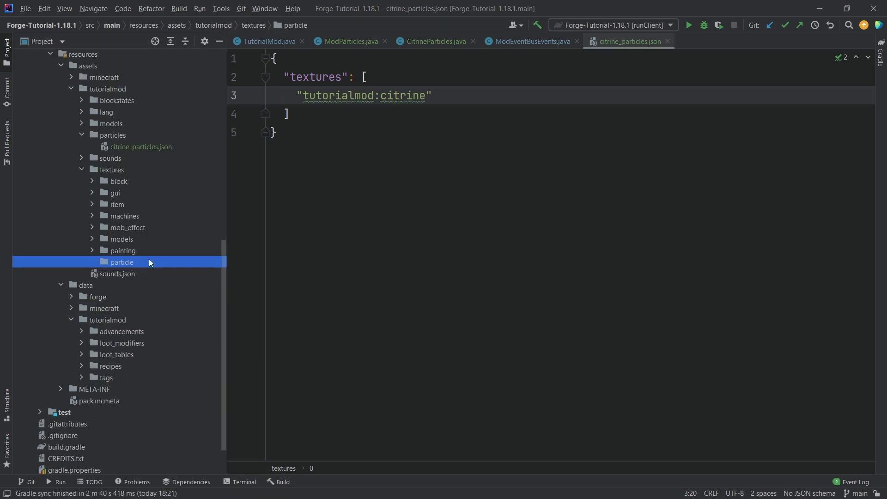
click(118, 137)
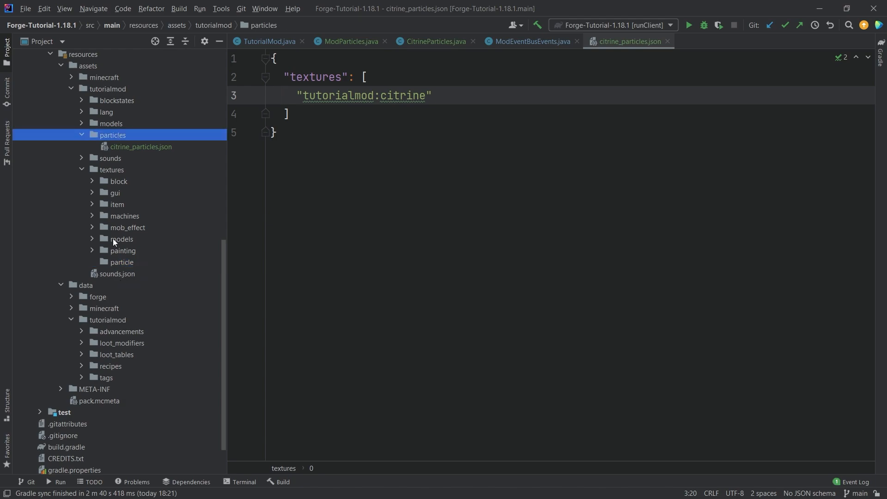
click(93, 204)
scroll(104, 174, down, 1)
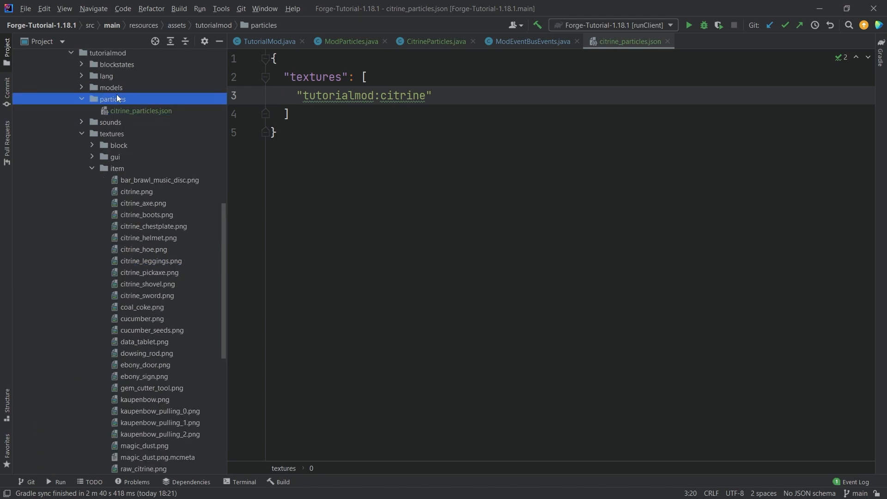
scroll(142, 310, down, 6)
Copy citrine.png from textures/item into the new particle folder, skipping the version control prompt.
click(118, 320)
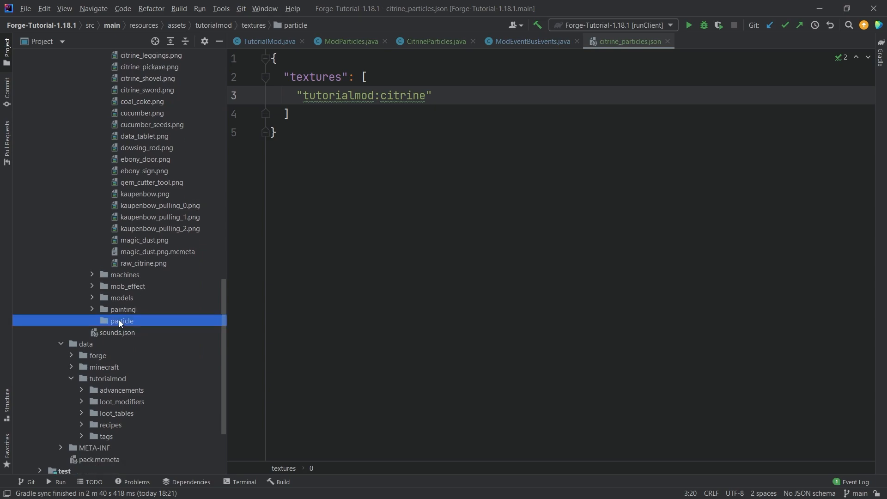
scroll(131, 263, up, 5)
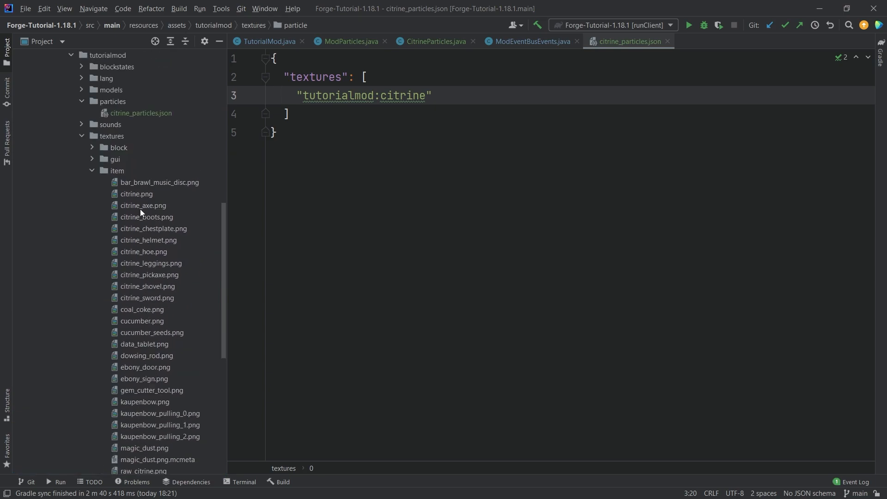
mouse_move(140, 194)
mouse_down()
mouse_move(138, 480)
mouse_move(116, 362)
mouse_up()
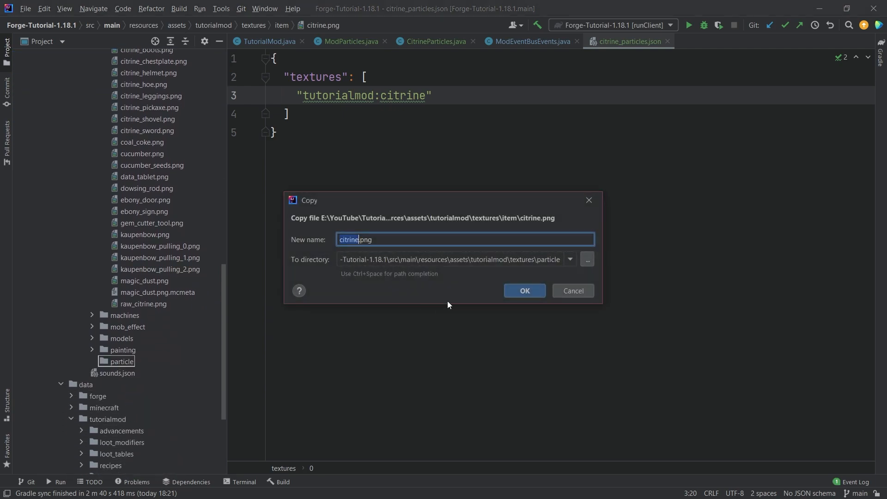
click(521, 289)
click(554, 276)
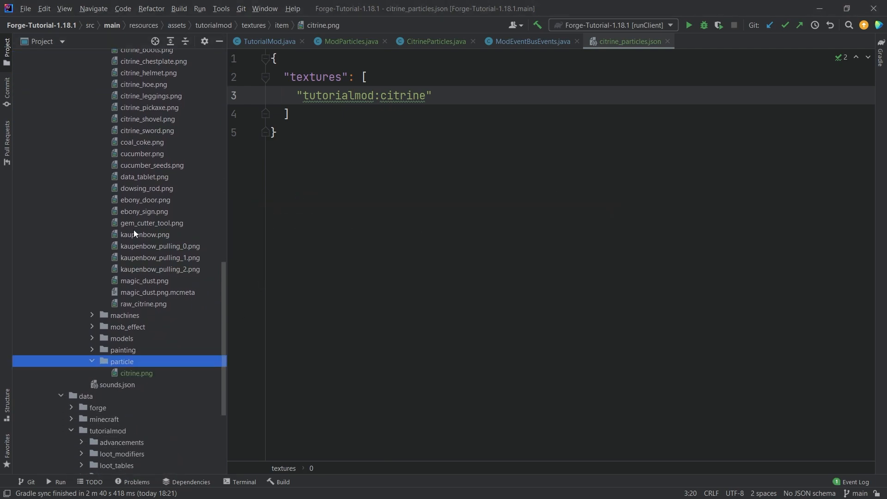
click(480, 202)
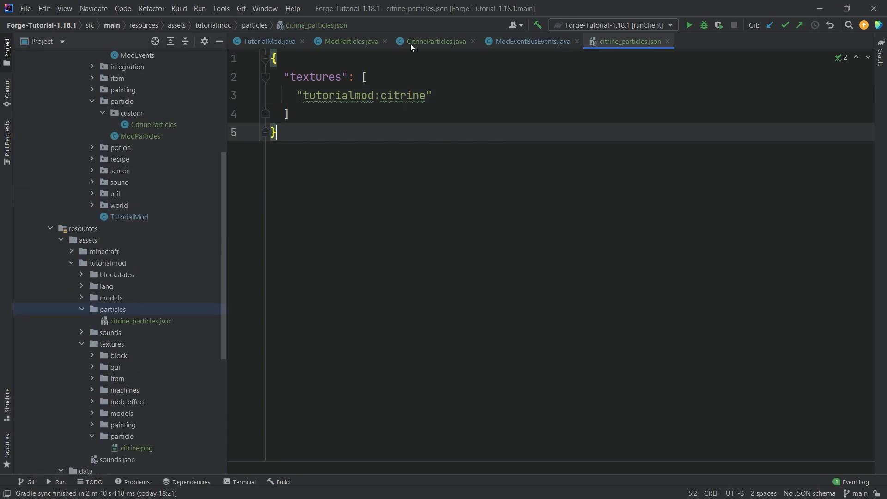
Close the other editor tabs leaving TutorialMod.java and expand the item > custom package.
key(ctrl+F4)
key(ctrl+F4)
key(ctrl+F4)
key(ctrl+F4)
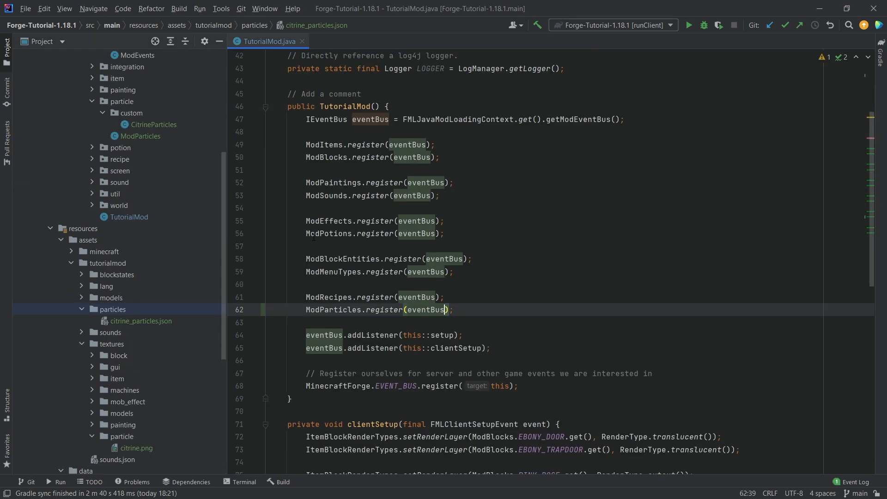
scroll(336, 190, up, 3)
click(345, 97)
scroll(161, 189, up, 5)
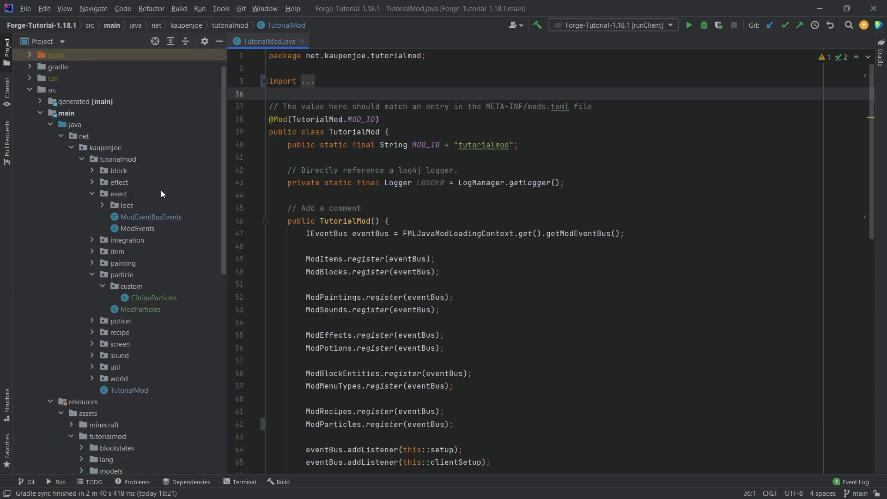
click(124, 253)
key(Right)
key(Down)
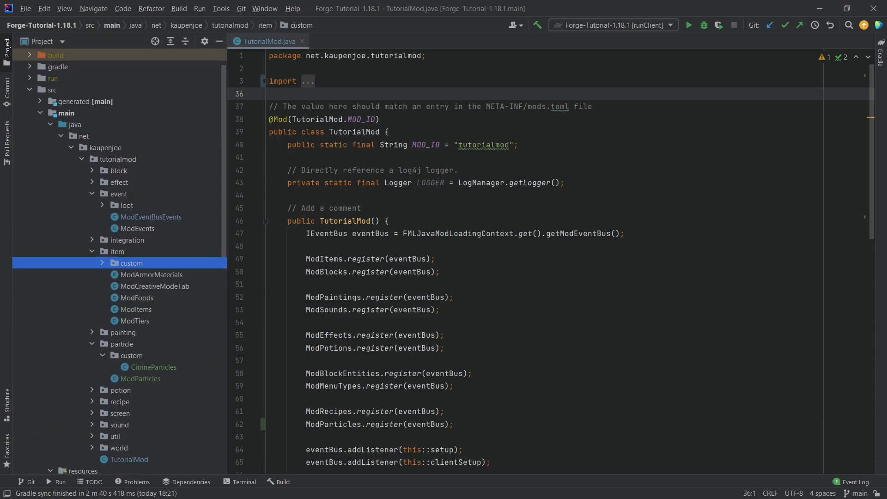
key(Escape)
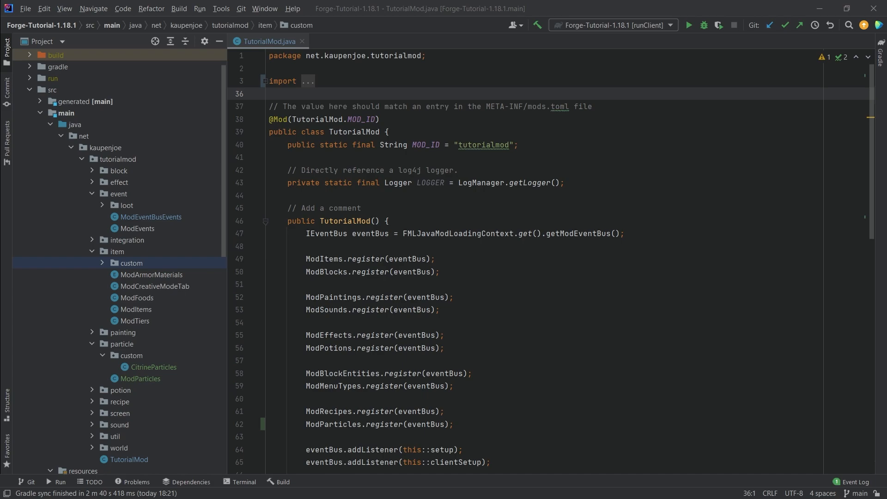
click(102, 263)
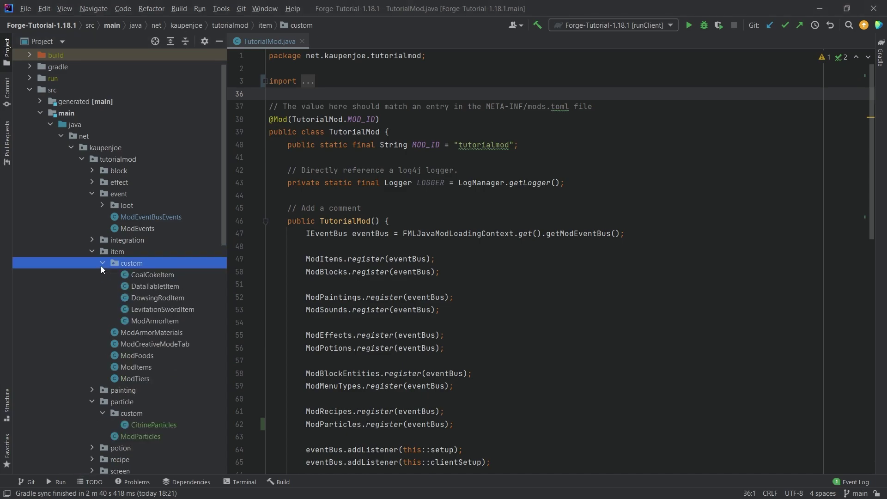
Paste spawnFoundParticles into DowsingRodItem below useOn and correct CITRINE_PARTICLE to CITRINE_PARTICLES.
double_click(152, 297)
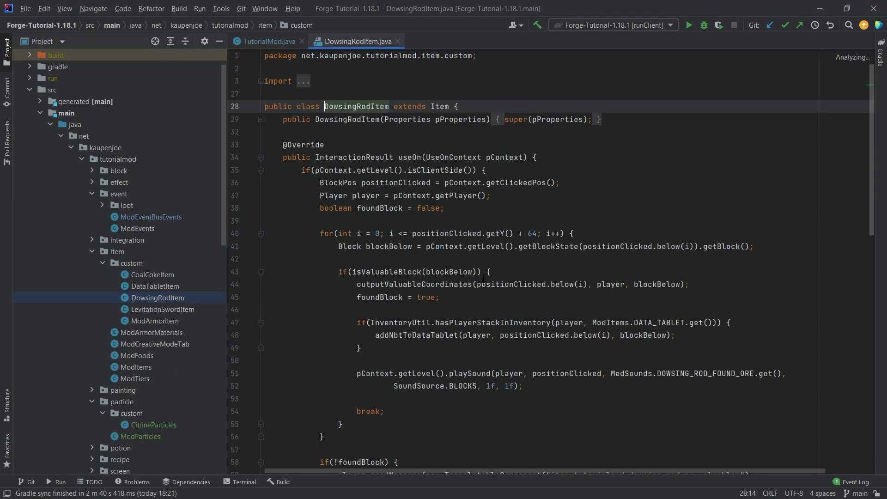
scroll(551, 261, down, 1)
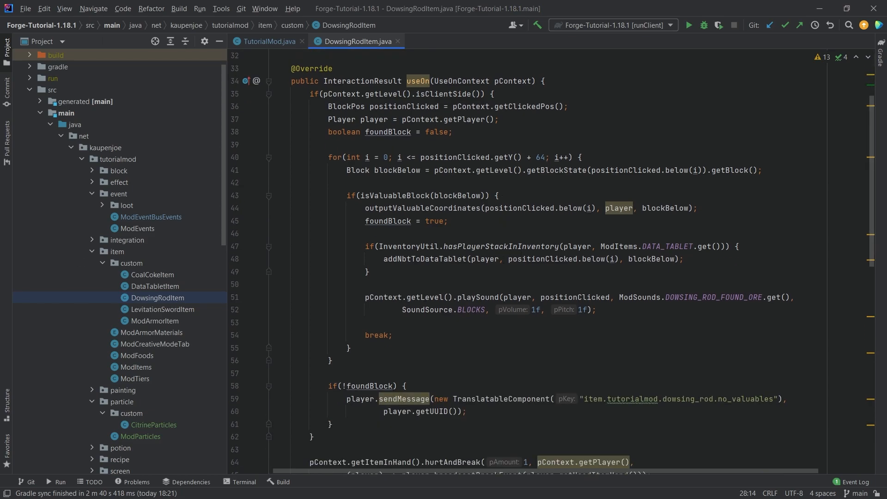
scroll(551, 261, down, 3)
scroll(551, 262, down, 2)
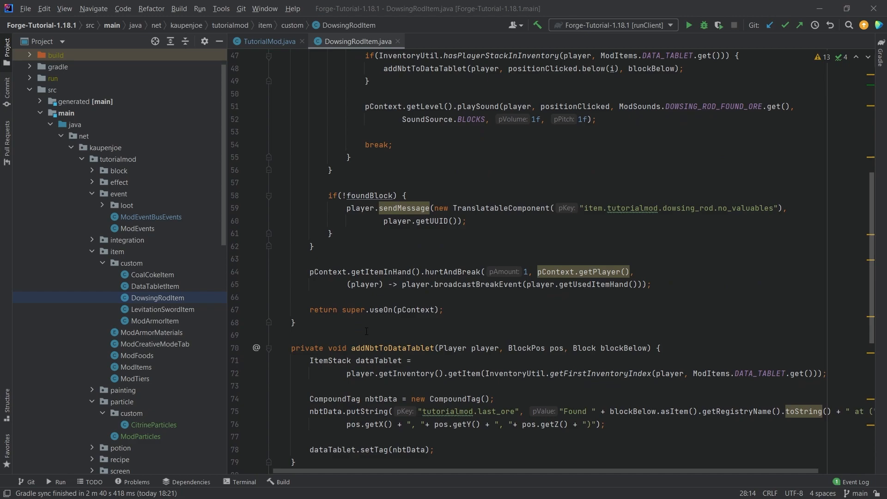
text(private void spawnFoundParticles(UseOnContext pContext, BlockPos positionClicked) {         for(int i = 0; i < 360; i++) {             if(i % 20 == 0) {                 pContext.getLevel().addParticle(ModParticles.CITRINE_PARTICLE.get(),                         positionClicked.getX() + 0.5d, positionClicked.getY() + 1, positionClicked.getZ() + 0.5d,                         Math.cos(i) * 0.25d, 0.15d, Math.sin(i) * 0.25d);             }         }     })
scroll(551, 262, down, 5)
scroll(602, 232, up, 3)
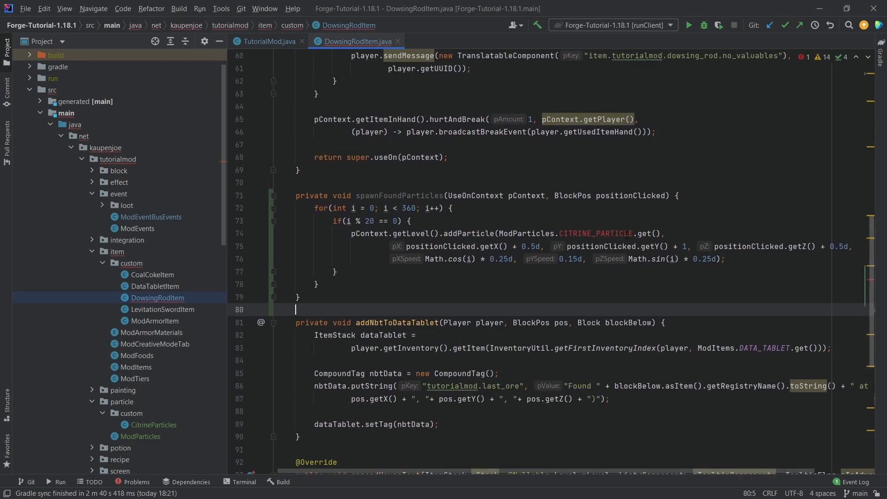
click(600, 233)
text(S)
click(620, 233)
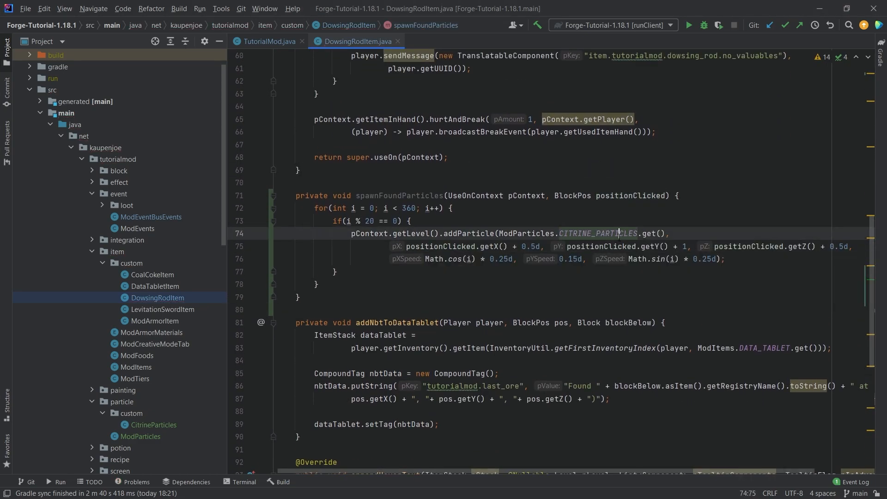
ctrl+scroll(398, 287, down, 1)
click(388, 286)
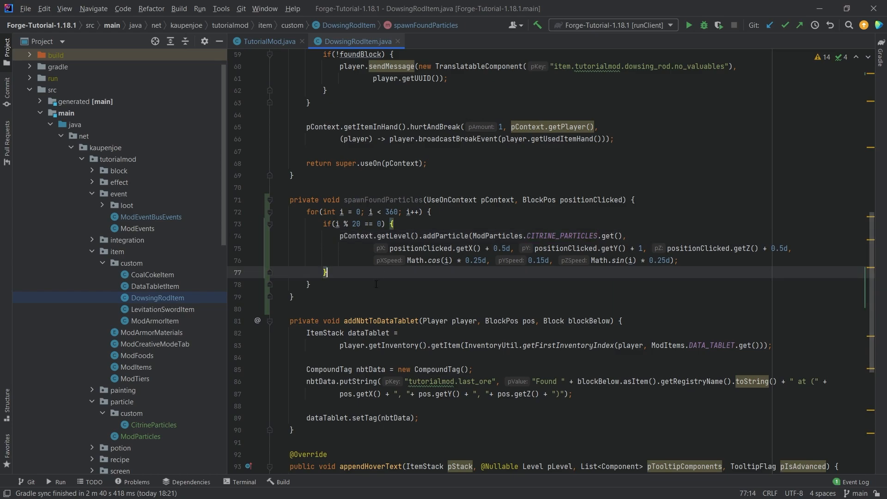
key(Up)
key(Up)
key(Up)
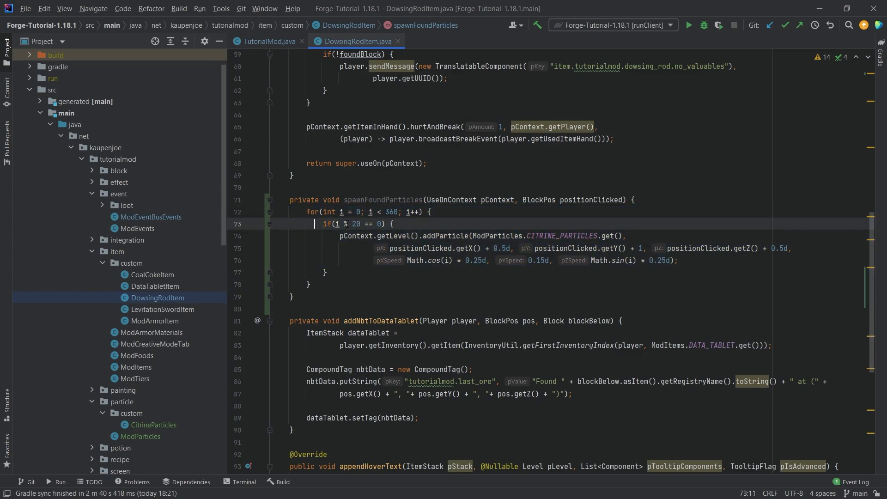
key(Up)
key(Home)
click(359, 212)
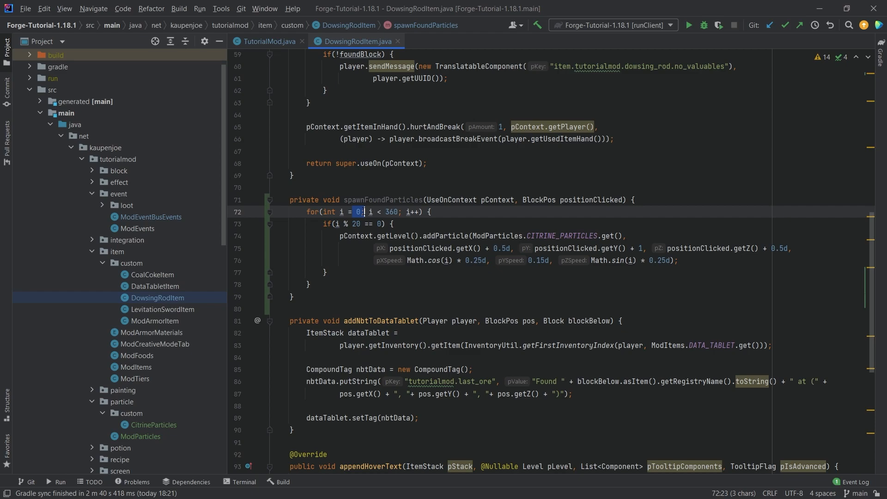
double_click(392, 211)
click(500, 211)
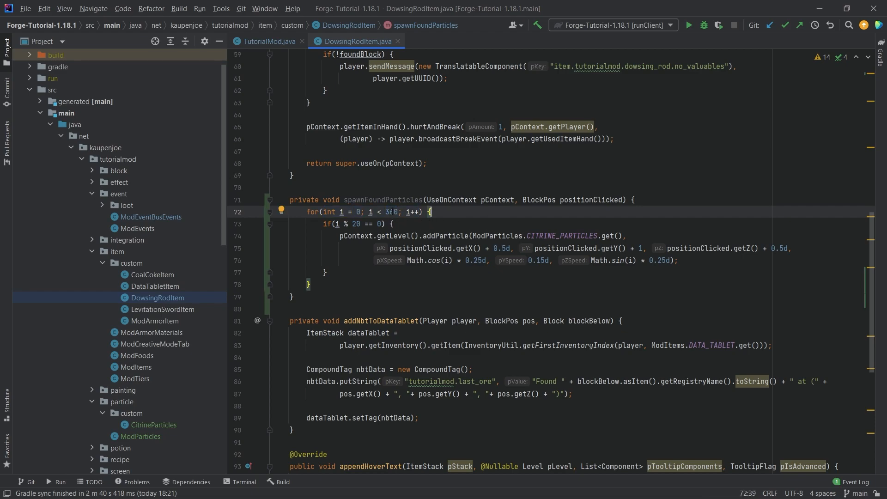
click(388, 211)
double_click(392, 211)
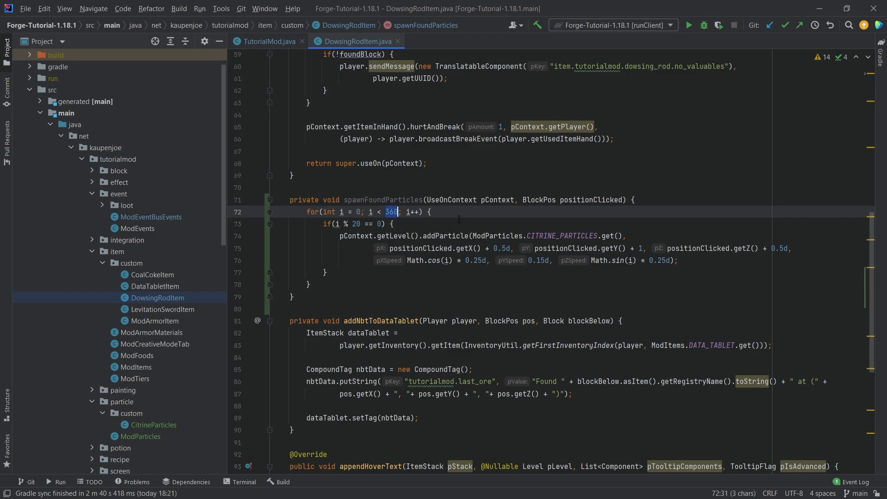
click(457, 218)
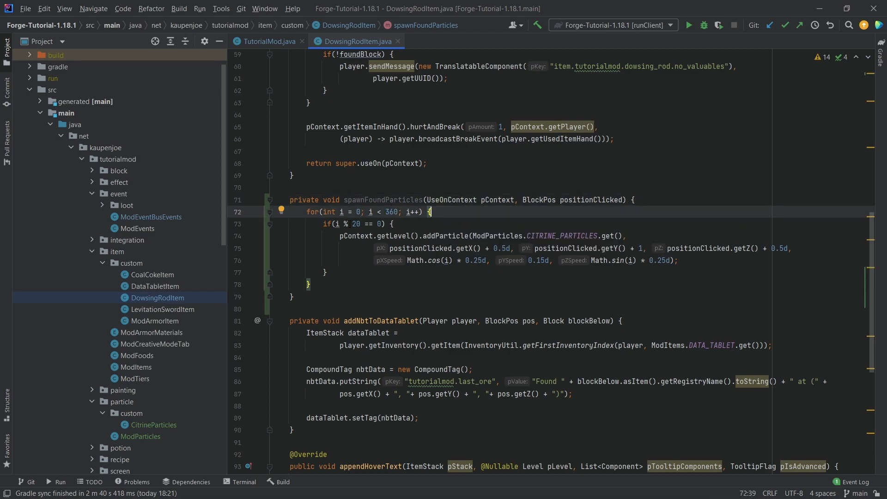
click(433, 222)
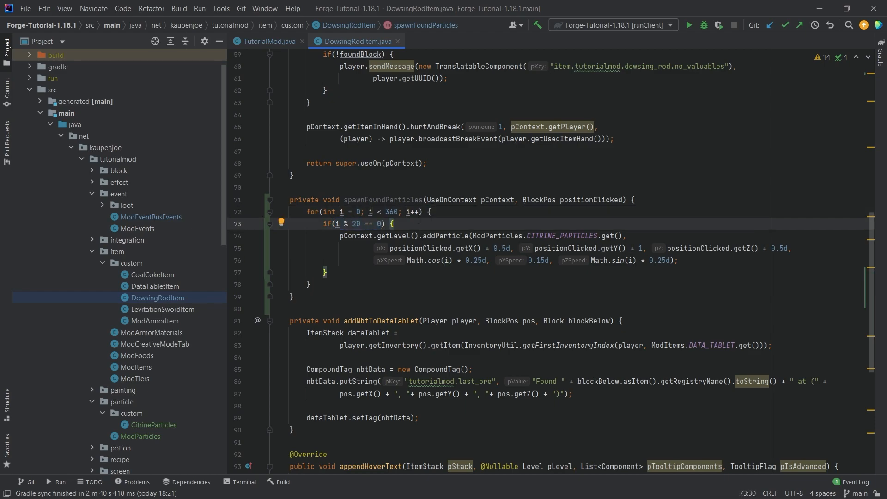
drag(339, 235, 710, 264)
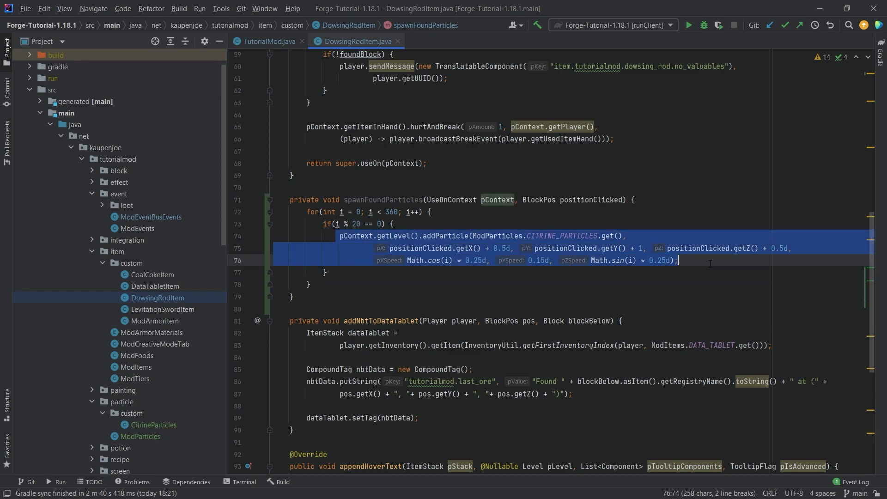
click(710, 264)
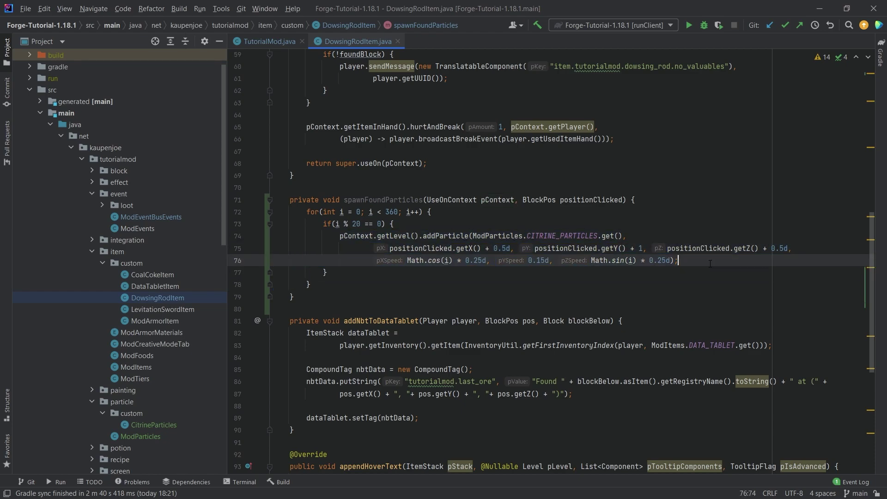
click(433, 260)
click(409, 200)
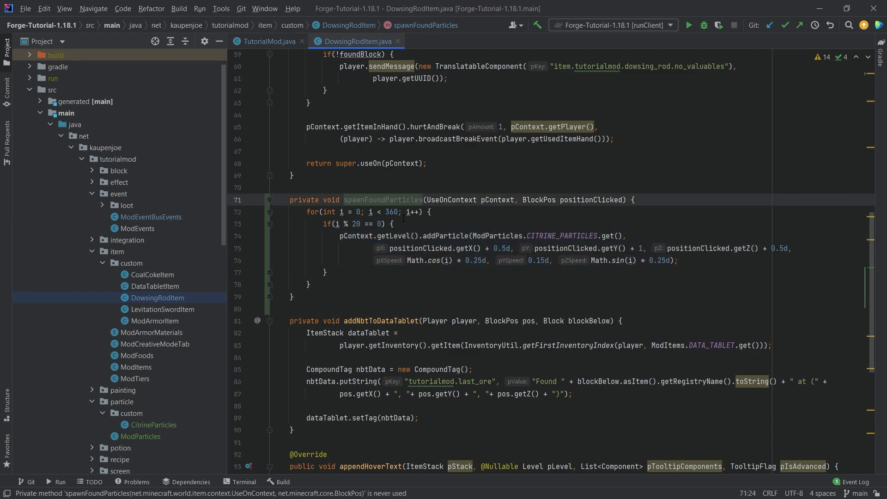
click(409, 260)
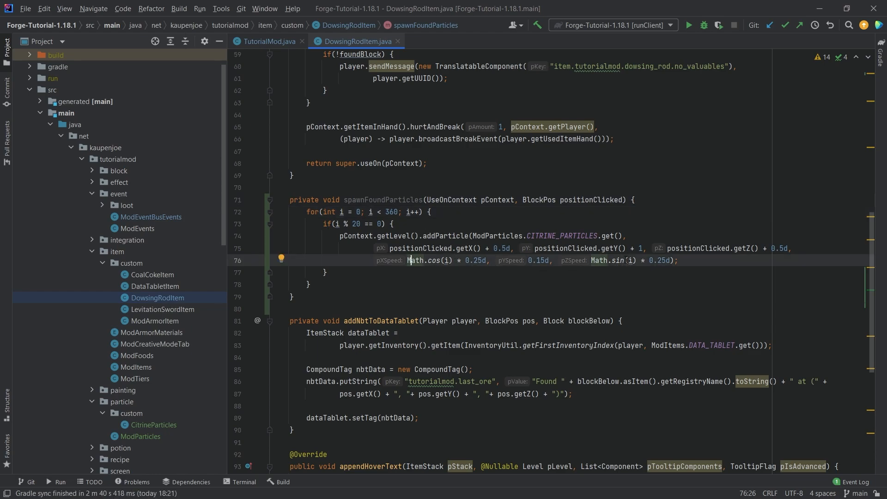
click(615, 260)
click(705, 260)
click(433, 260)
click(691, 257)
drag(695, 256, 278, 233)
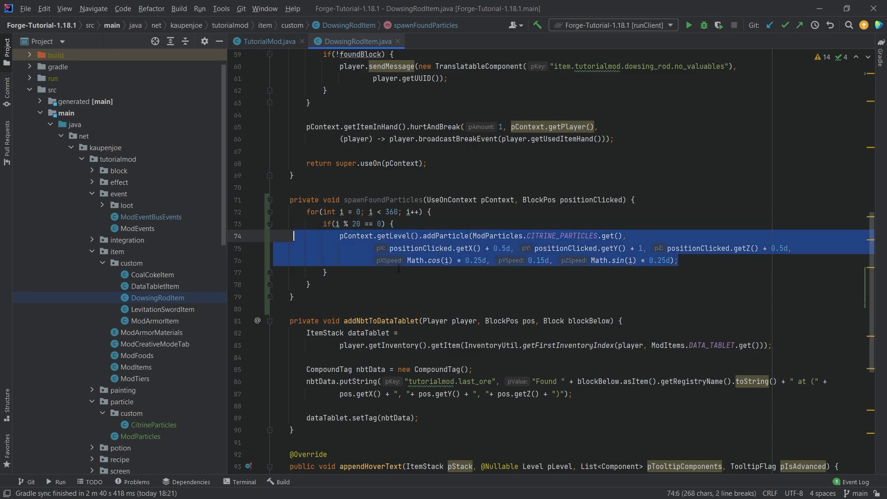
drag(679, 261, 256, 242)
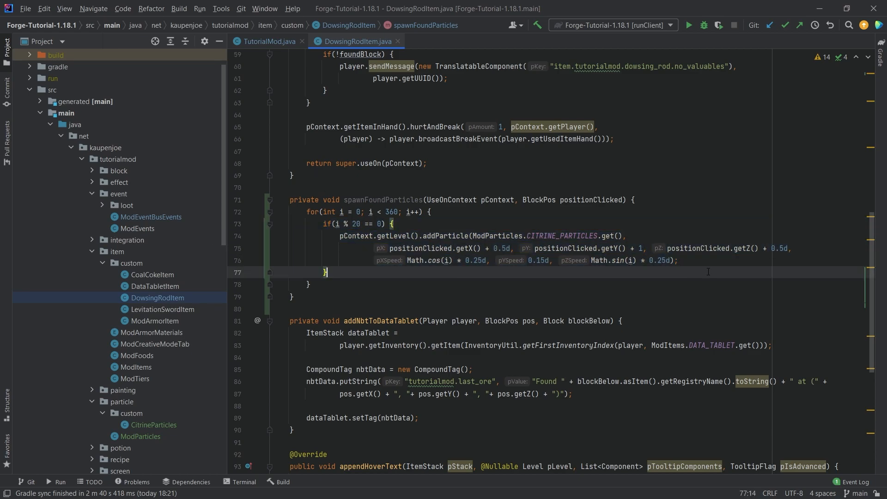
click(368, 260)
click(693, 248)
key(ctrl+alt+Left)
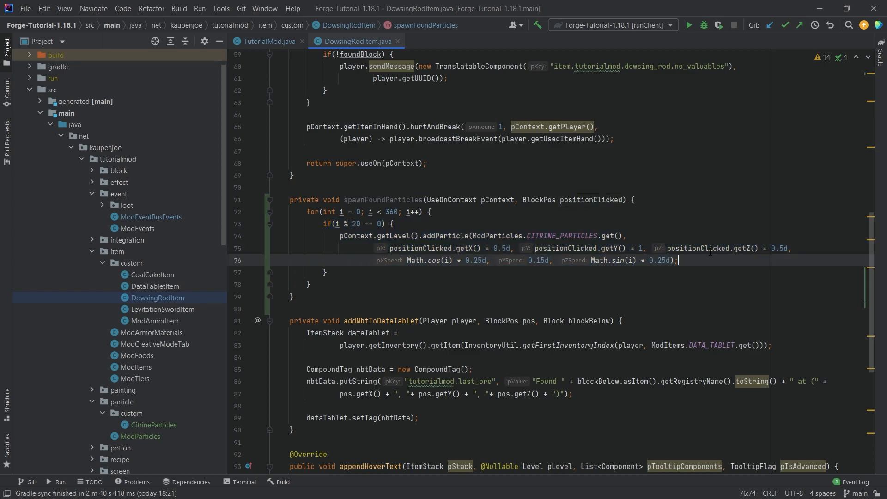
drag(735, 262, 436, 259)
click(733, 259)
click(416, 260)
click(704, 257)
scroll(474, 230, up, 2)
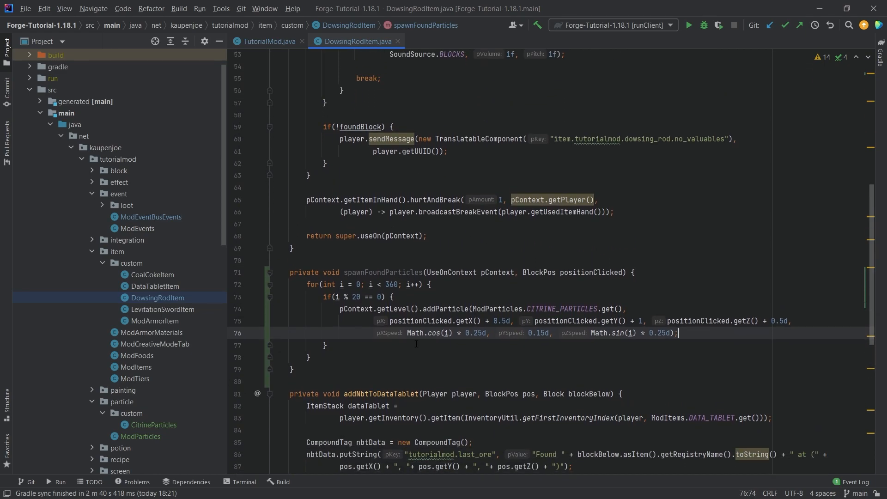
click(367, 344)
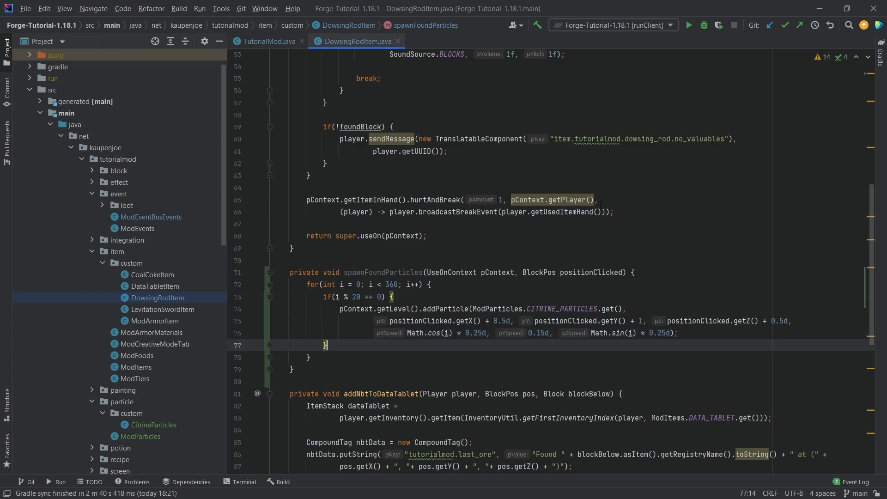
click(406, 273)
scroll(457, 306, up, 2)
scroll(457, 306, up, 3)
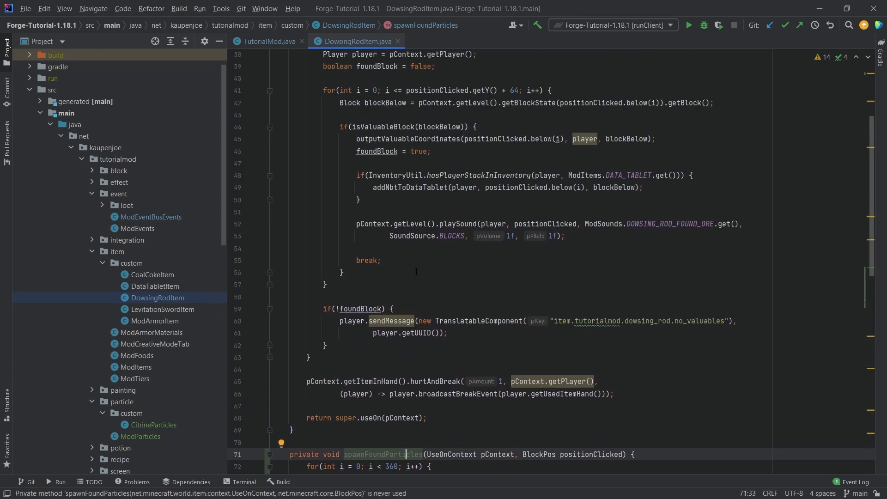
After the data tablet check in useOn, add spawnFoundParticles(pContext, positionClicked);.
click(415, 211)
key(Return)
key(Return)
key(Up)
text(sp)
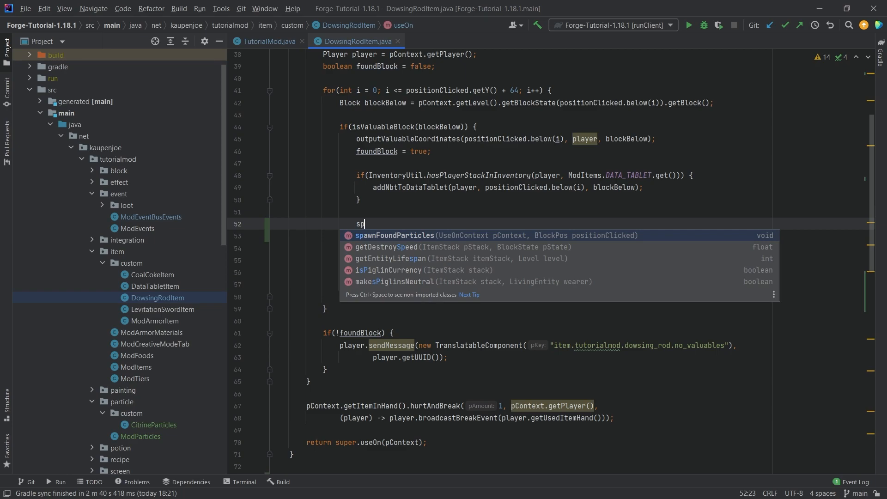
key(Return)
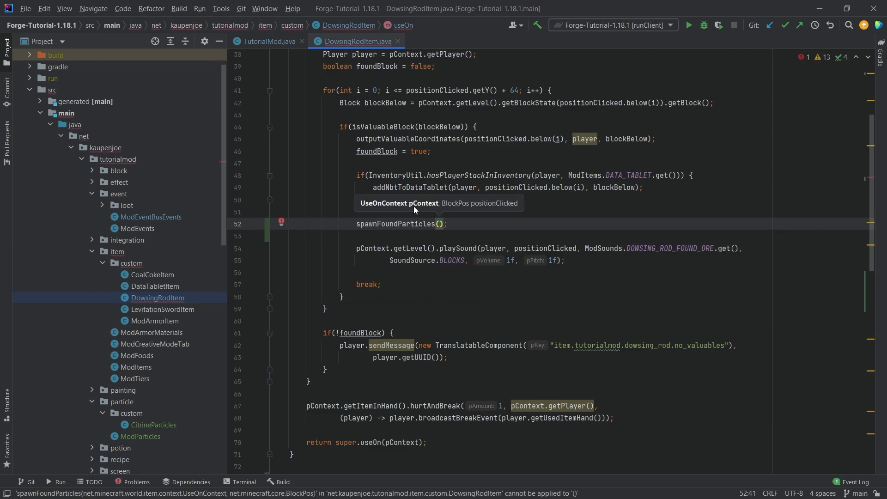
text(p)
key(Return)
text(, po)
key(Return)
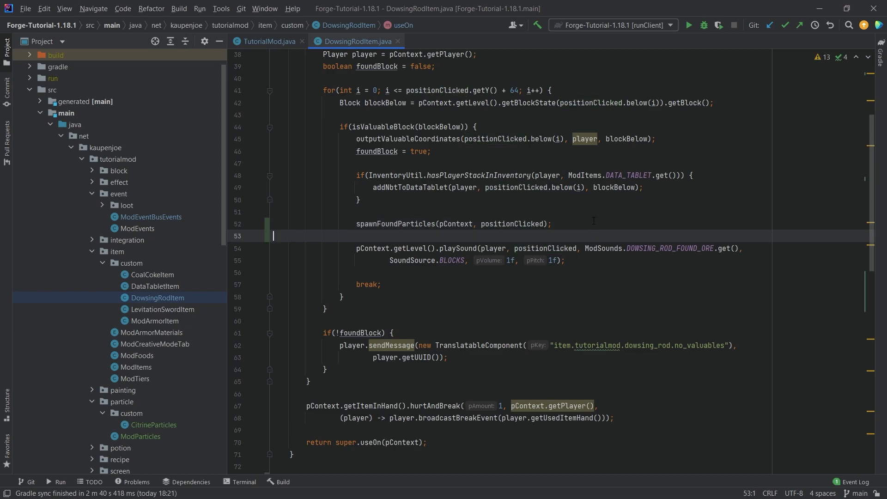
key(End)
scroll(422, 257, down, 6)
scroll(422, 258, down, 1)
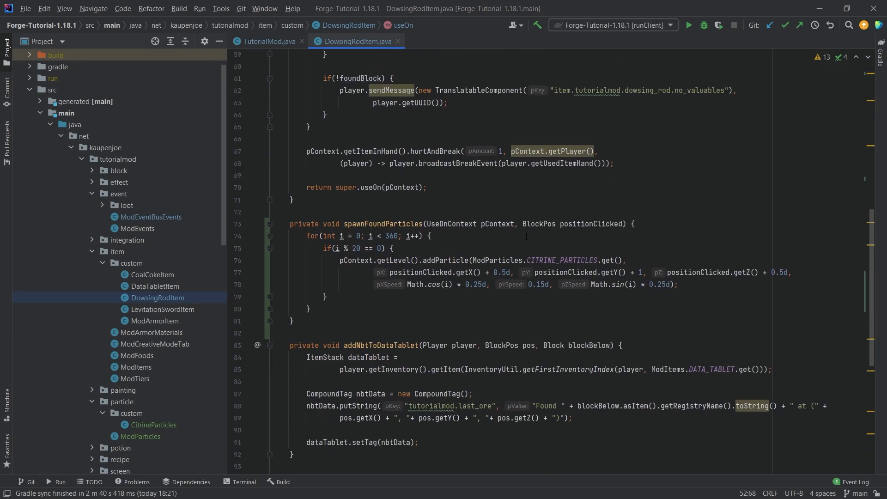
click(392, 260)
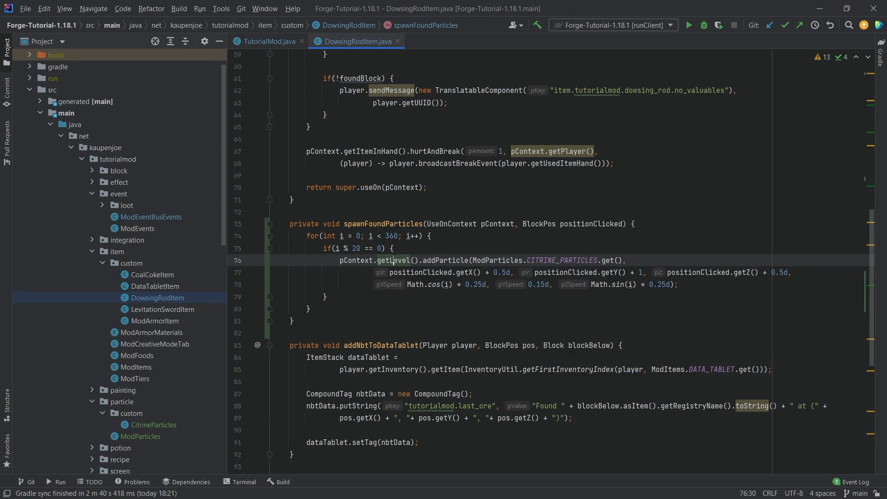
click(448, 259)
double_click(465, 261)
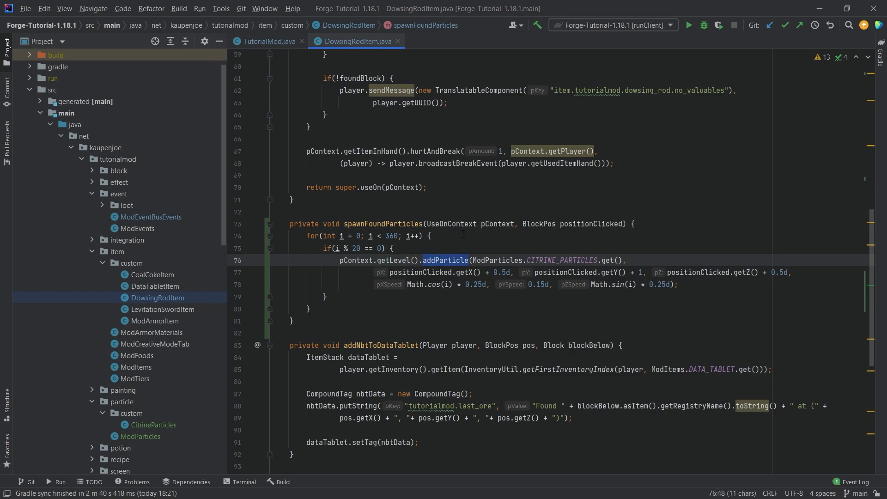
drag(466, 261, 618, 260)
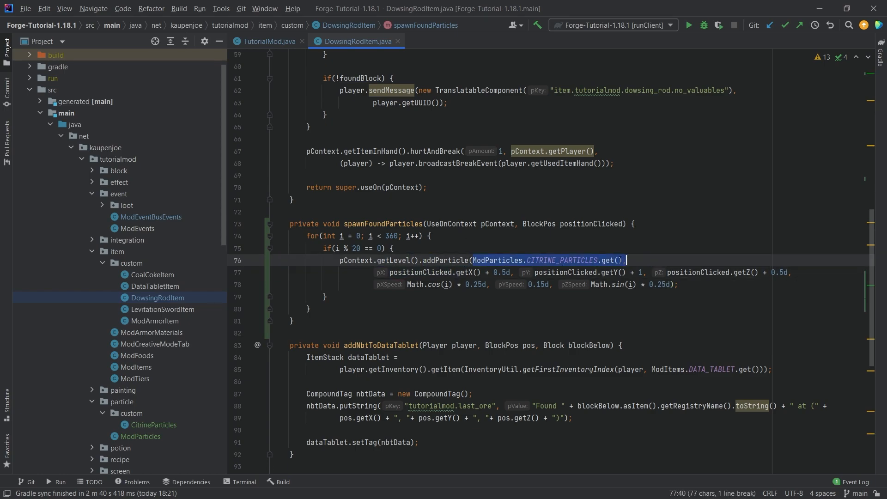
click(618, 260)
click(388, 272)
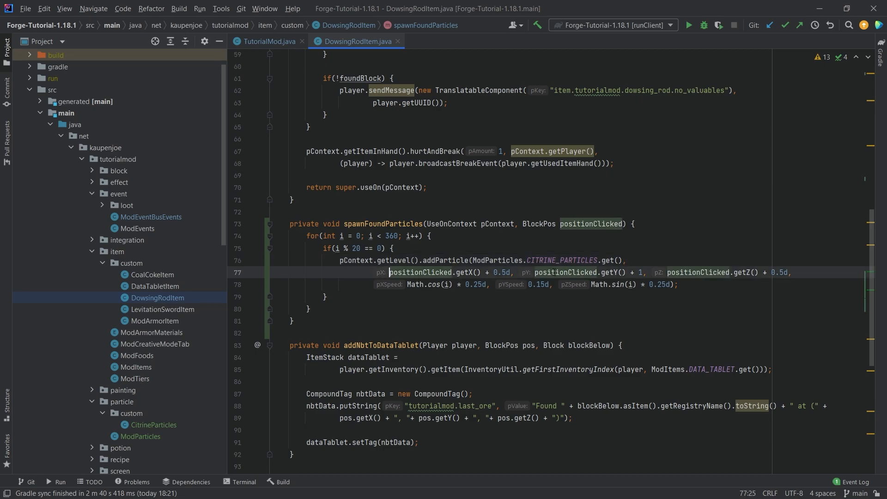
click(695, 283)
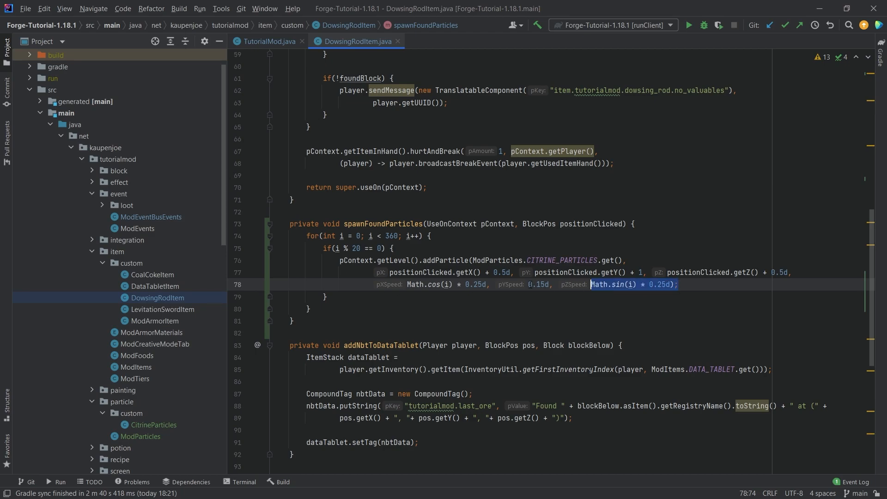
mouse_move(672, 288)
mouse_down()
mouse_move(340, 260)
mouse_move(585, 261)
mouse_up()
click(485, 211)
scroll(527, 252, up, 6)
scroll(528, 253, up, 3)
scroll(585, 262, up, 3)
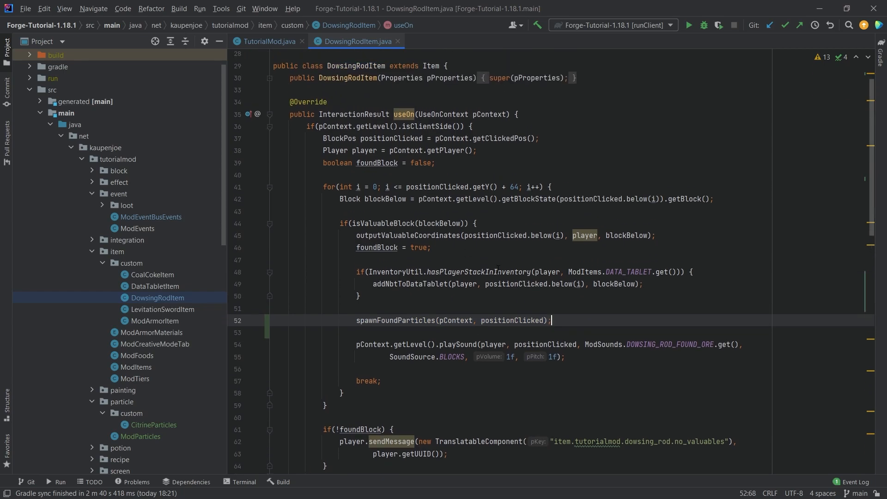
click(478, 139)
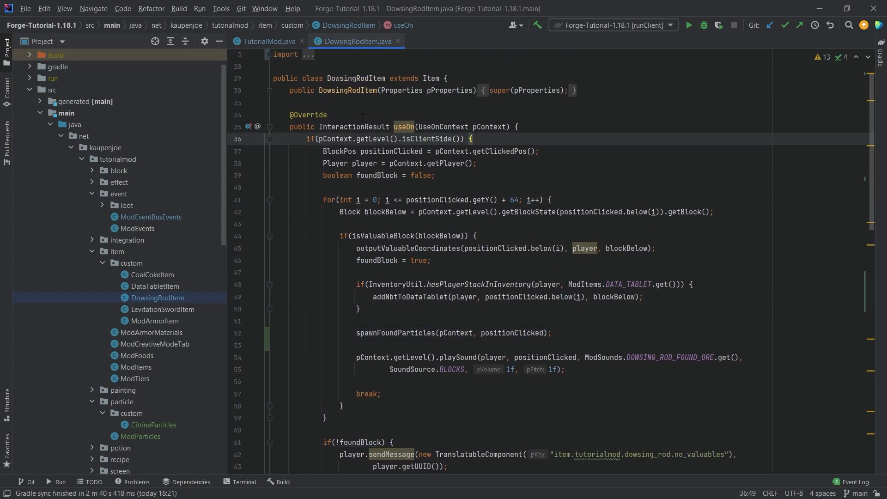
click(554, 333)
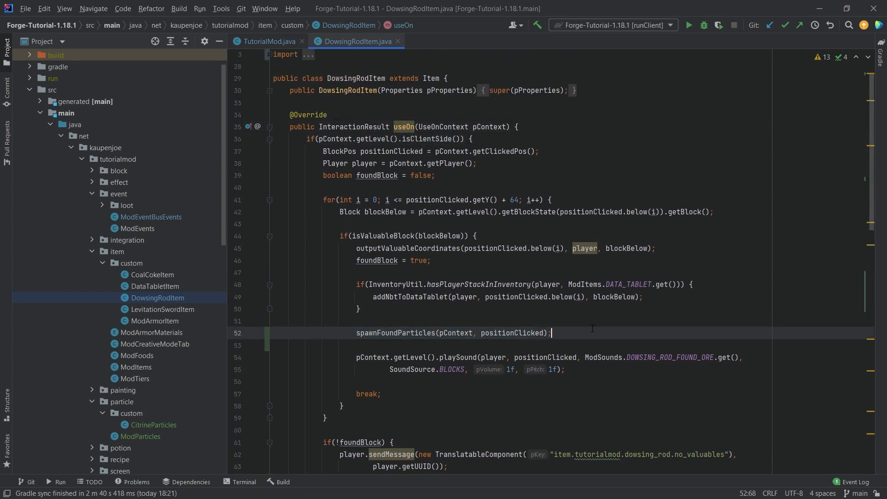
scroll(592, 329, down, 1)
scroll(585, 277, down, 2)
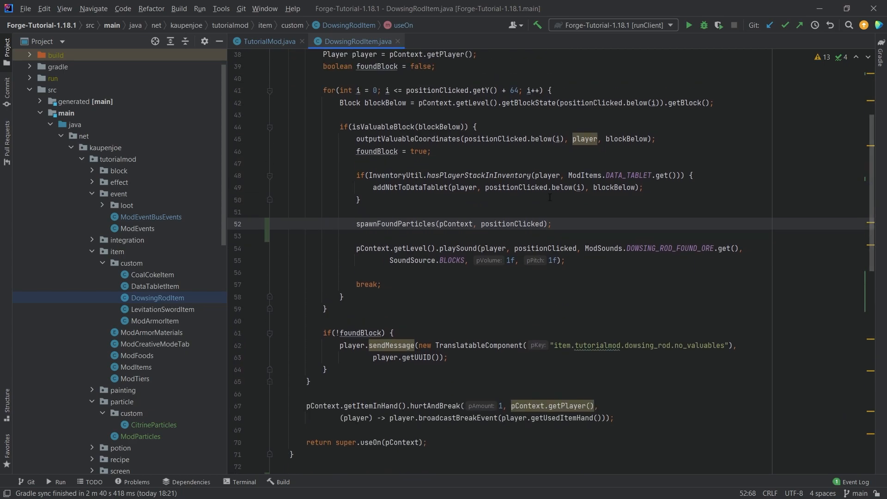
drag(582, 224, 357, 210)
key(Right)
scroll(354, 216, down, 1)
scroll(355, 217, down, 6)
scroll(484, 313, down, 2)
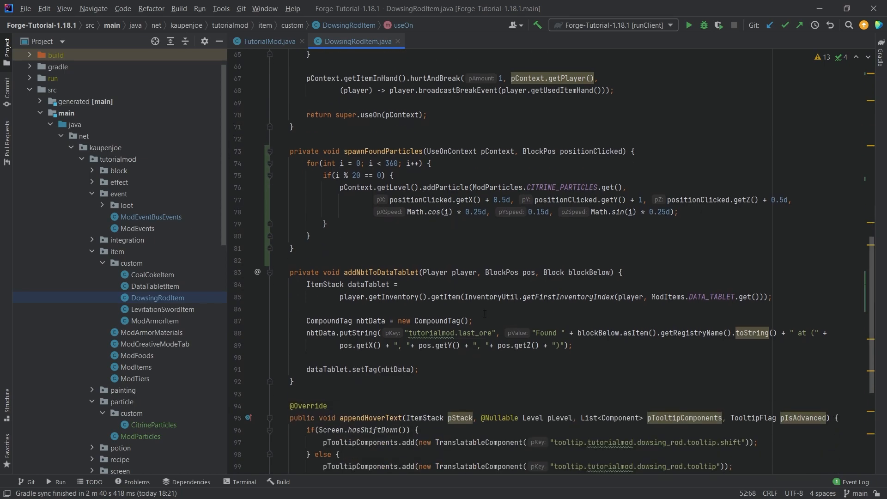
click(416, 259)
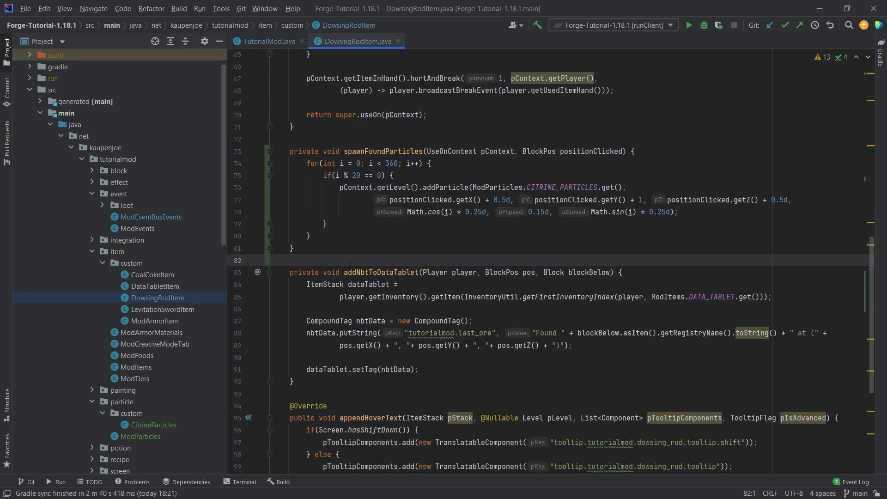
drag(416, 259, 255, 148)
click(350, 138)
scroll(350, 138, up, 2)
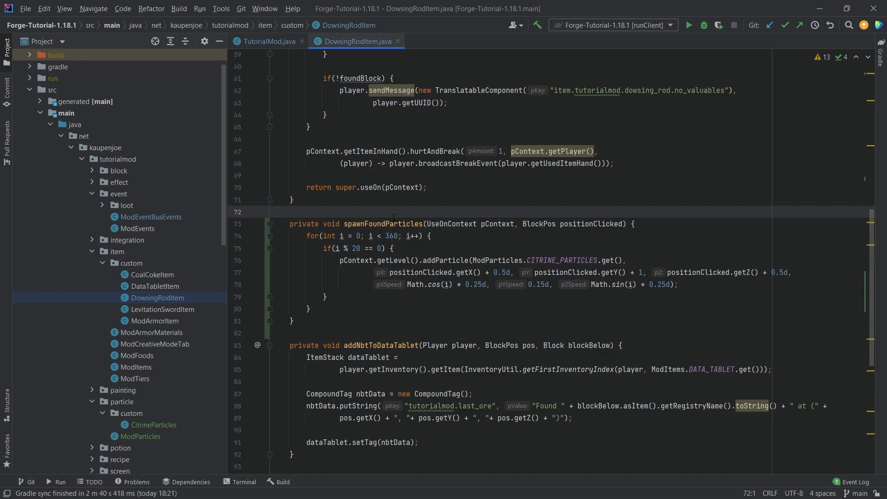
drag(291, 332, 236, 215)
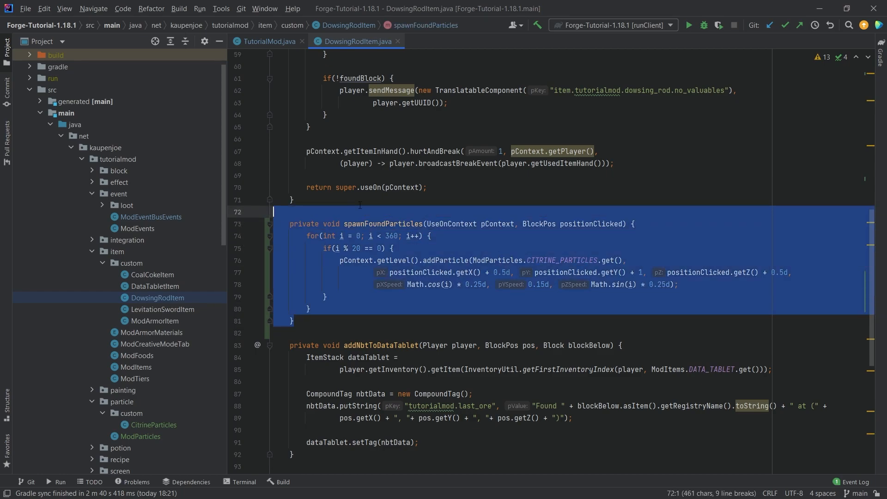
click(235, 215)
scroll(236, 215, up, 2)
scroll(445, 270, up, 1)
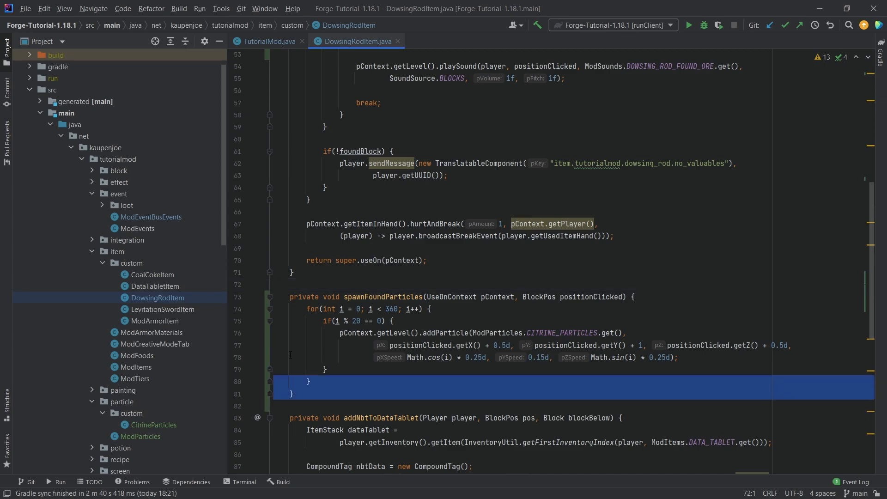
drag(331, 409, 364, 284)
click(364, 285)
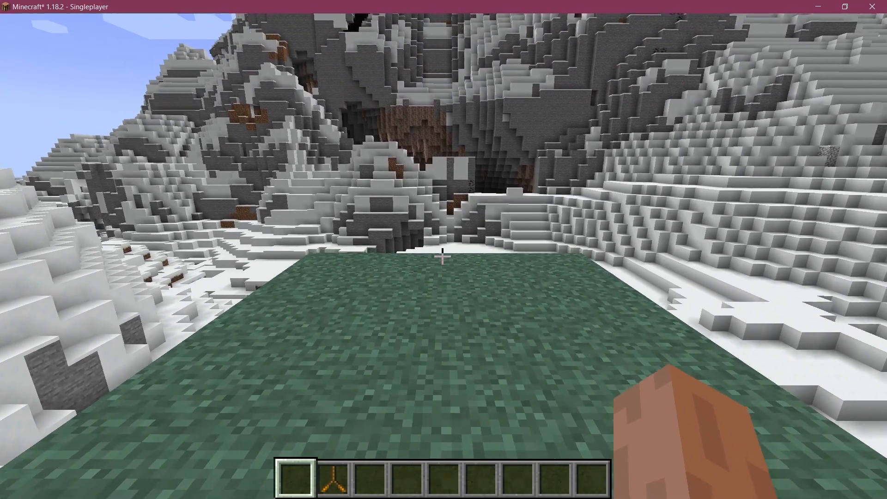
Take the Dowsing Rod from the creative inventory and use it on the ground until copper ore and particle rings appear.
key(e)
key(e)
key(2)
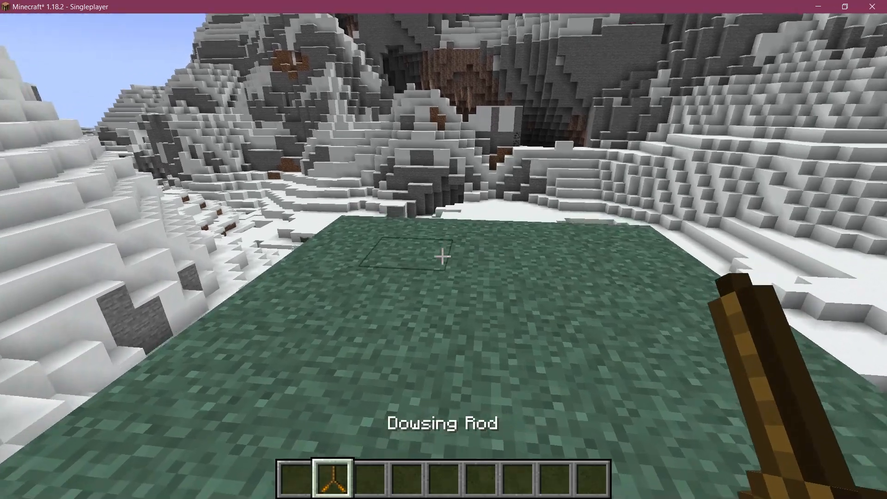
right_click(442, 257)
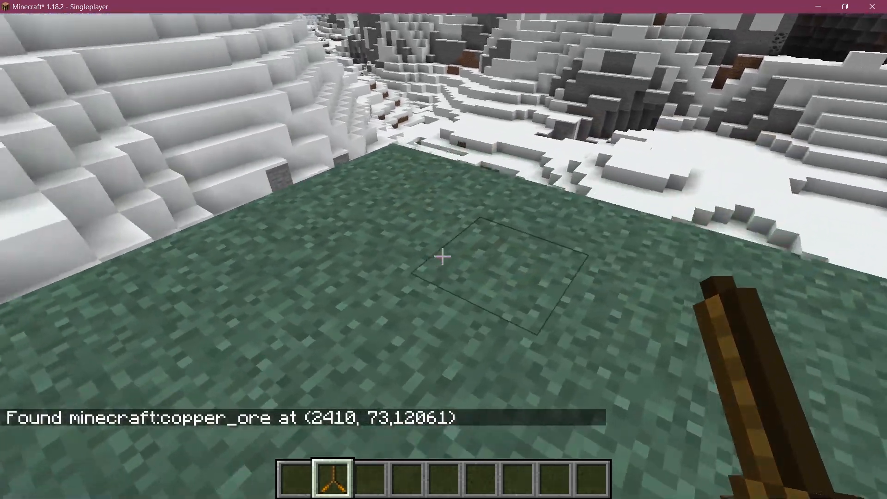
right_click(442, 256)
right_click(443, 257)
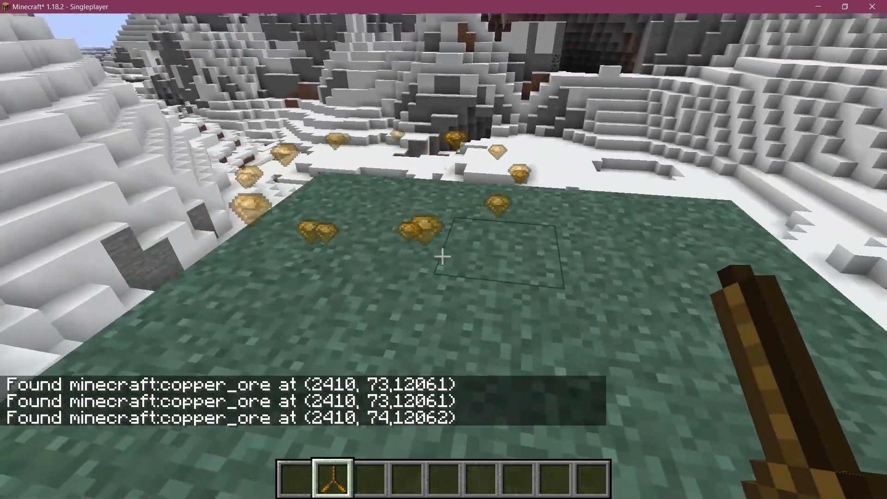
right_click(443, 256)
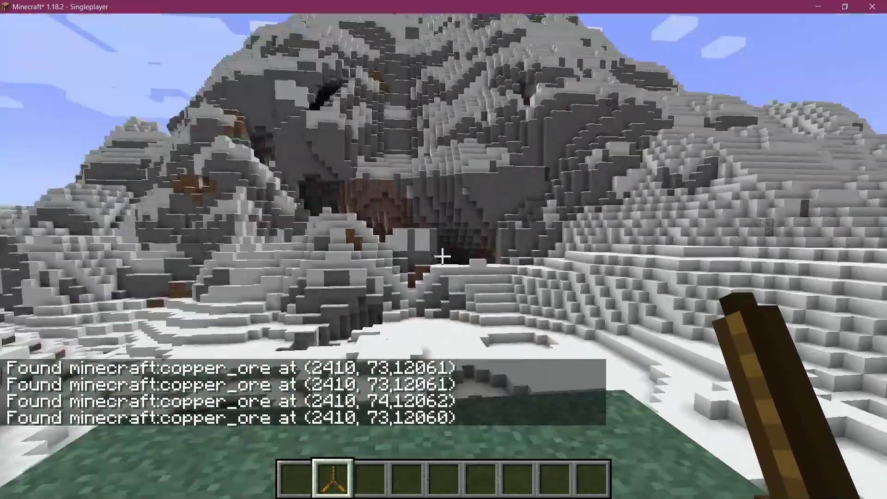
right_click(442, 256)
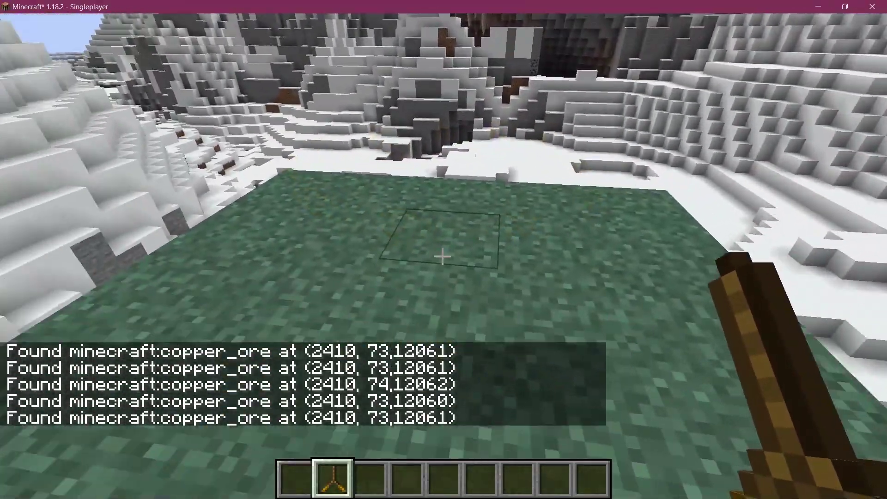
right_click(442, 256)
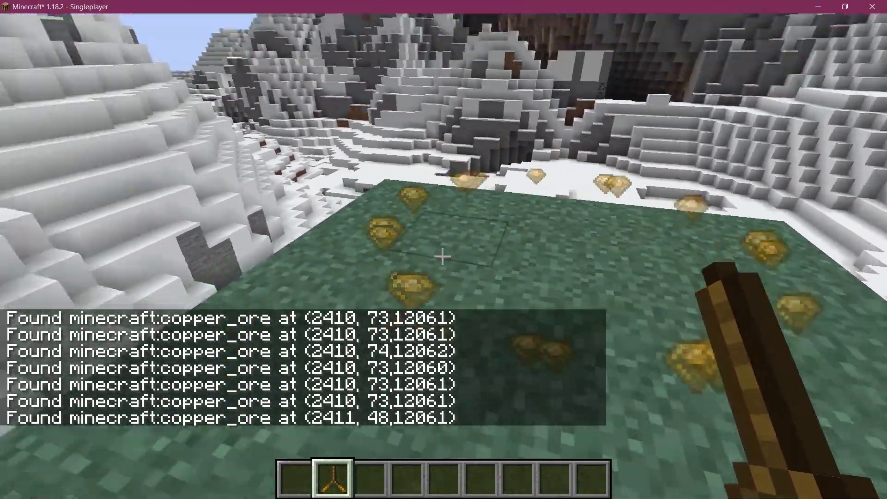
right_click(442, 256)
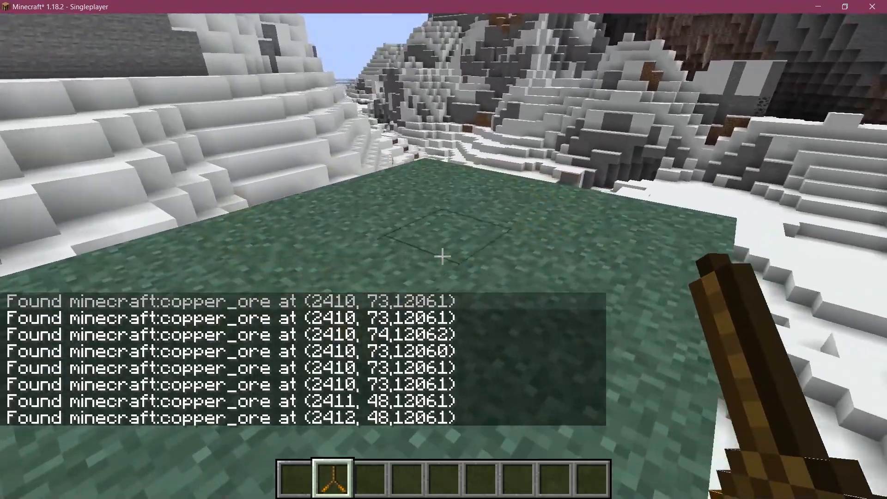
Toggle the HUD with F1 and step back while using the rod to view the citrine particle rings clearly.
key(F1)
right_click(442, 257)
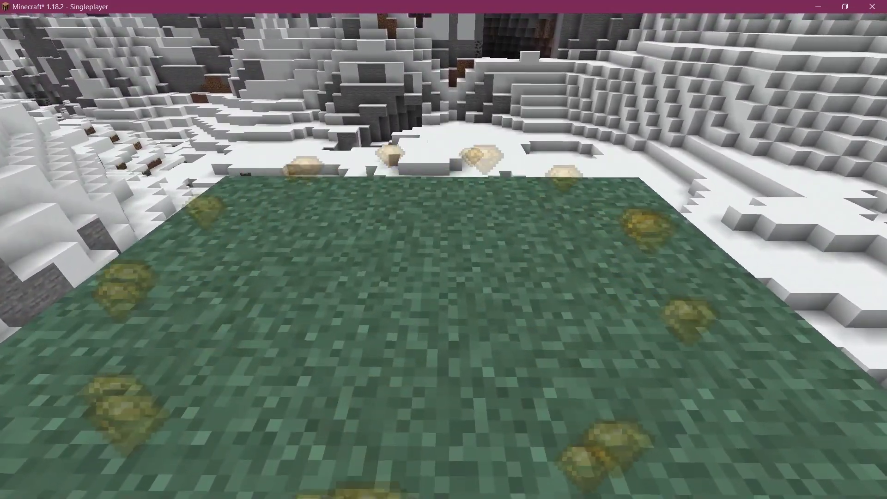
right_click(442, 256)
key(F1)
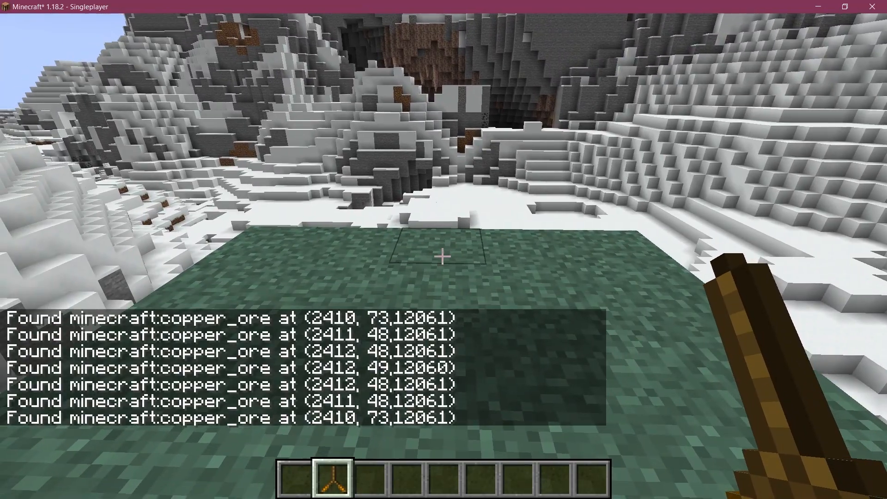
key(s)
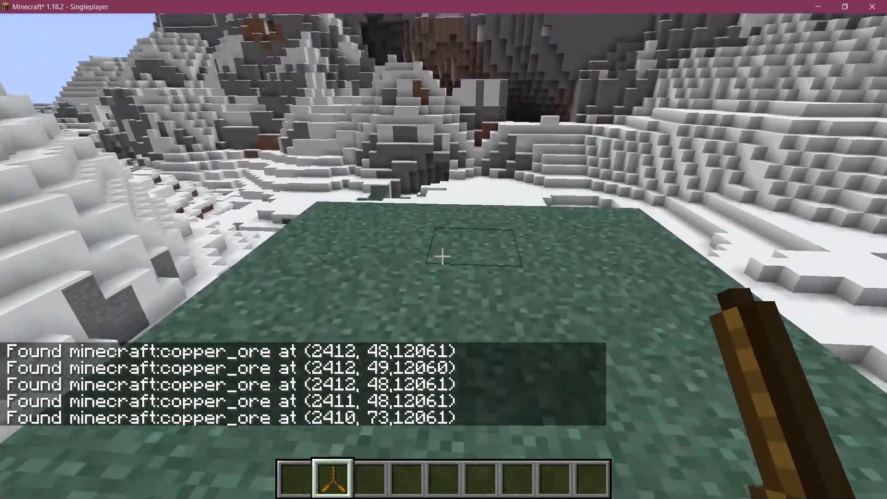
right_click(442, 256)
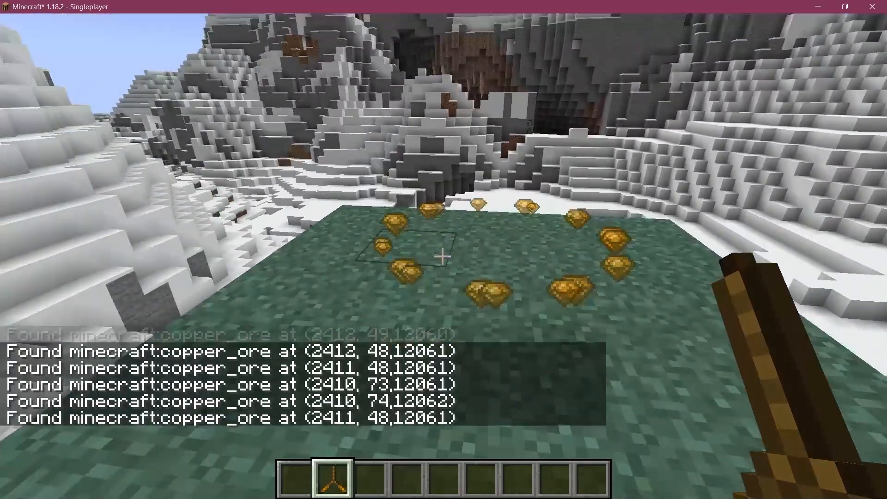
right_click(442, 256)
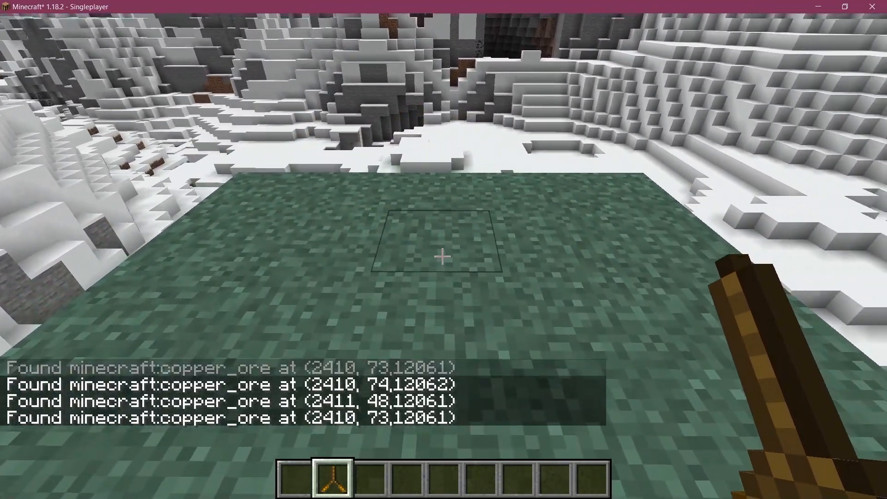
key(F1)
right_click(442, 256)
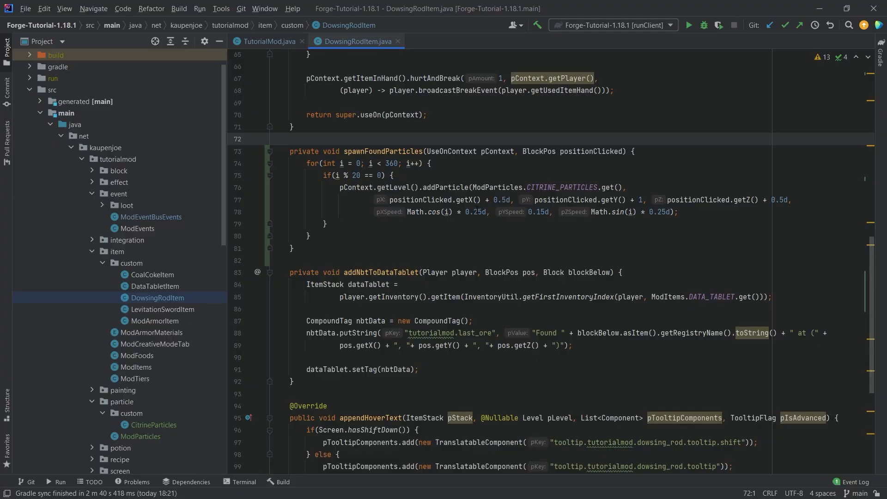
Change the Math.cos and Math.sin speed multipliers on line 78 from 0.25d to 0.15d.
click(477, 212)
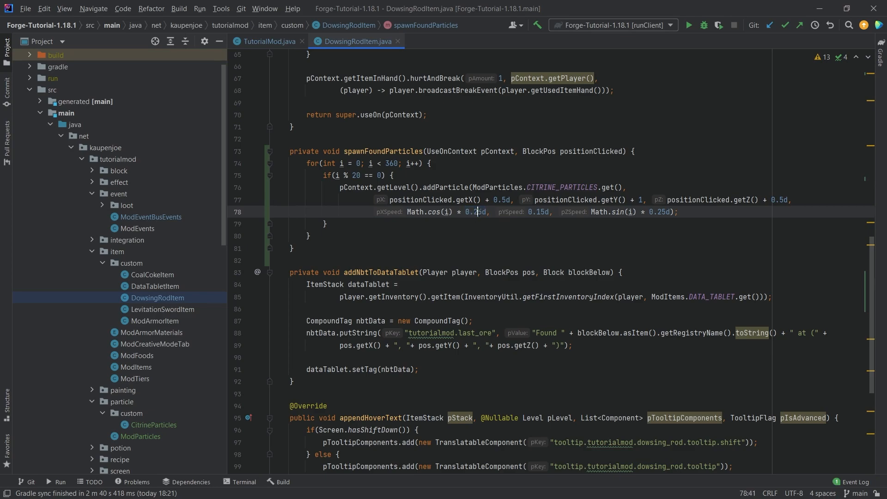
key(BackSpace)
text(1)
click(659, 212)
key(BackSpace)
text(1)
drag(274, 50, 349, 131)
click(359, 140)
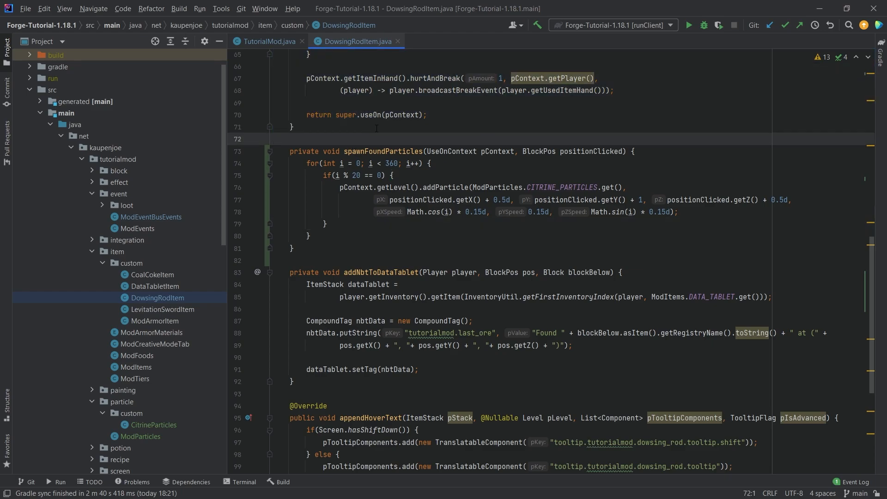
scroll(376, 129, up, 1)
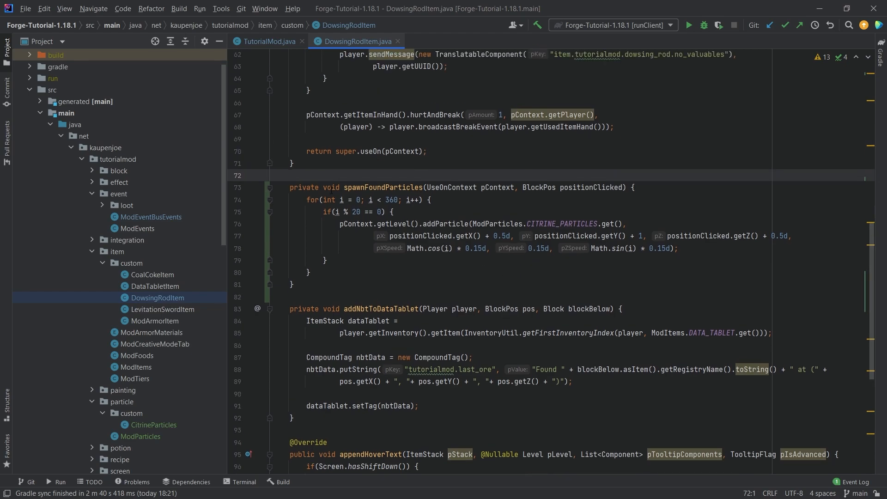
Navigate back to the TutorialMod.java main class in the editor.
key(alt+Left)
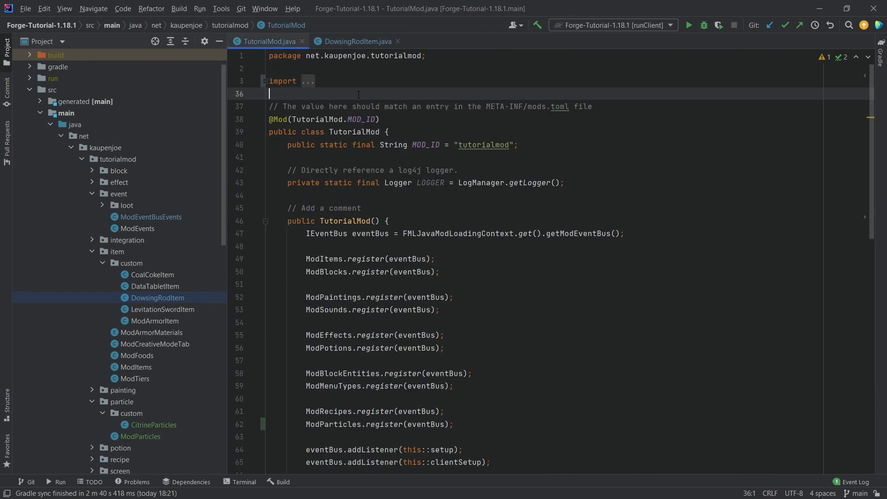